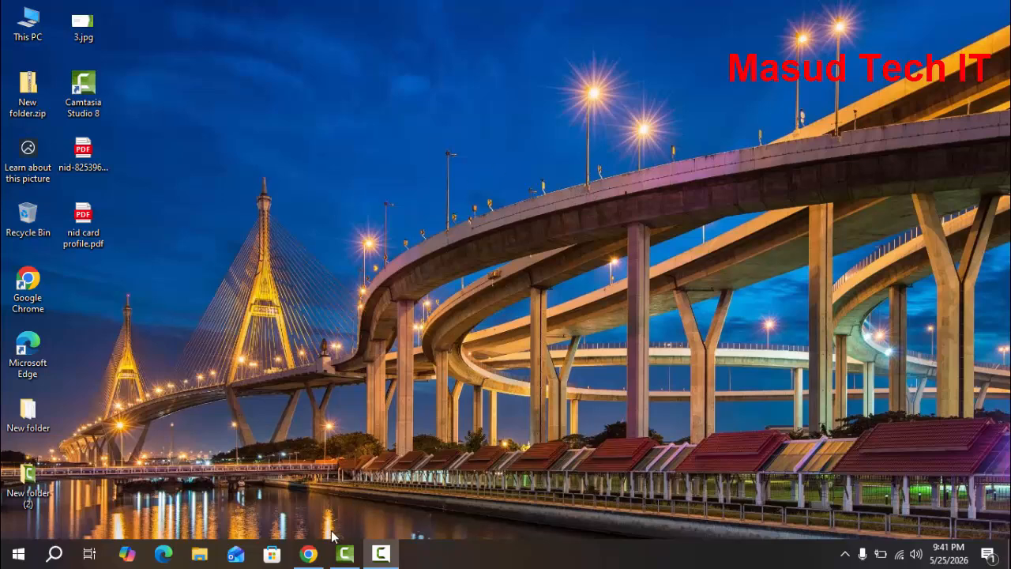
Open epassport.gov.bd in Chrome and start the direct online application for a new or re-issued passport
left_click(308, 553)
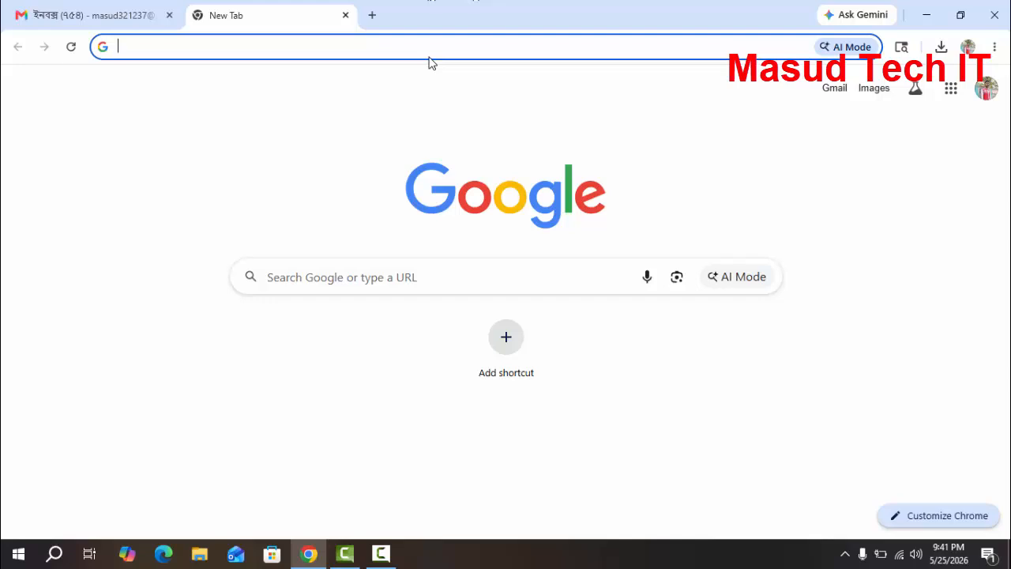
type("e")
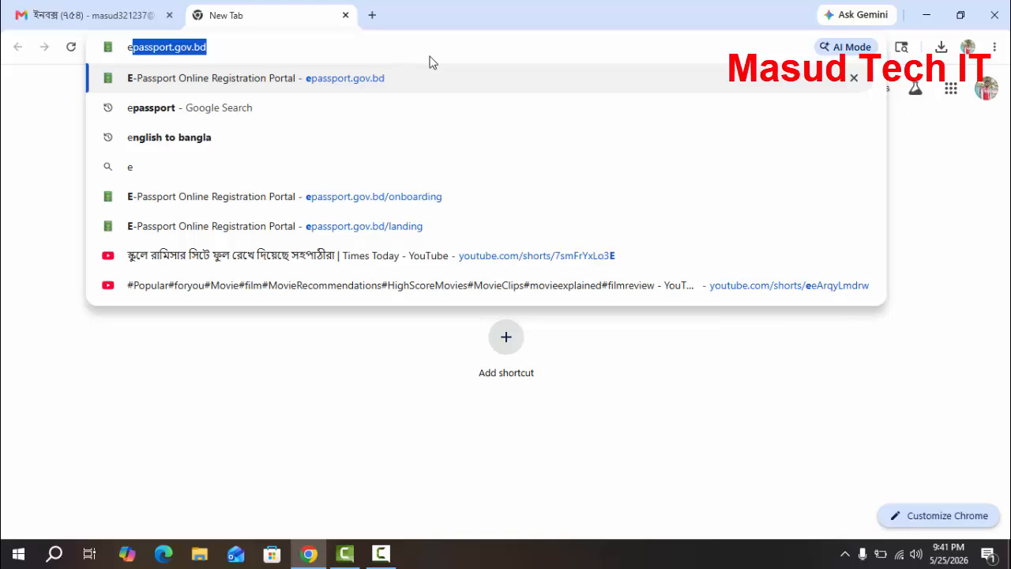
key("Return")
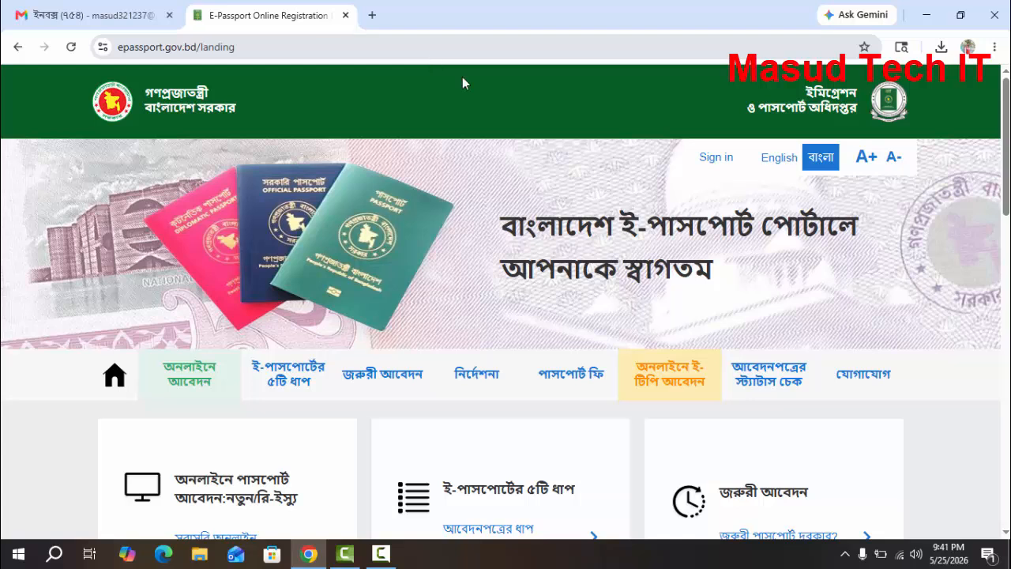
scroll(268, 387, "down", 2)
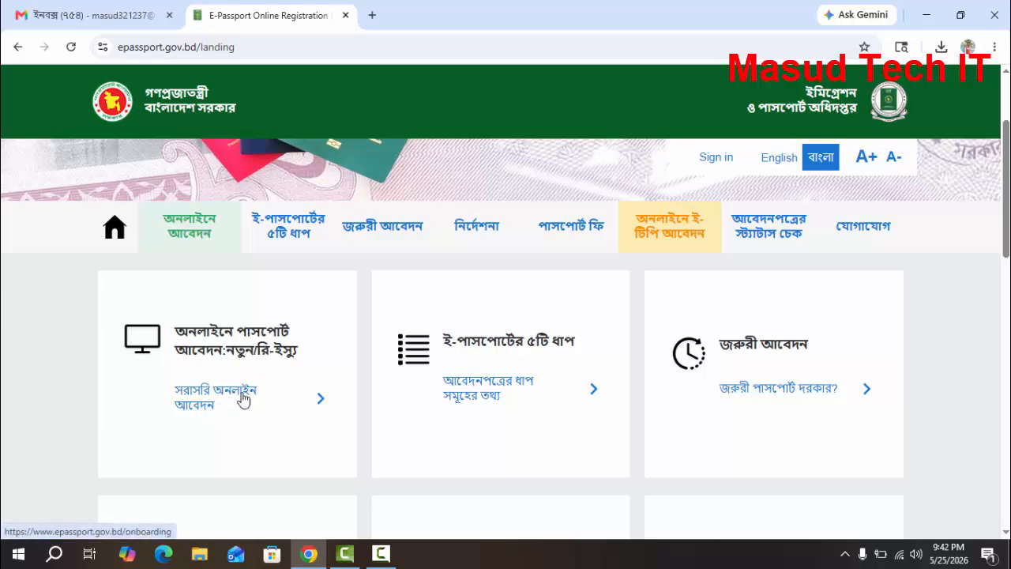
left_click(216, 403)
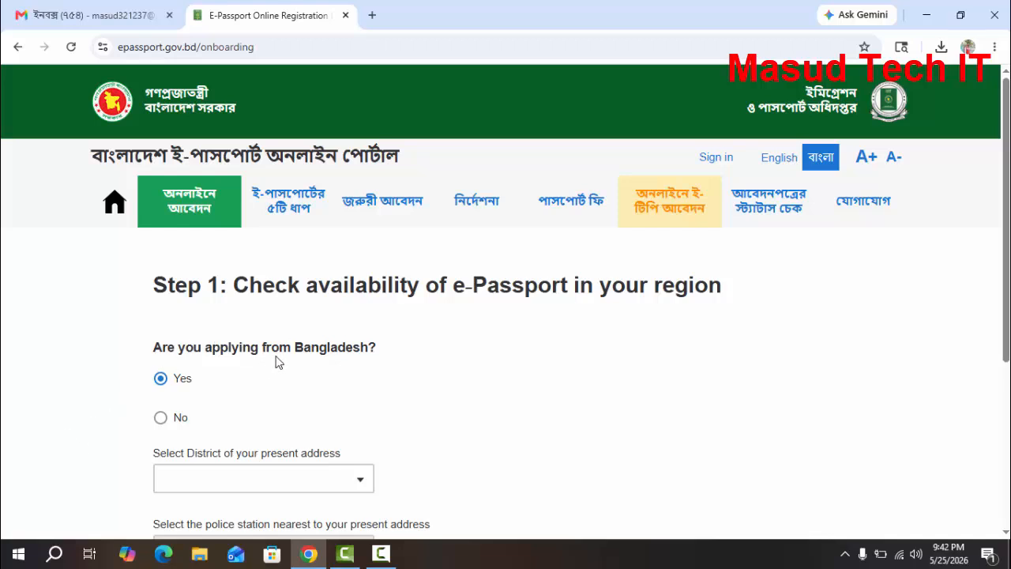
Set the present address district to RANGPUR and the nearest police station to KOTWALI METRO, and continue to the email step
scroll(378, 464, "down", 1)
left_click(336, 404)
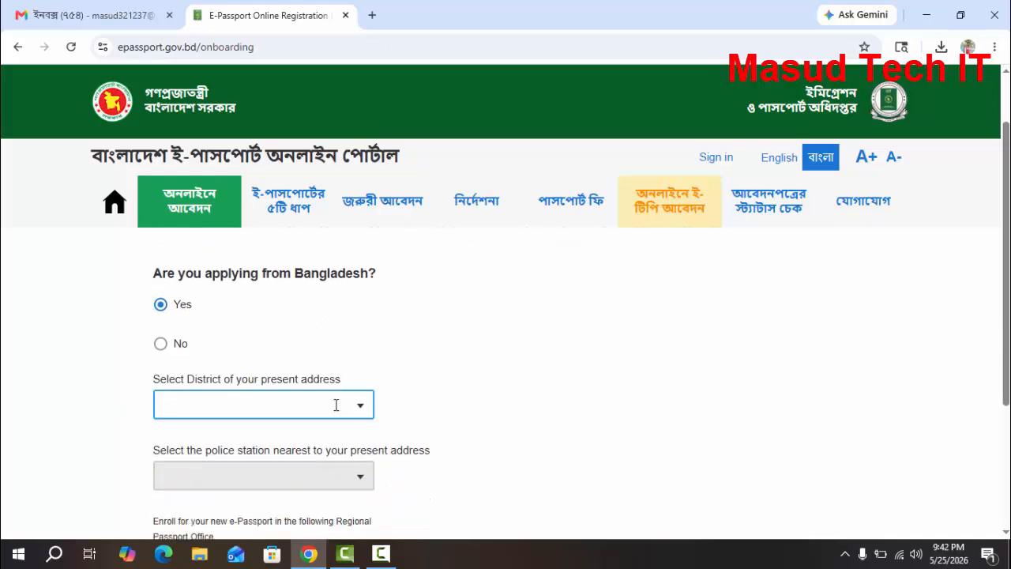
left_click(361, 404)
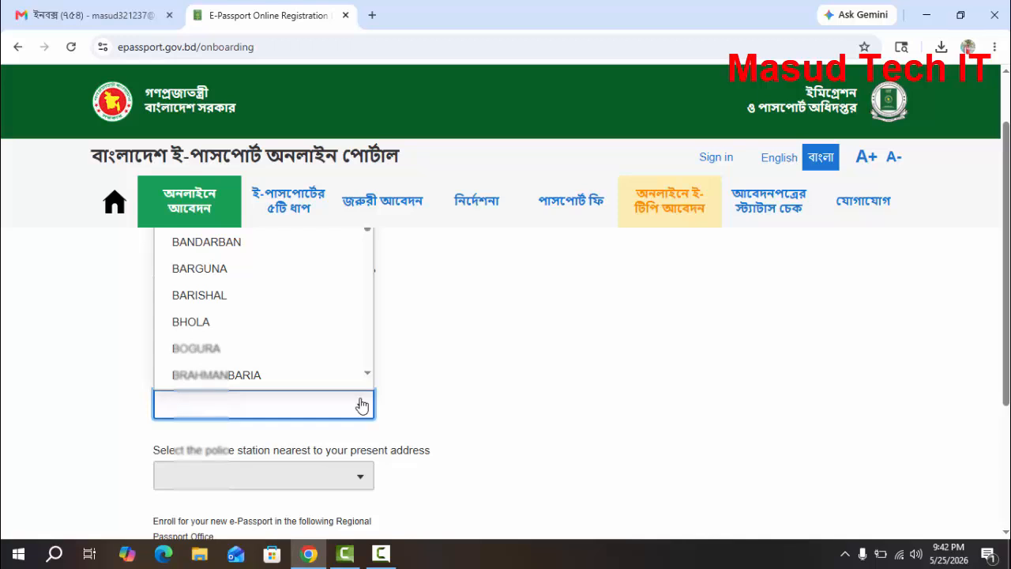
type("RANG")
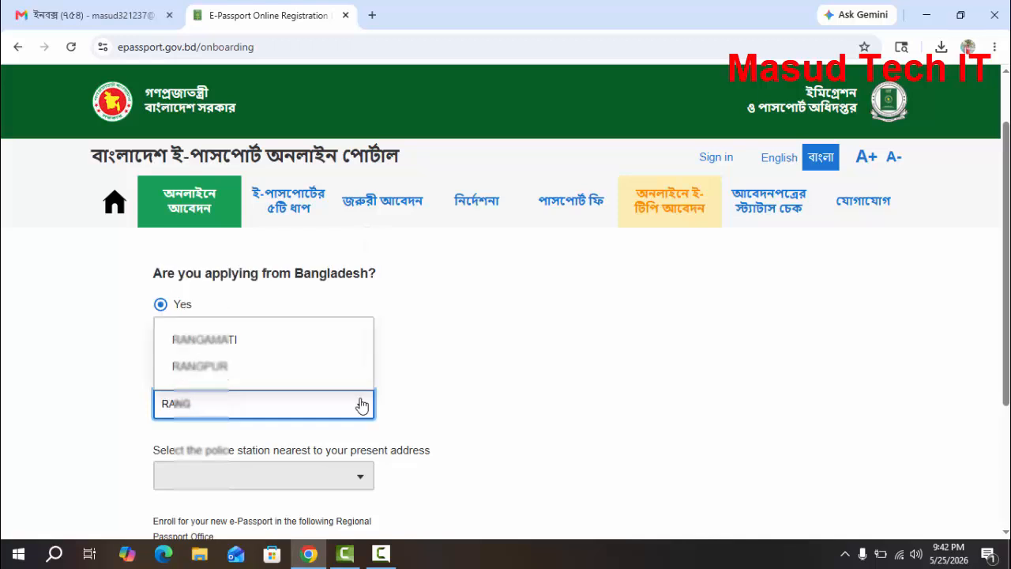
left_click(228, 366)
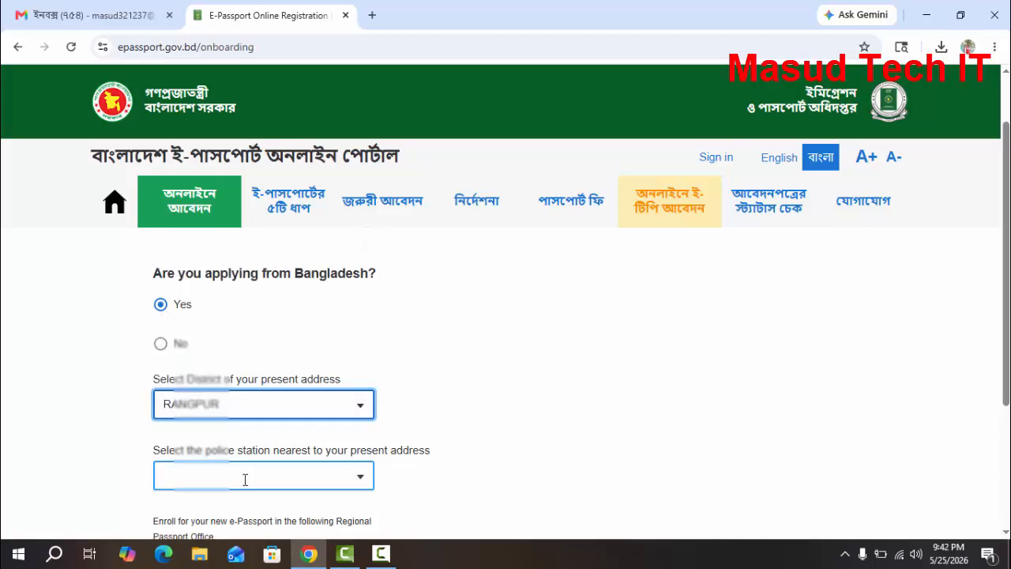
left_click(245, 480)
left_click(248, 421)
scroll(260, 438, "down", 2)
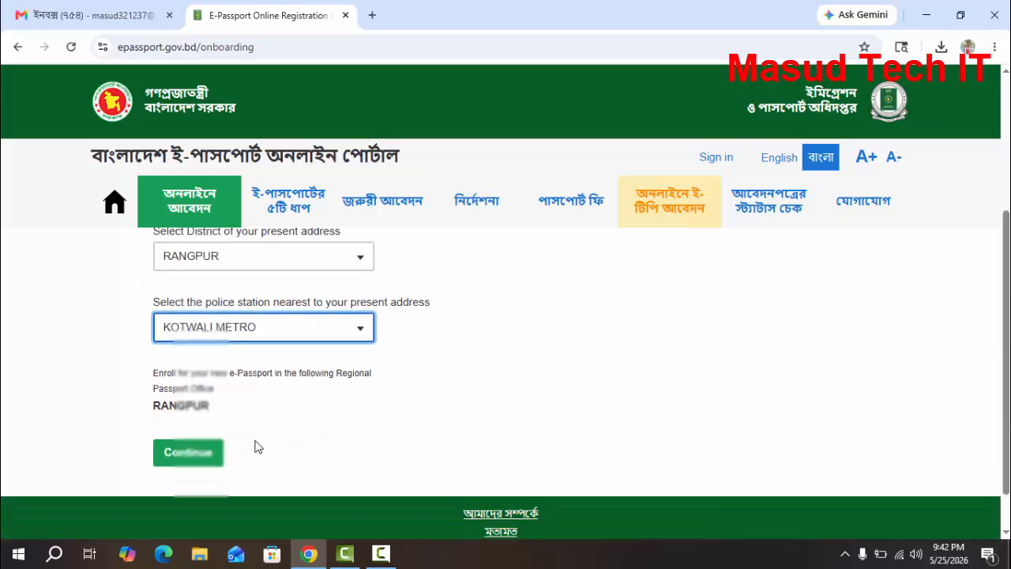
left_click(198, 455)
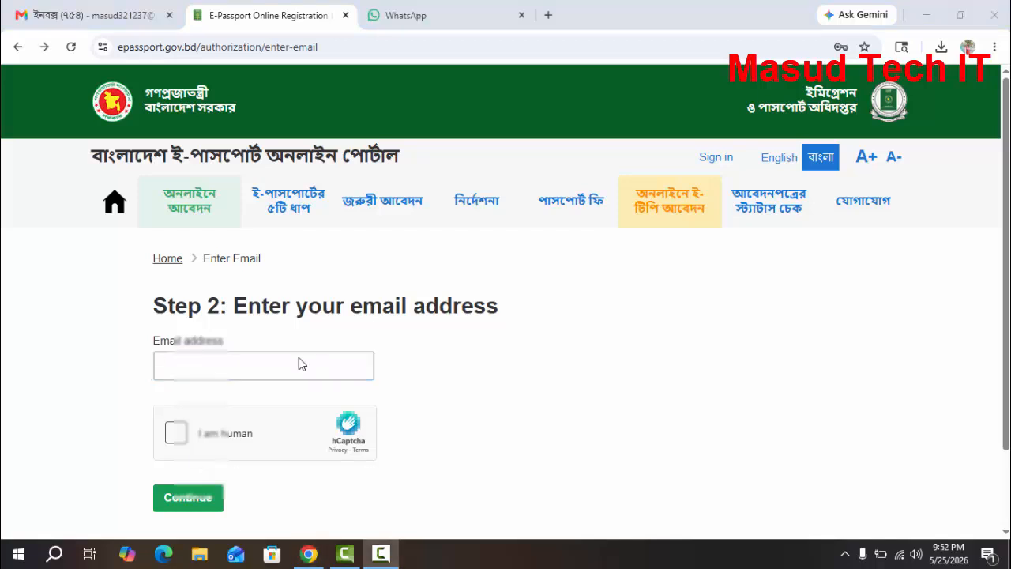
Enter the applicant's email address, complete the human verification, and continue to account creation
left_click(300, 358)
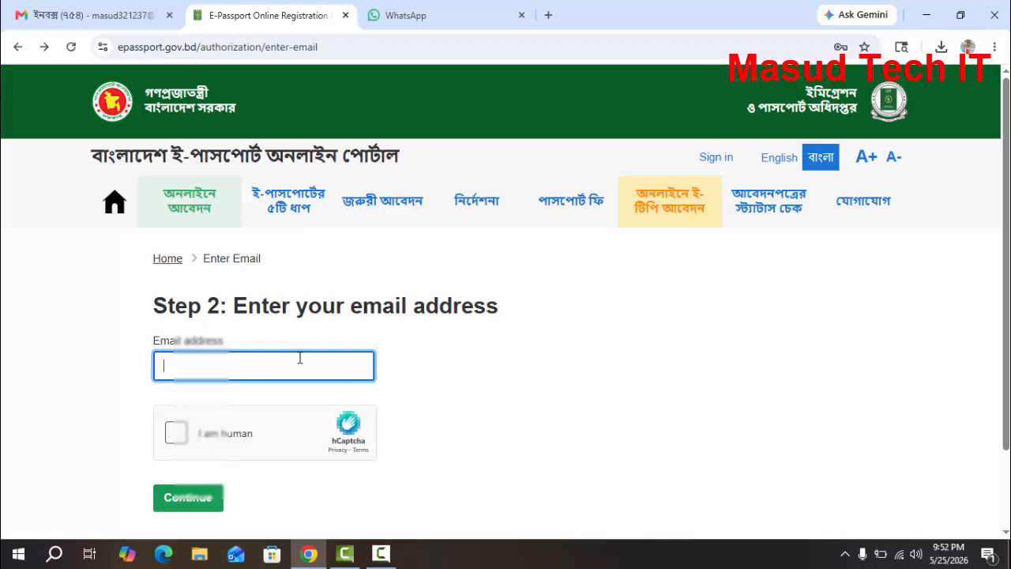
key("ctrl+v")
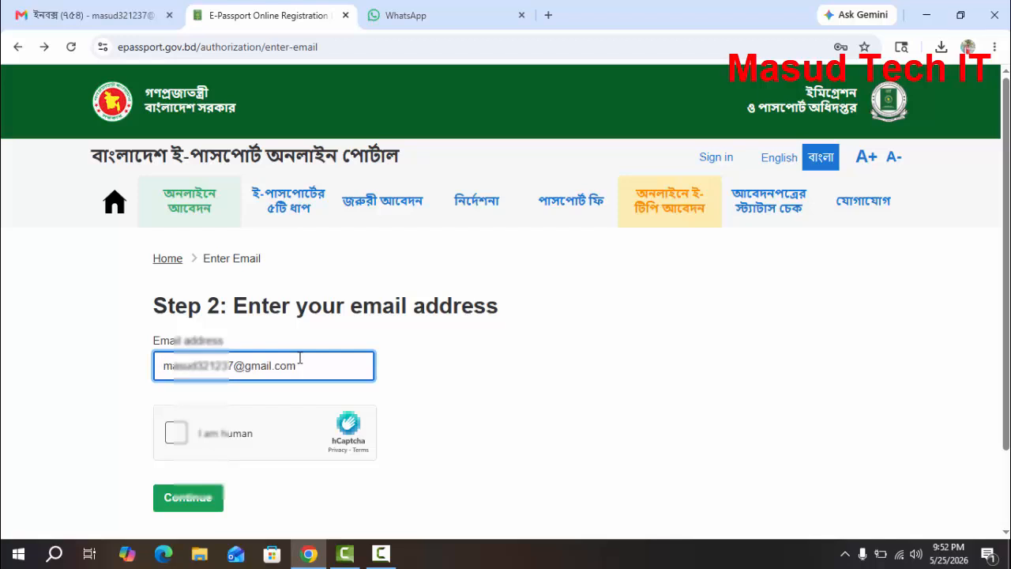
left_click(272, 435)
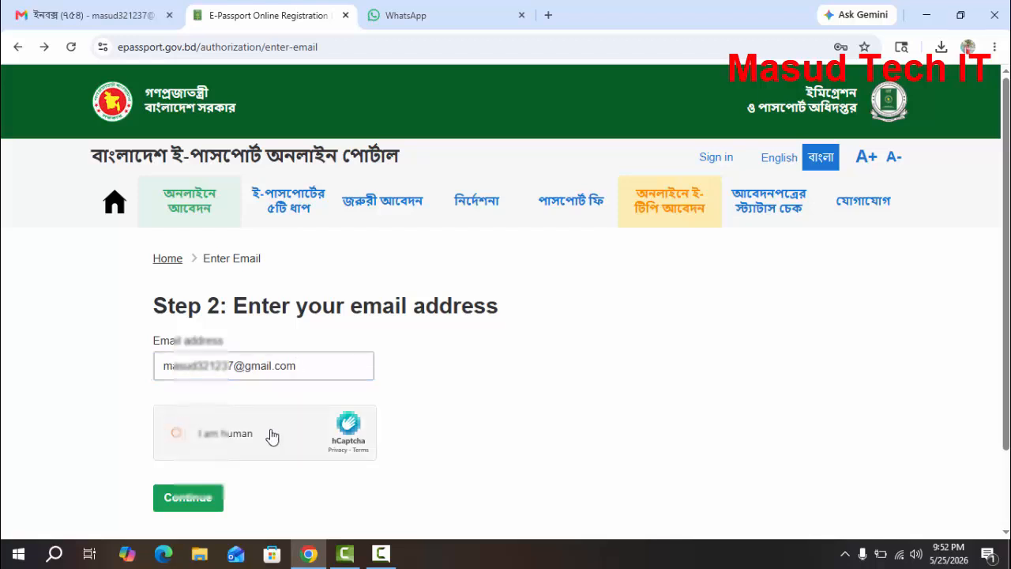
left_click(204, 498)
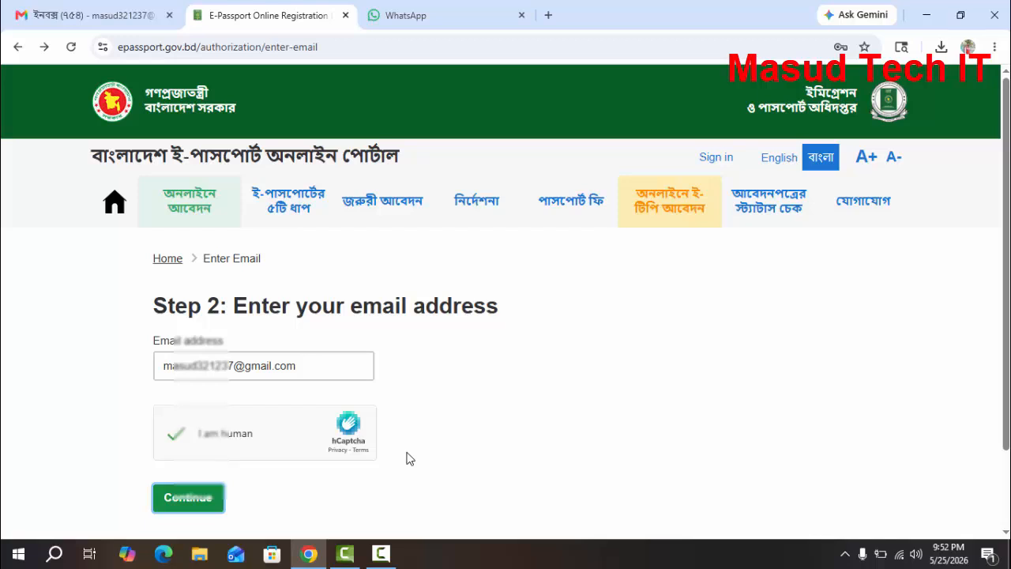
left_click(204, 502)
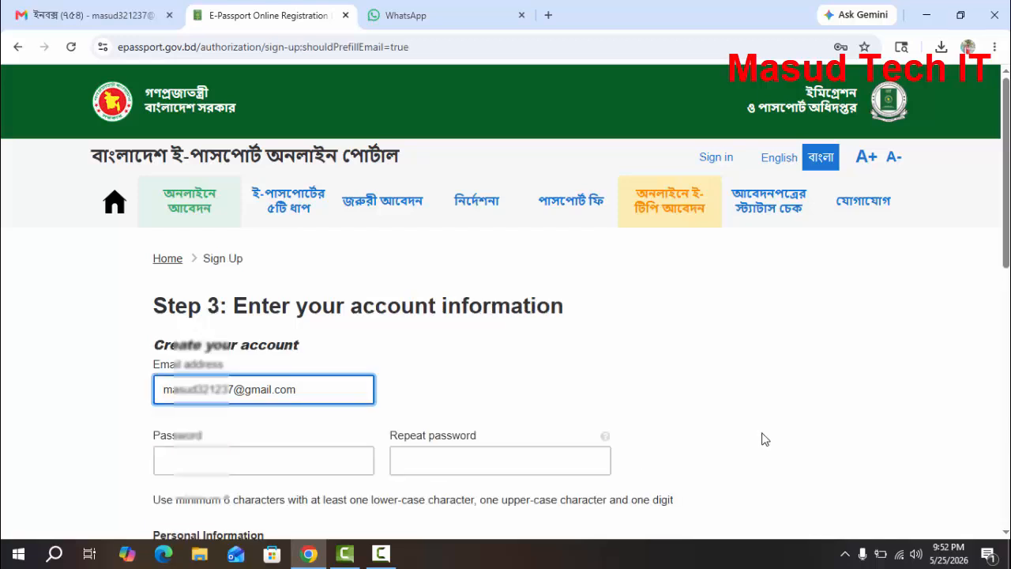
Review the account form's password, personal information, mobile number and human verification fields
left_click(338, 447)
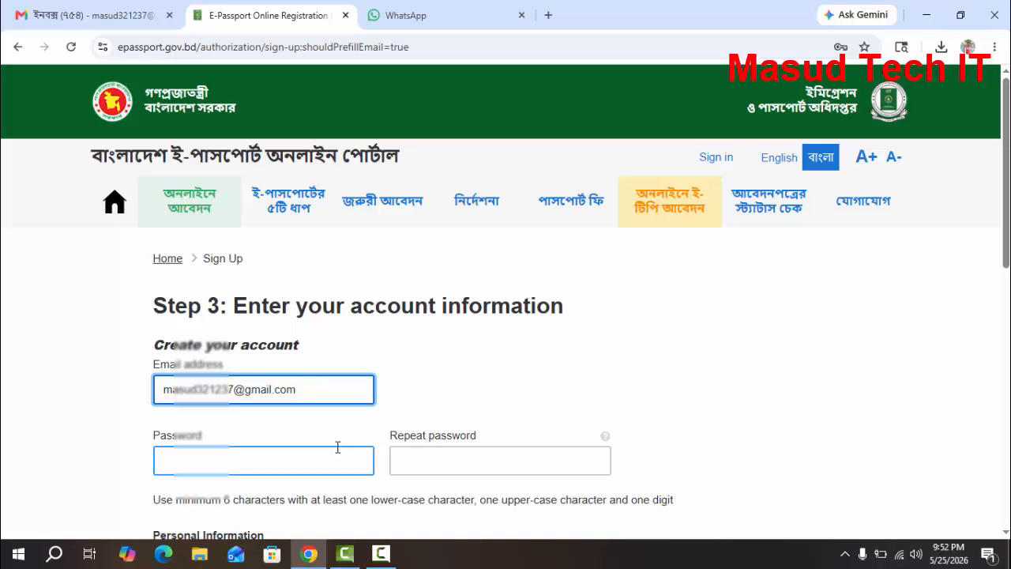
scroll(345, 431, "down", 2)
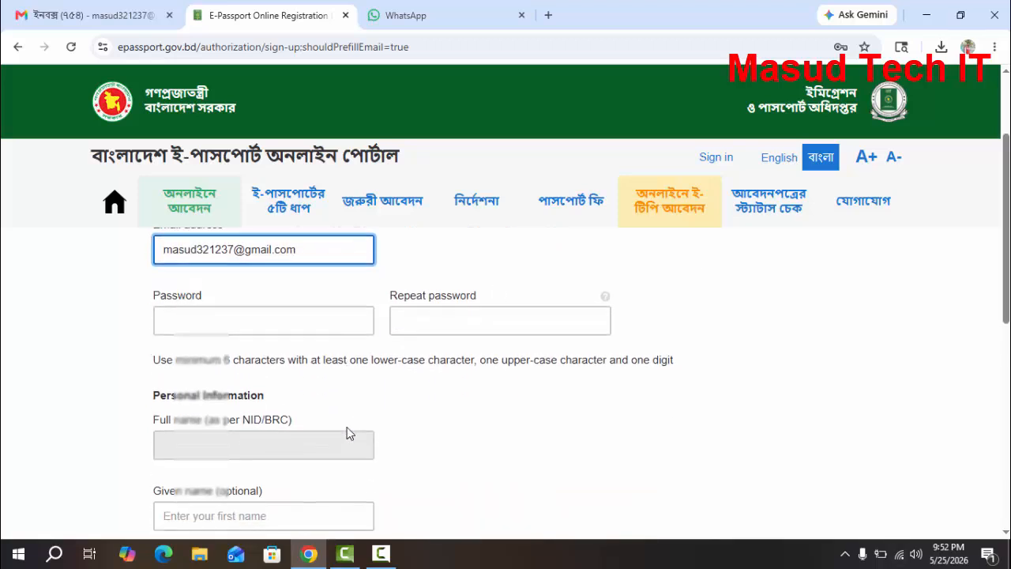
scroll(311, 440, "down", 1)
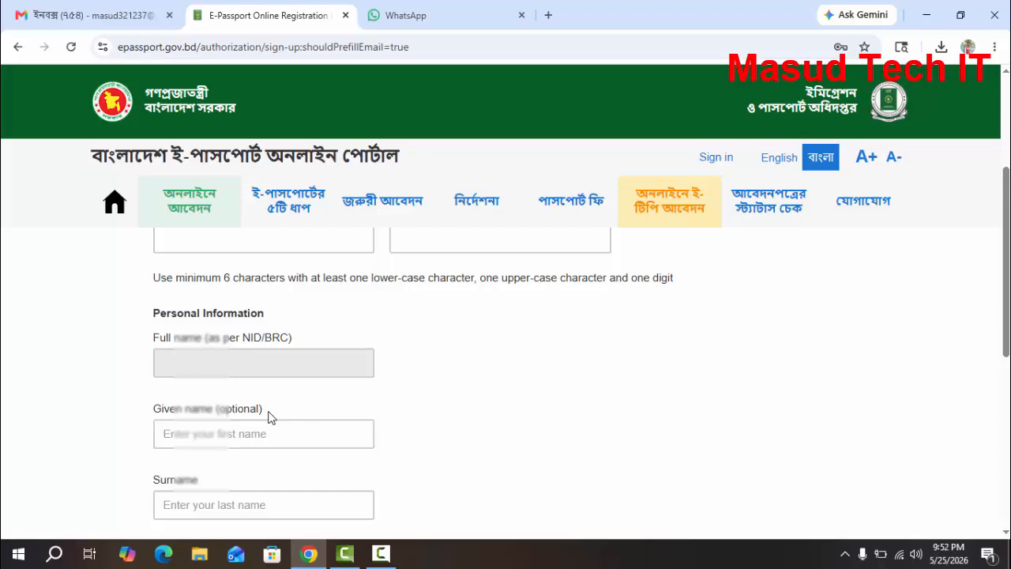
scroll(268, 417, "down", 1)
scroll(226, 419, "down", 2)
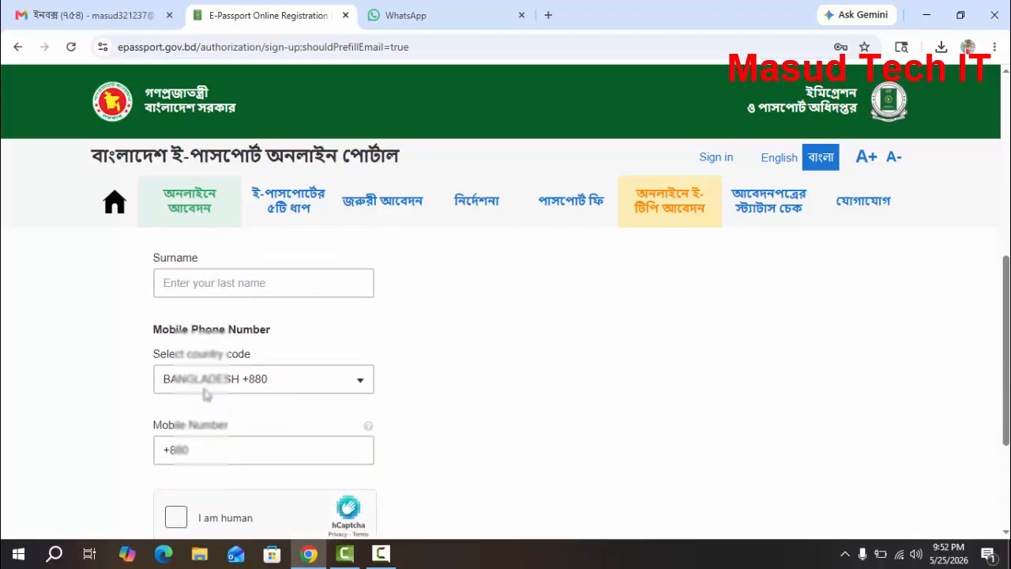
left_click(250, 442)
scroll(248, 444, "down", 1)
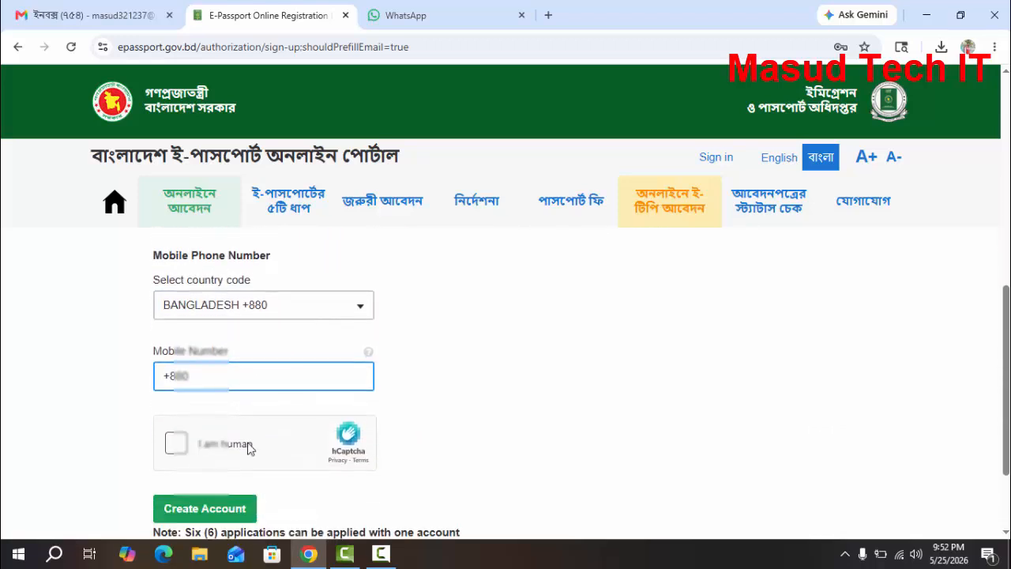
scroll(253, 438, "up", 6)
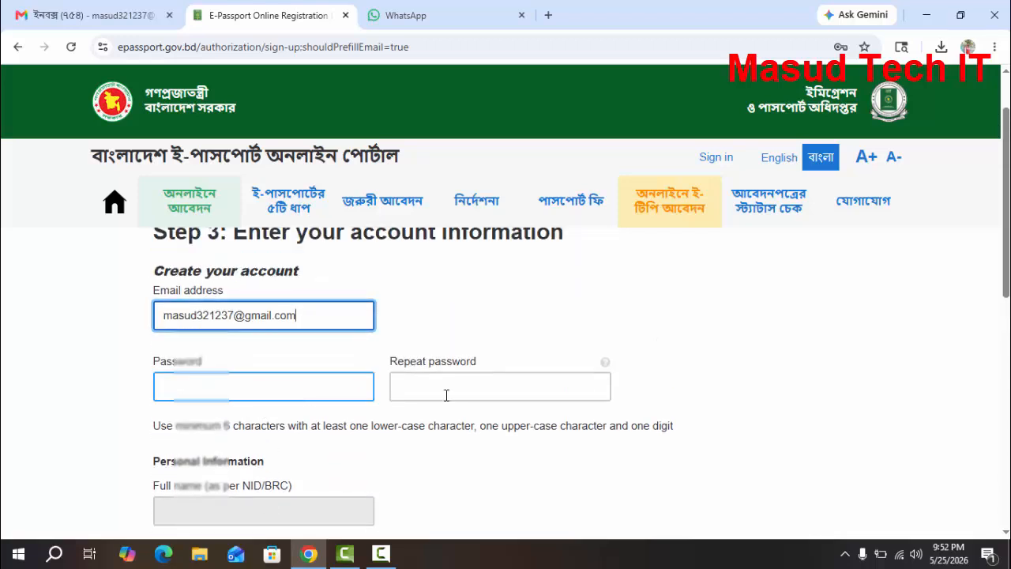
Accept the browser's suggested strong password for the new account
left_click(293, 393)
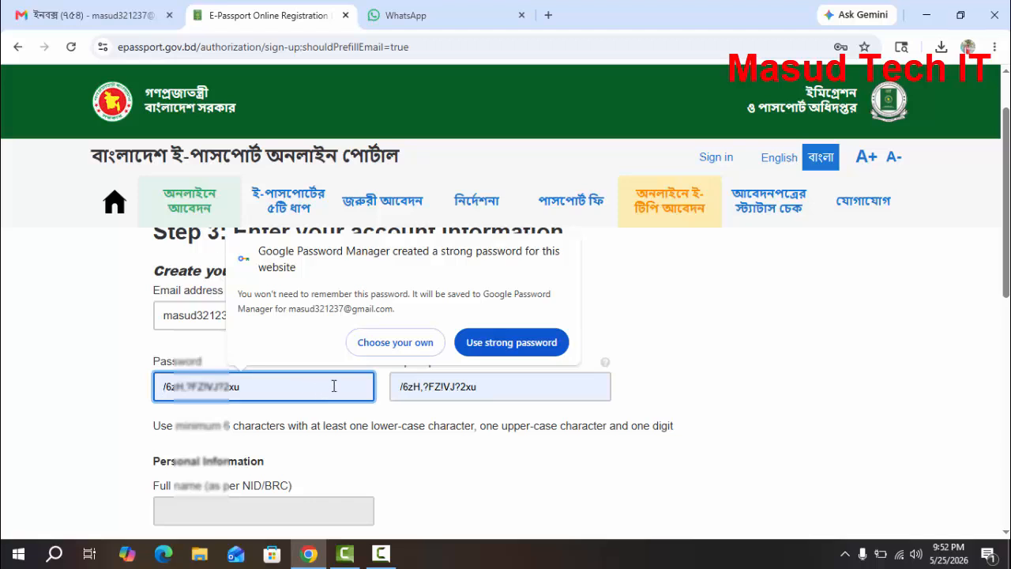
left_click(510, 341)
scroll(272, 379, "up", 3)
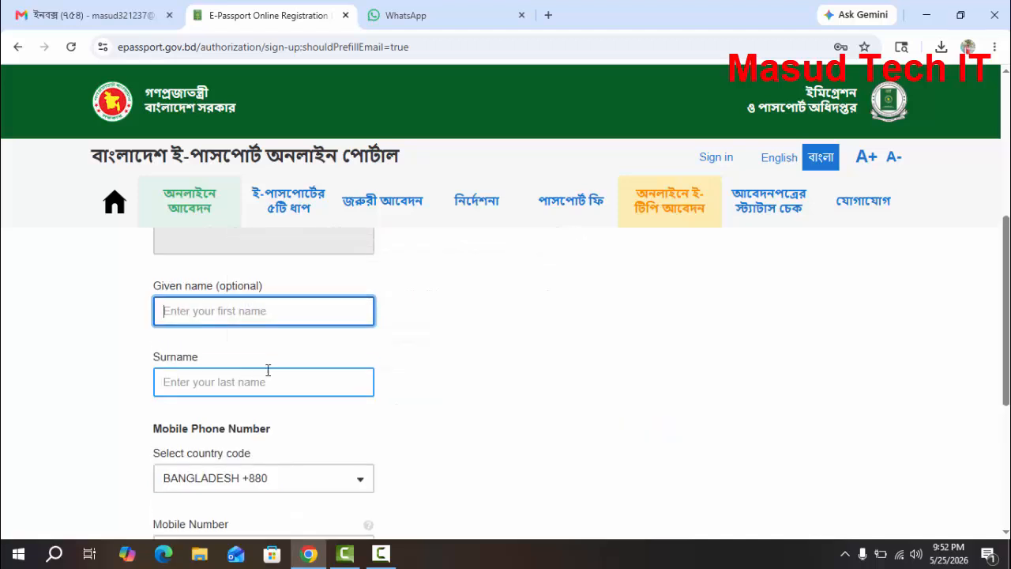
Replace the suggested password with a self-chosen account password in the Password field
left_click(266, 324)
left_click_drag(266, 327, 8, 336)
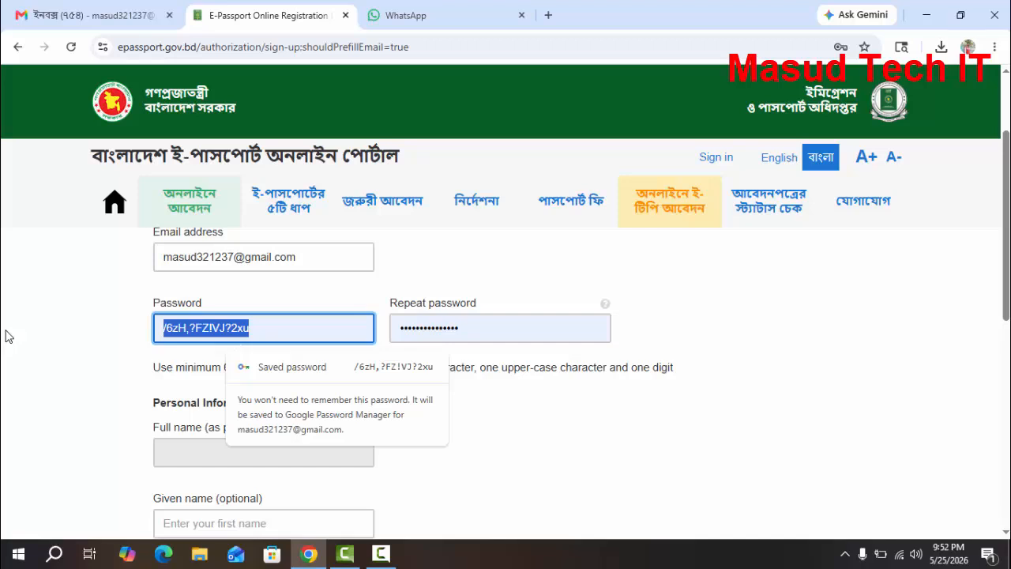
type("••")
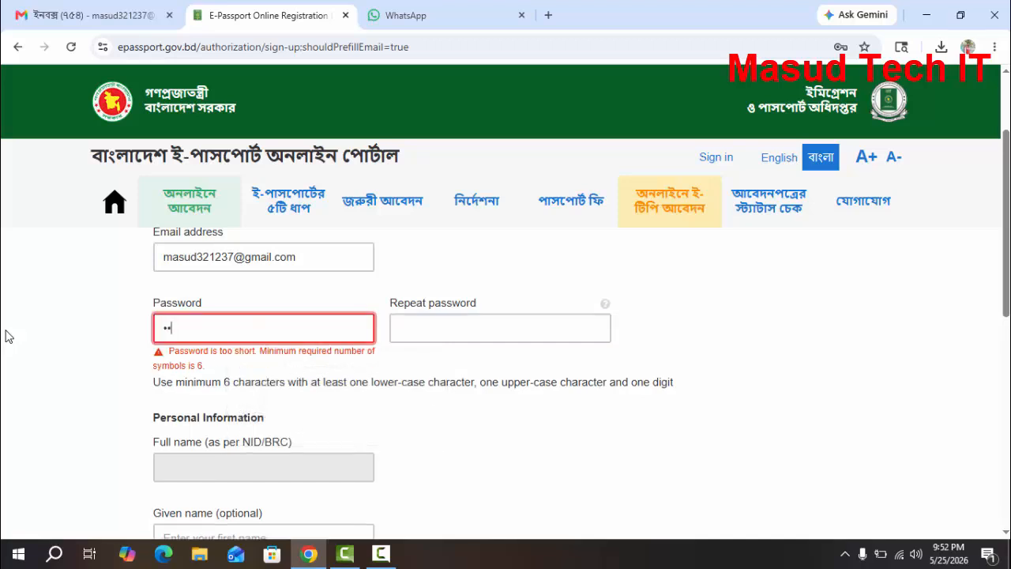
type("••••••")
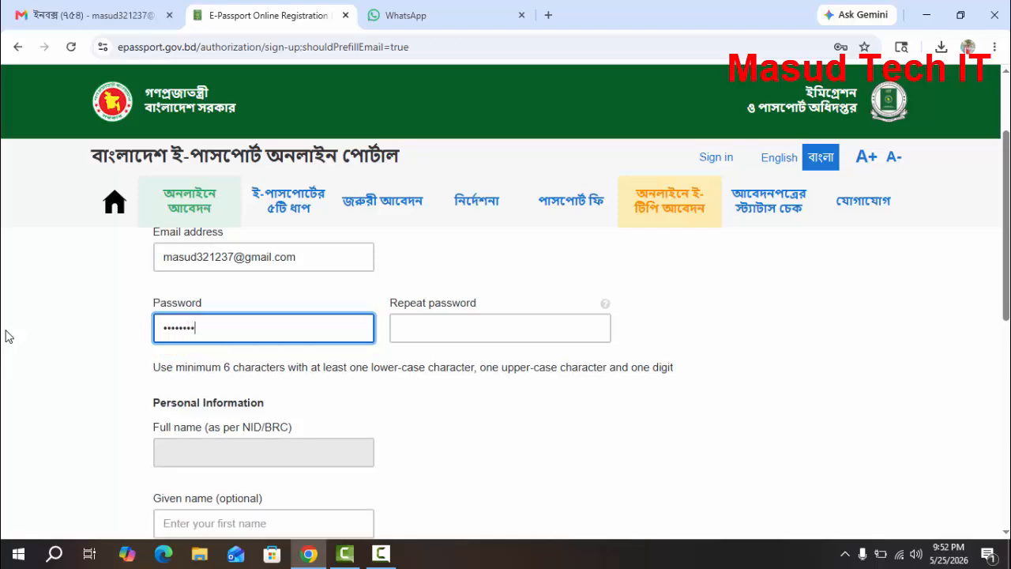
type("•")
Enter the same account password in the Repeat password field, correcting any mistyped characters
key("Tab")
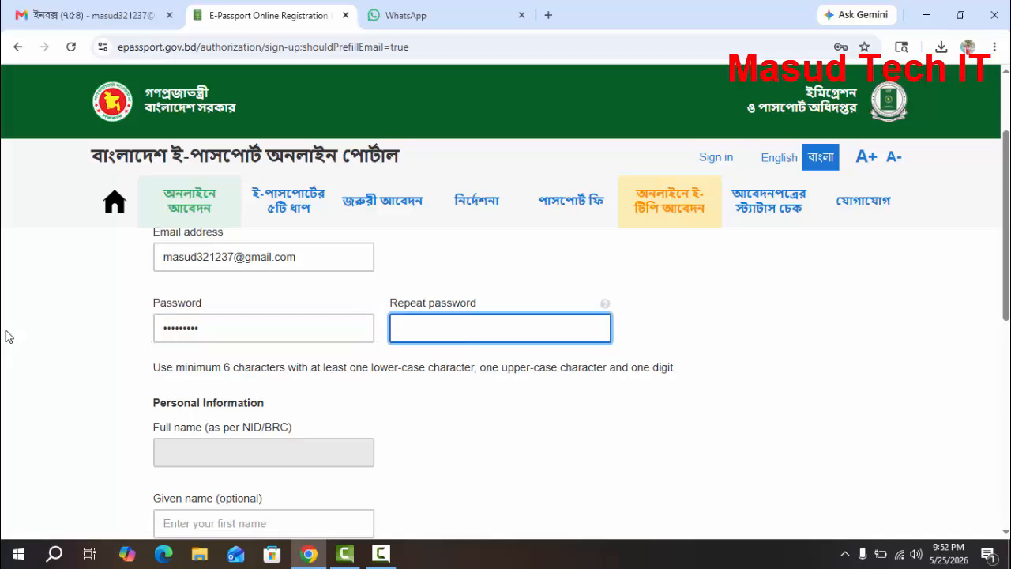
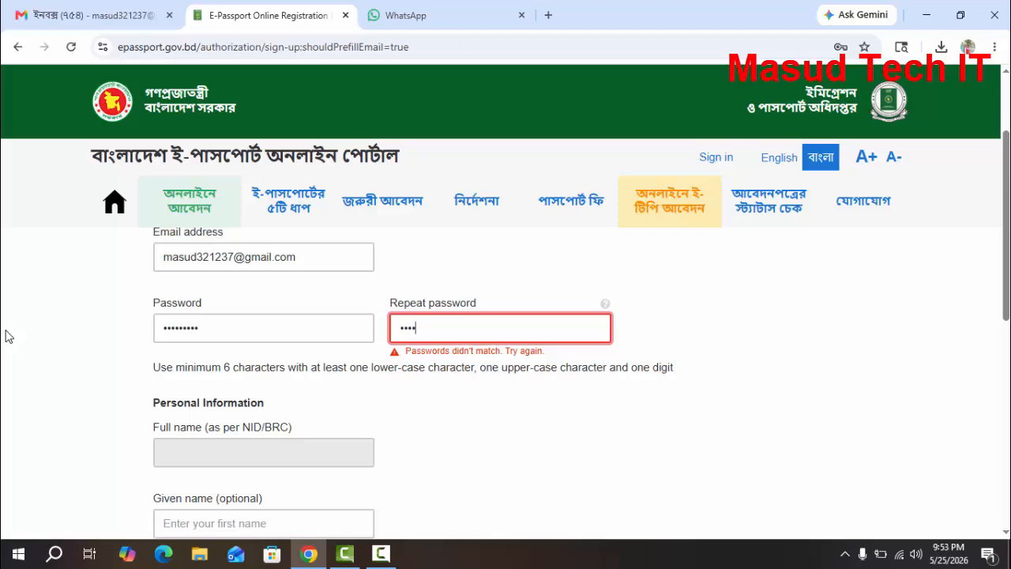
key("BackSpace")
key("BackSpace")
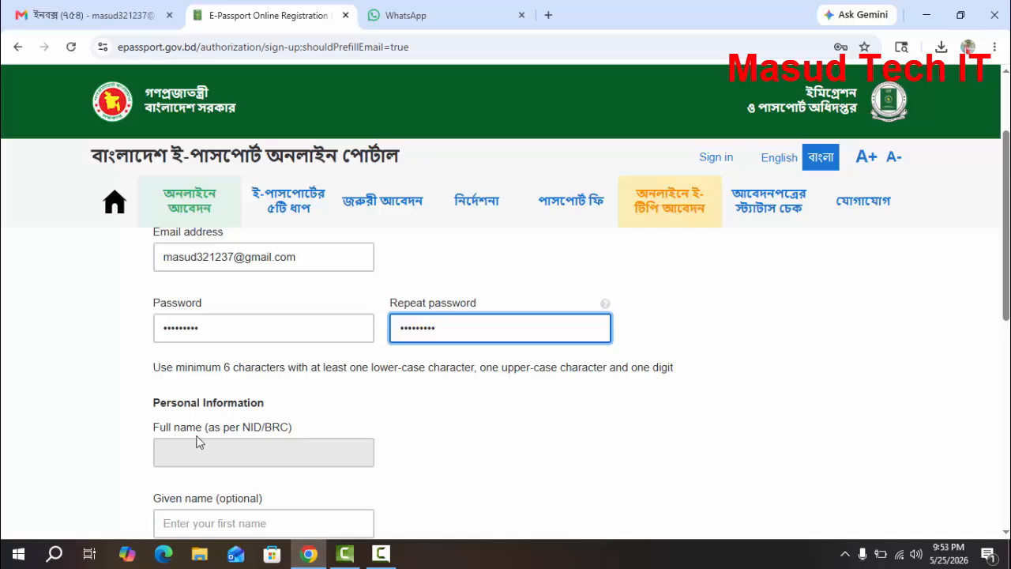
Fill in the applicant's given name under Personal Information and move on to the surname
scroll(226, 436, "down", 1)
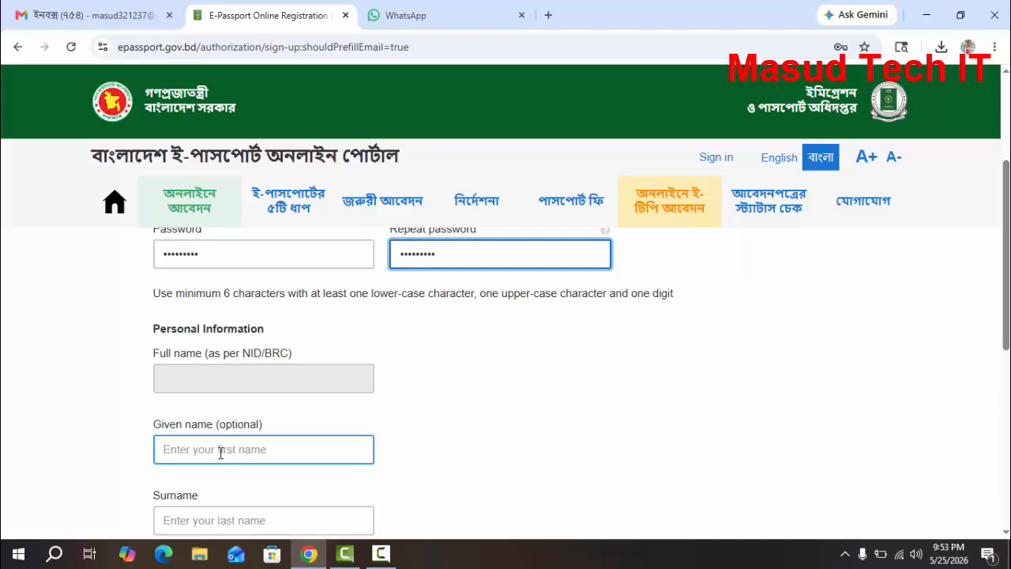
left_click(222, 451)
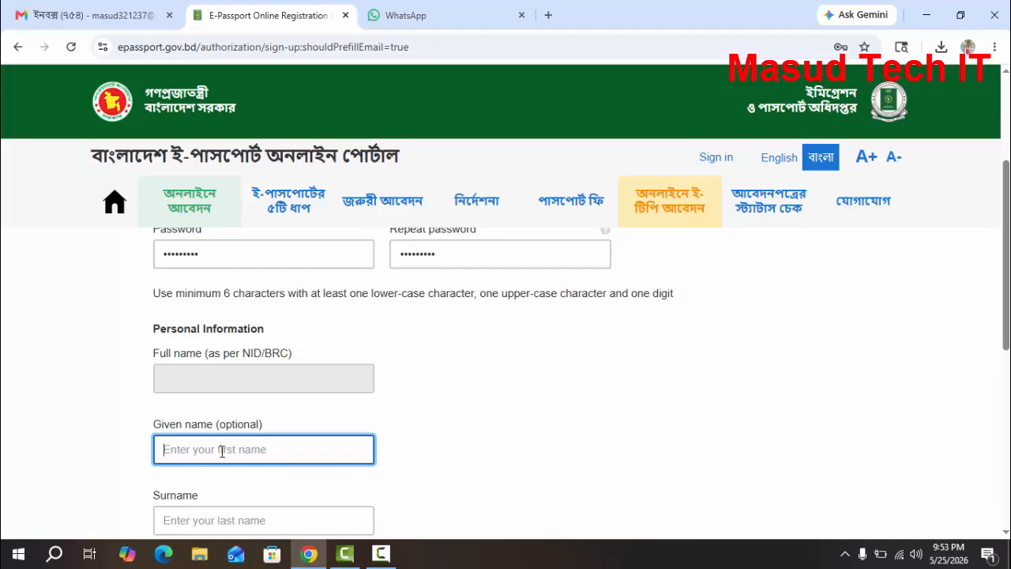
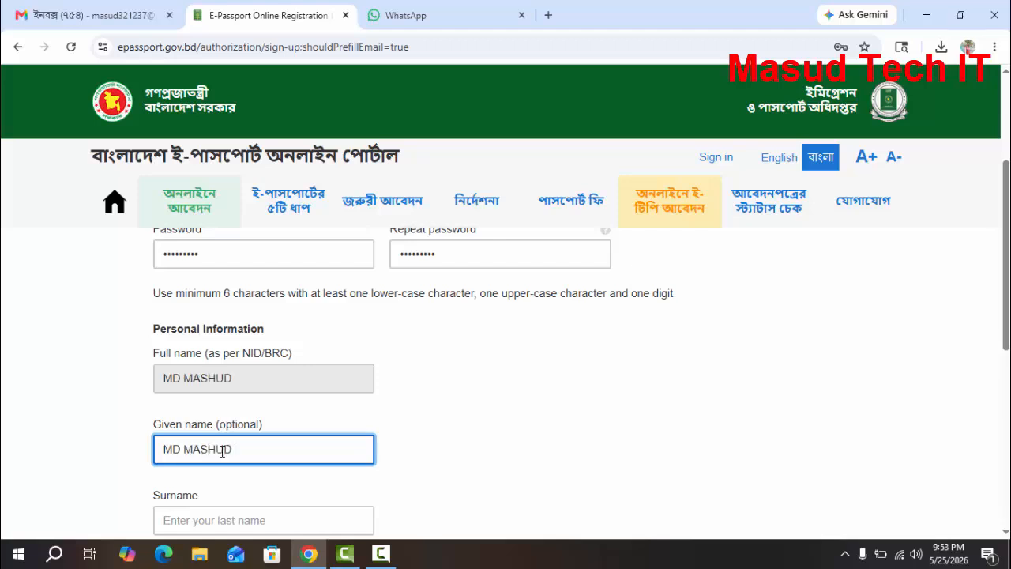
key("Tab")
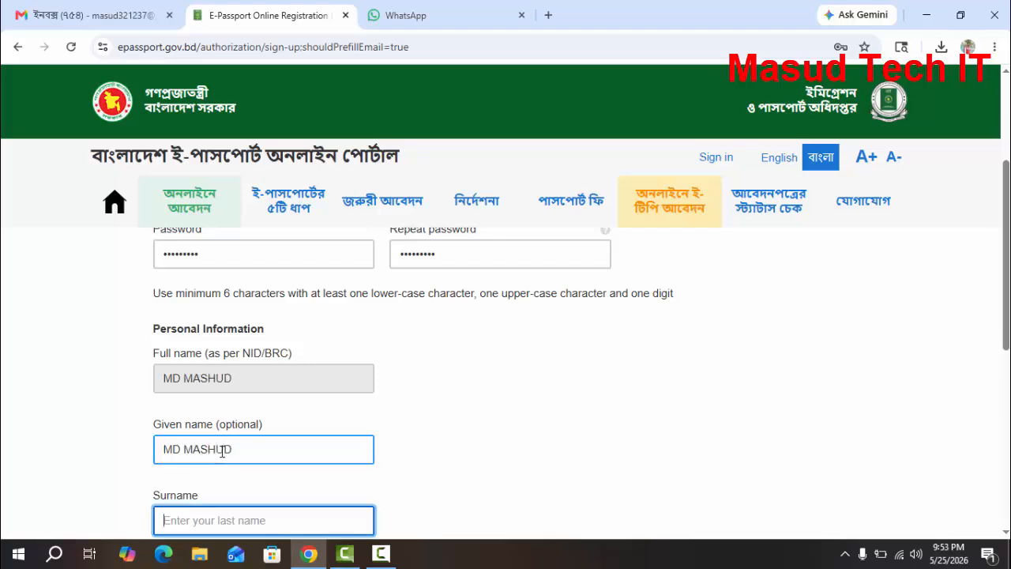
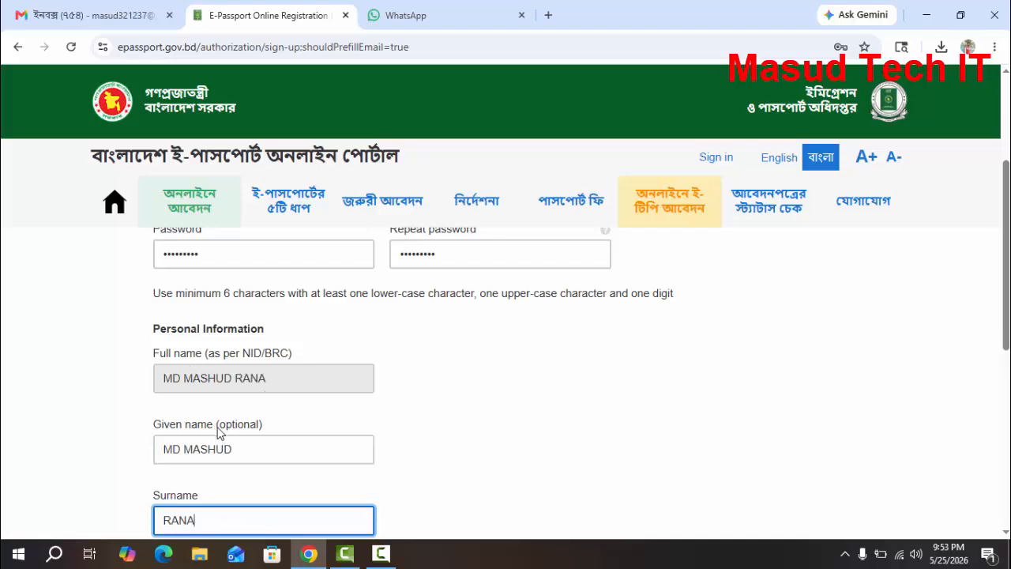
Fill in the applicant's surname under Personal Information and the mobile number with the Bangladesh +880 country code
scroll(224, 431, "down", 1)
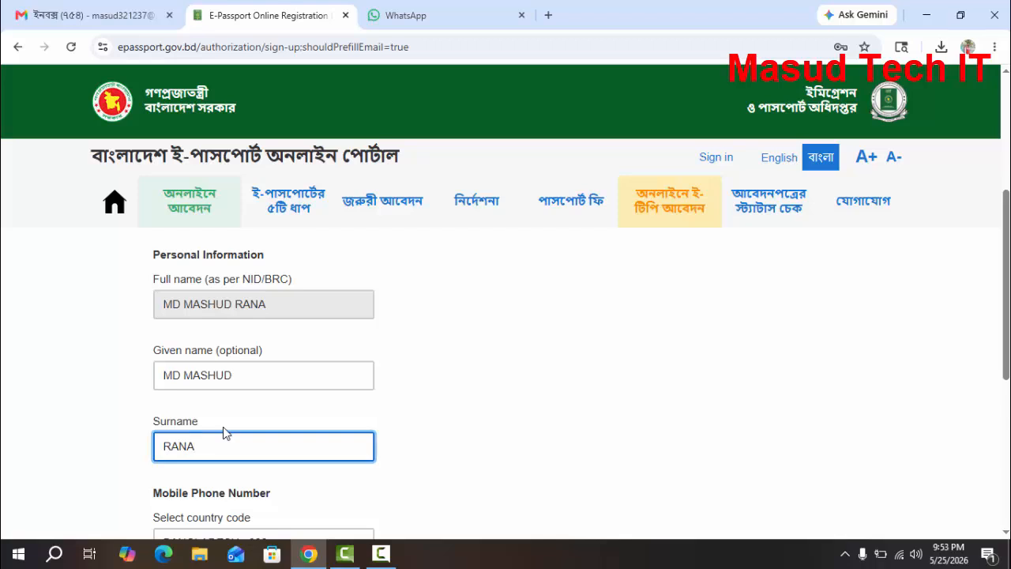
scroll(223, 432, "down", 1)
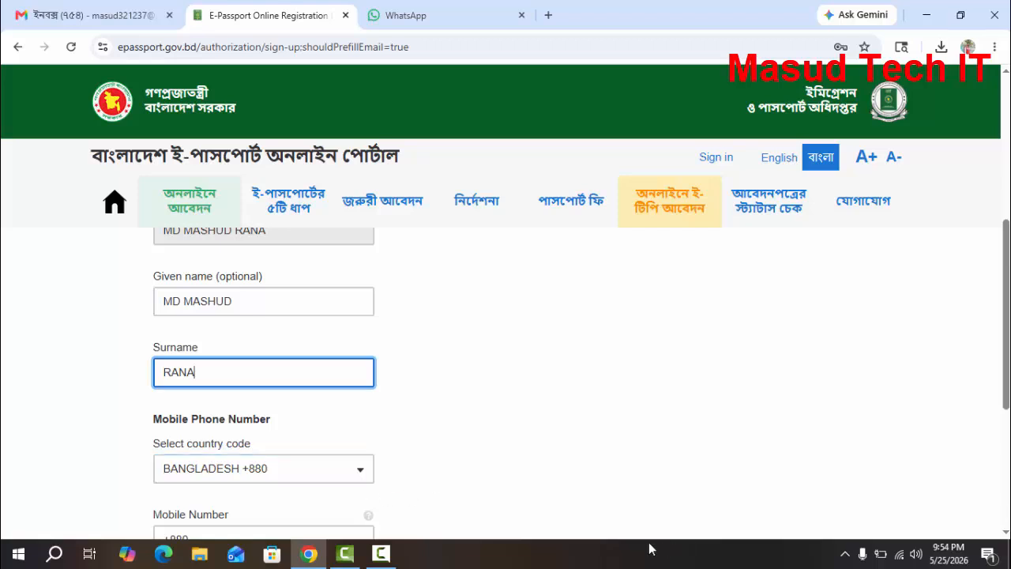
left_click(393, 550)
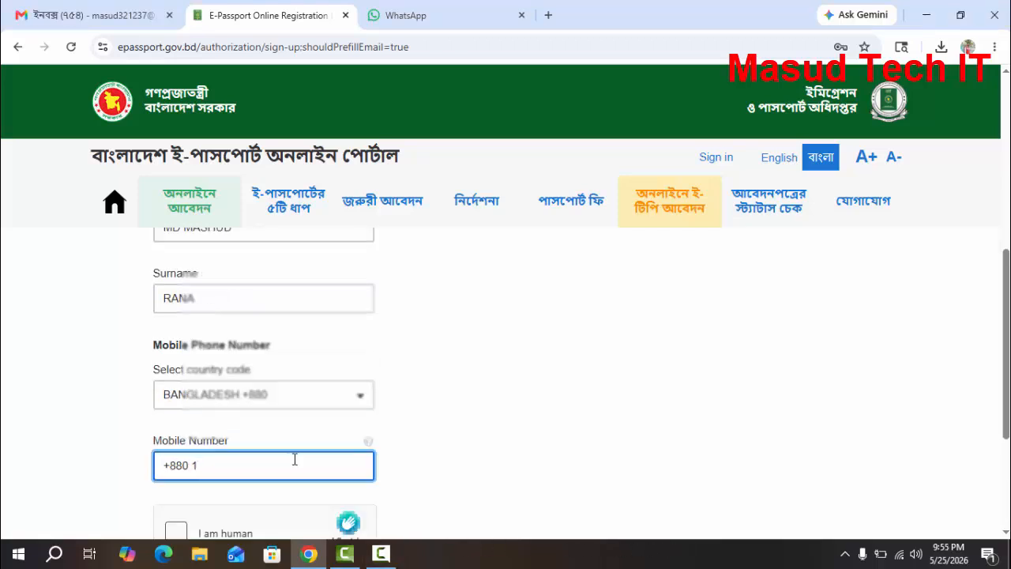
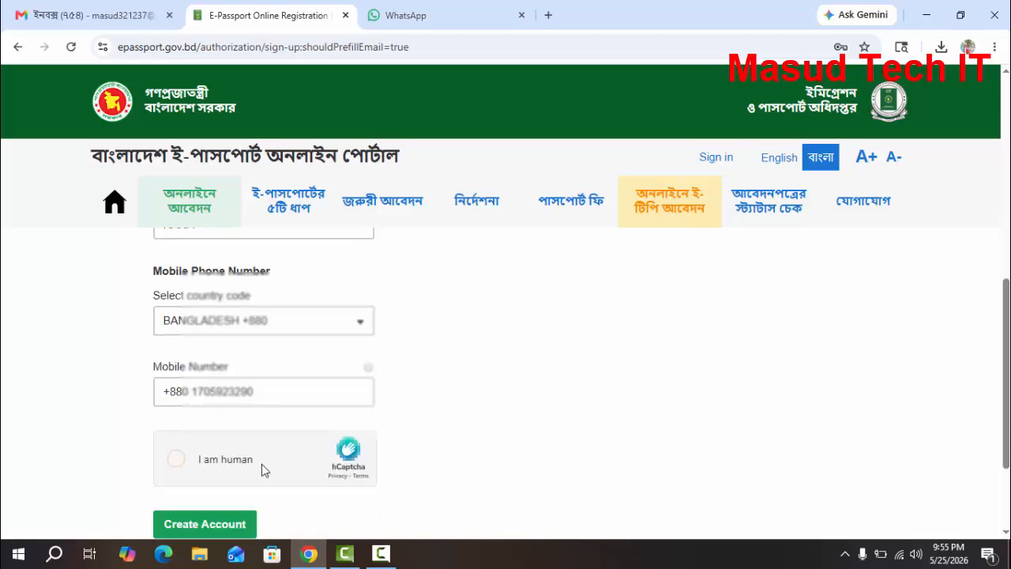
left_click(262, 464)
Submit the registration form to create the account and save its login in the browser's password manager
scroll(261, 464, "down", 1)
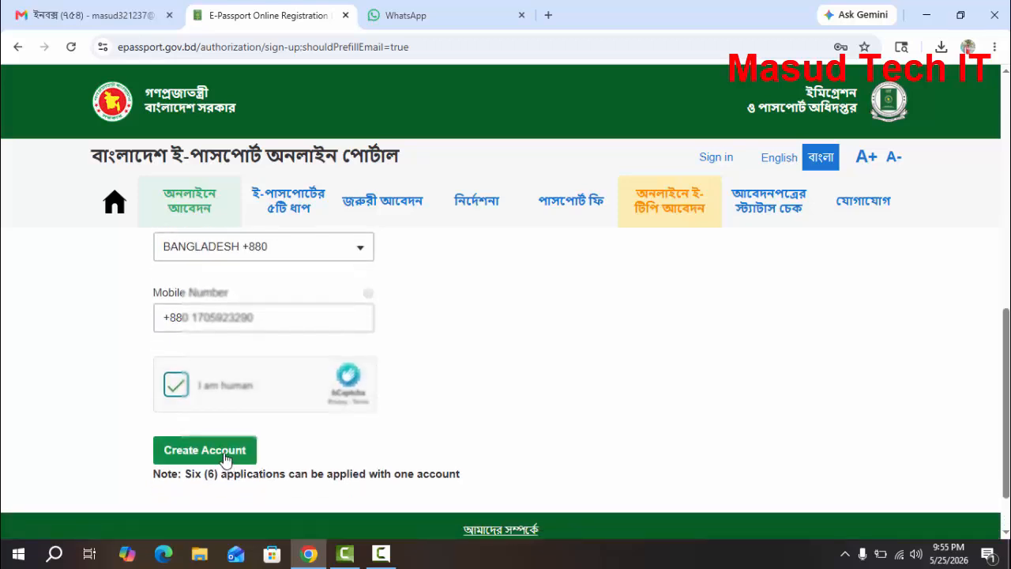
left_click(225, 450)
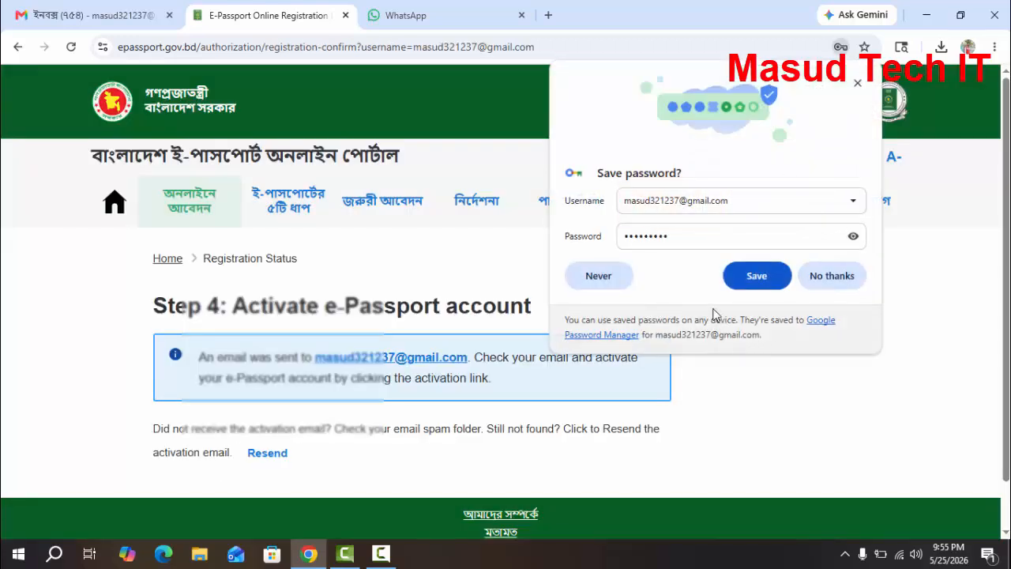
left_click(758, 278)
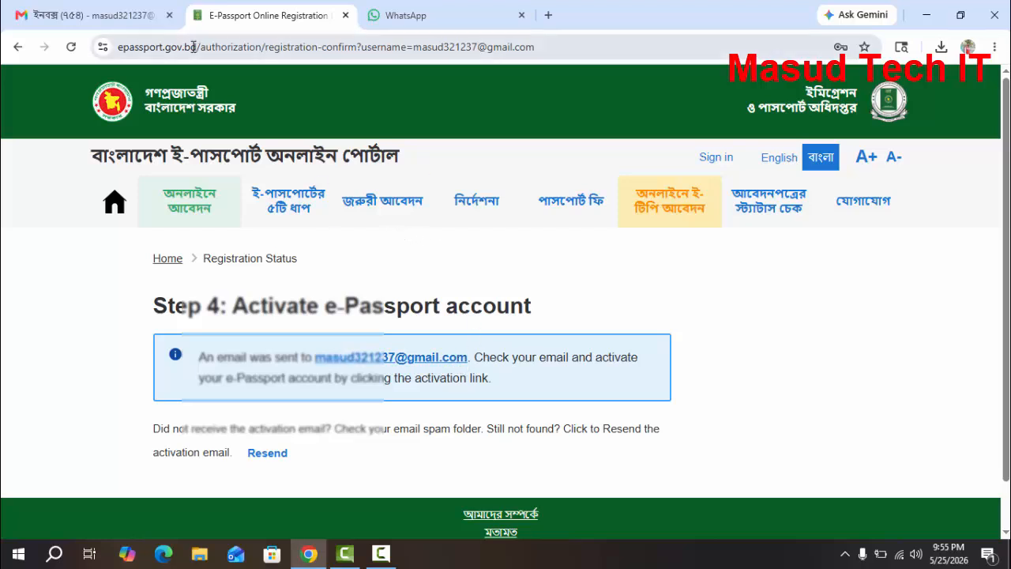
Switch to Gmail, open the ePassport Online Portal activation email and follow its full activation link
left_click(111, 13)
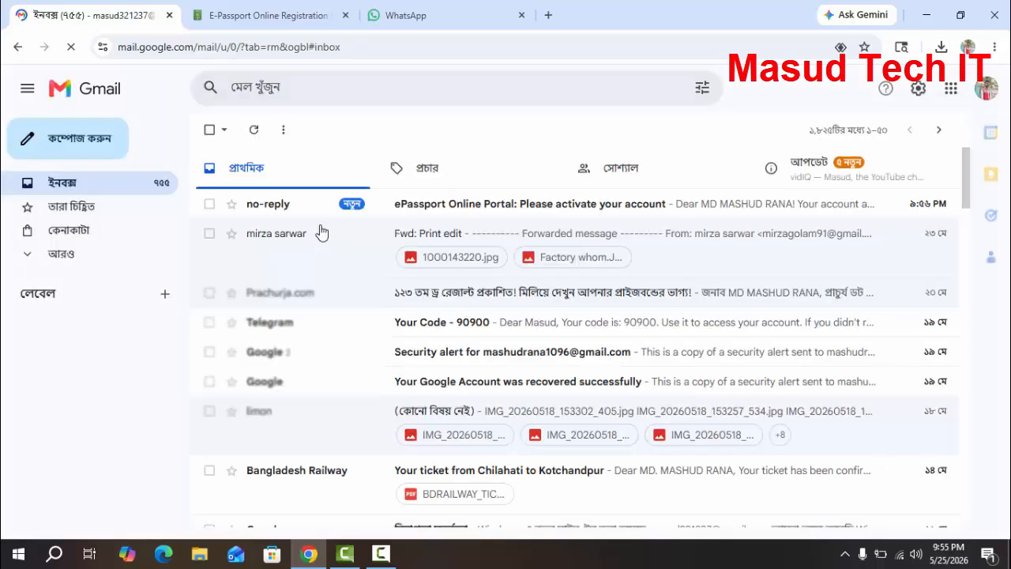
left_click(466, 207)
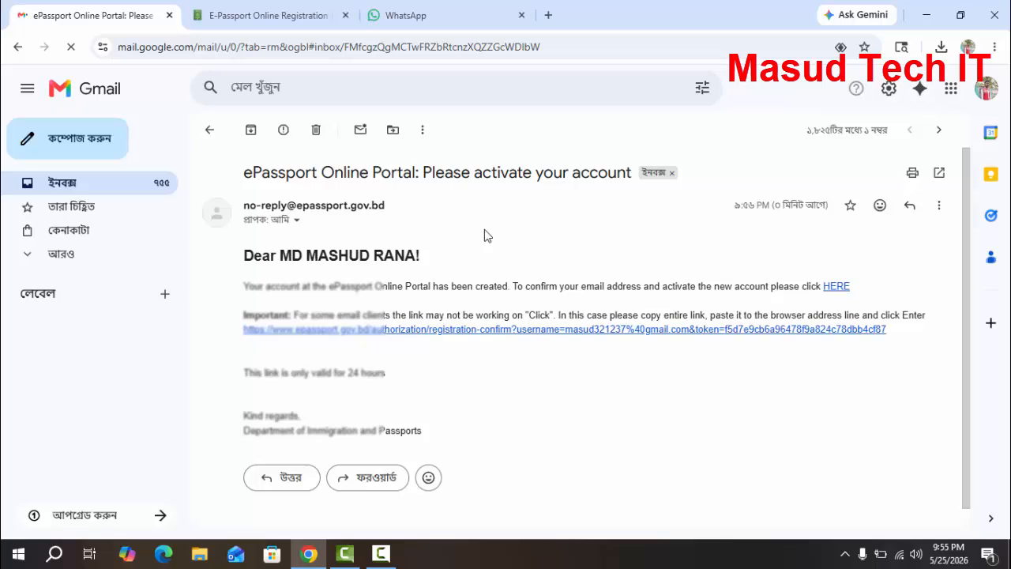
left_click(407, 330)
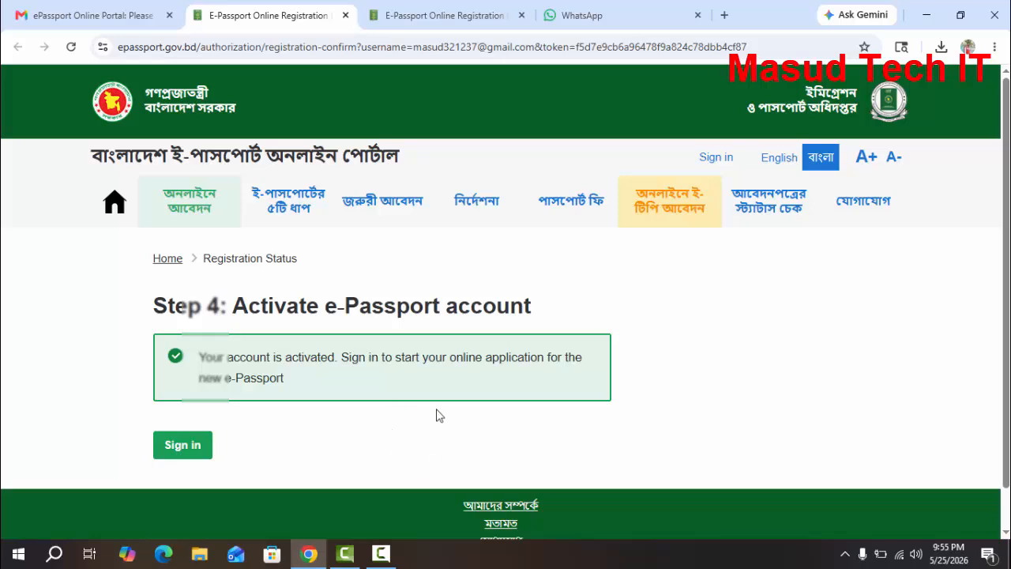
Sign in to the portal with the account e-mail address and the prefilled password
left_click(196, 448)
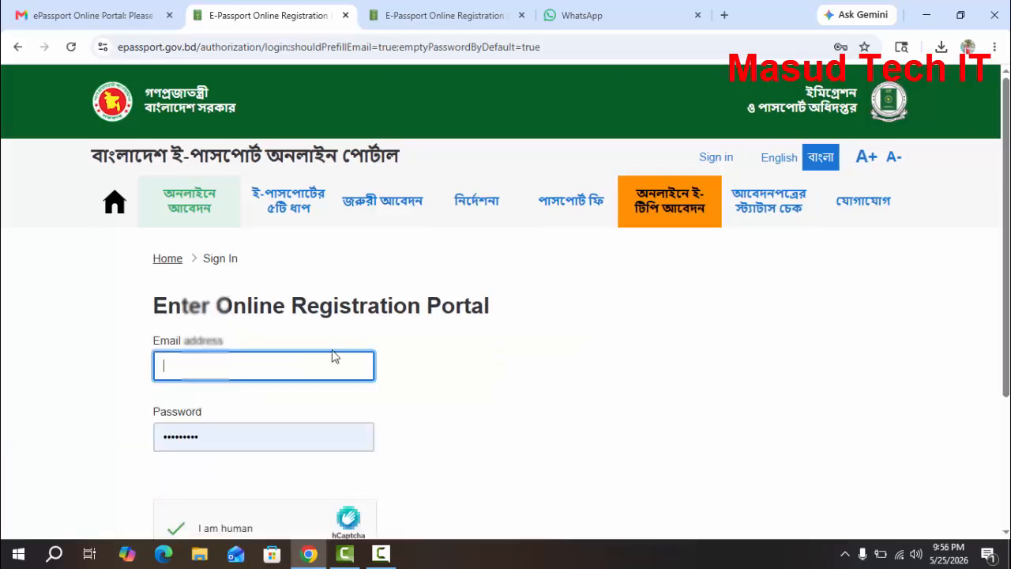
key("ctrl+v")
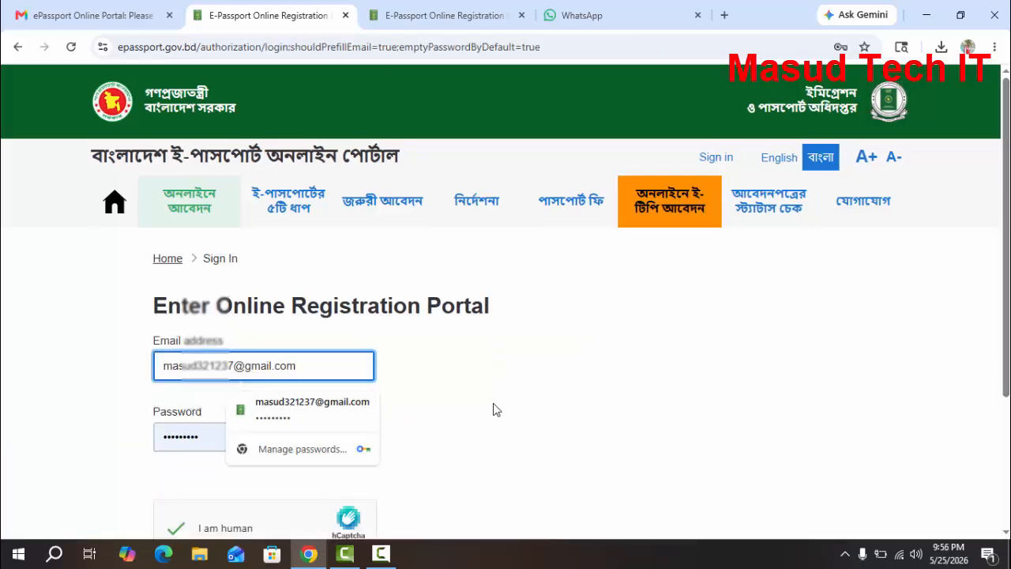
left_click(495, 406)
scroll(442, 391, "down", 2)
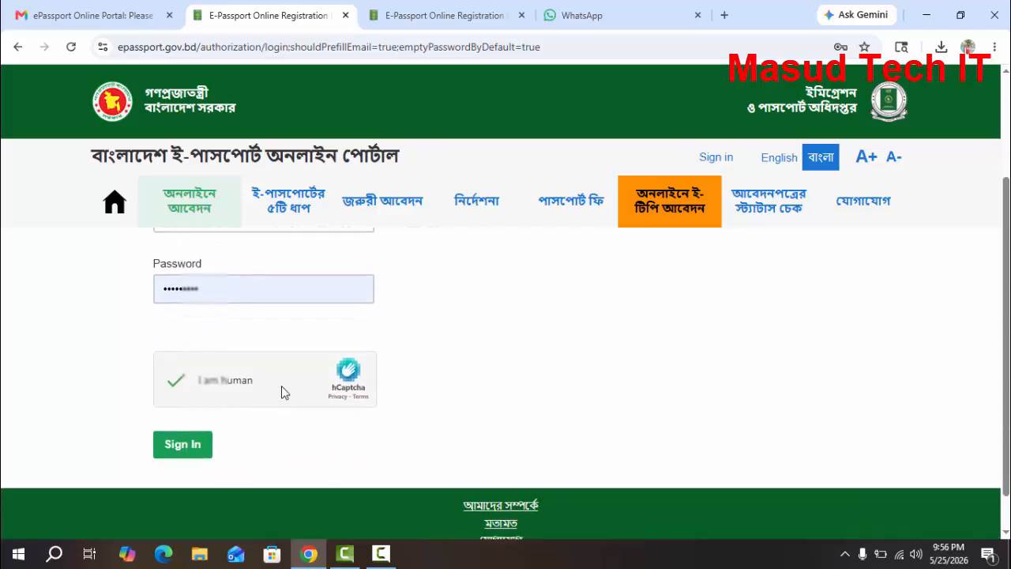
left_click(194, 444)
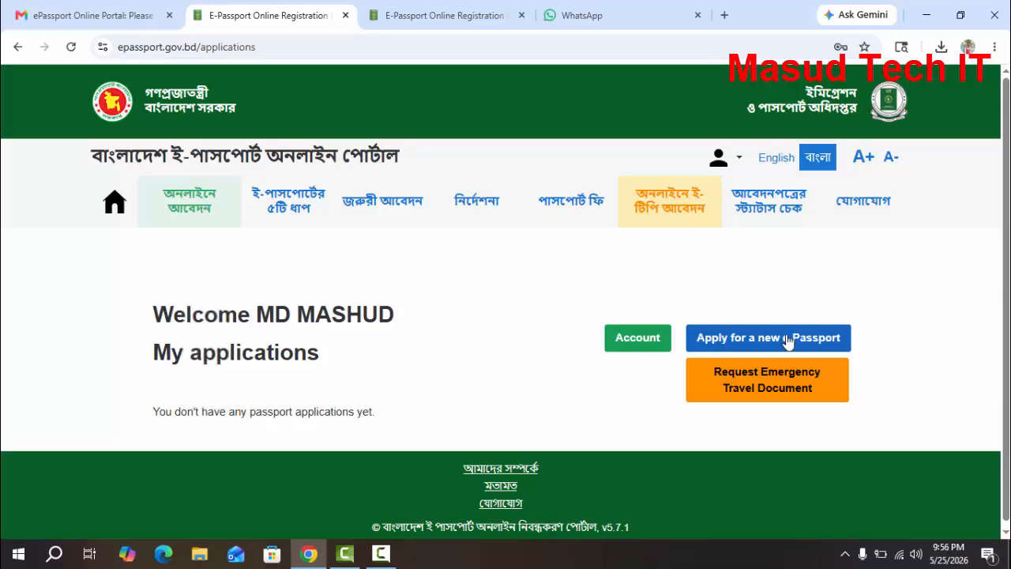
Start an application for a new e-Passport and save Ordinary Passport as the passport type
left_click(772, 344)
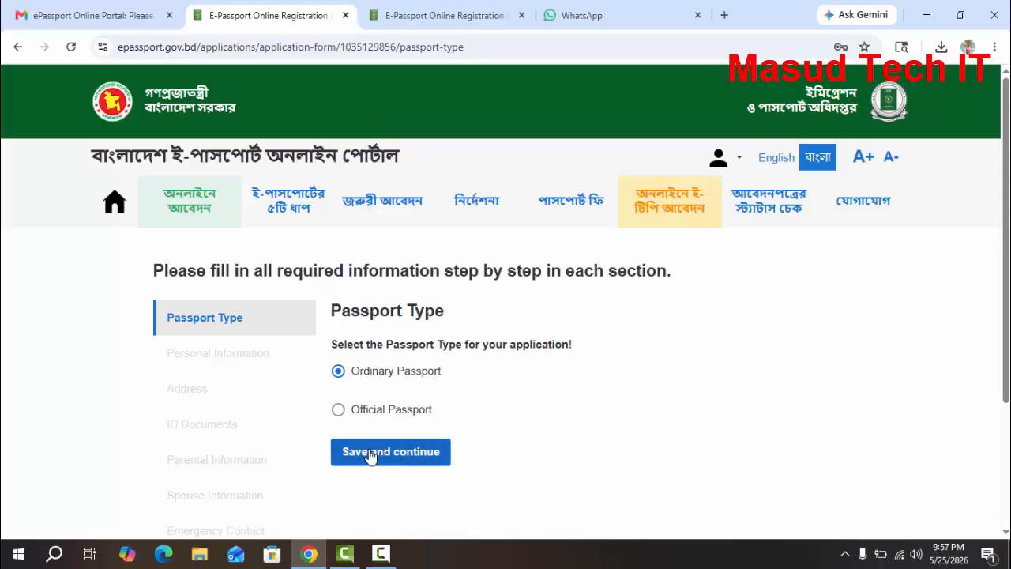
left_click(398, 452)
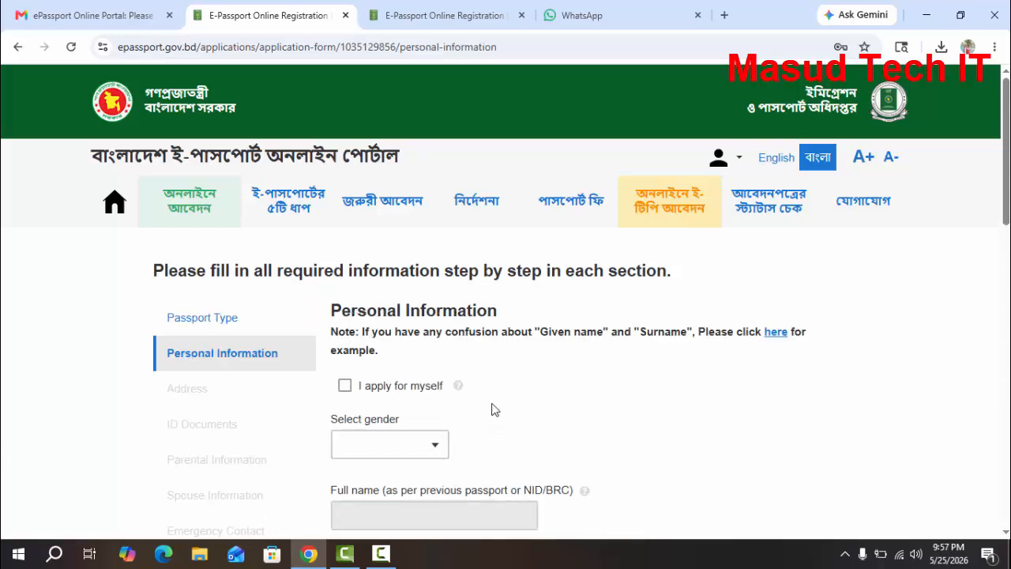
Mark the application as being for oneself and set the gender to MALE
scroll(478, 402, "down", 1)
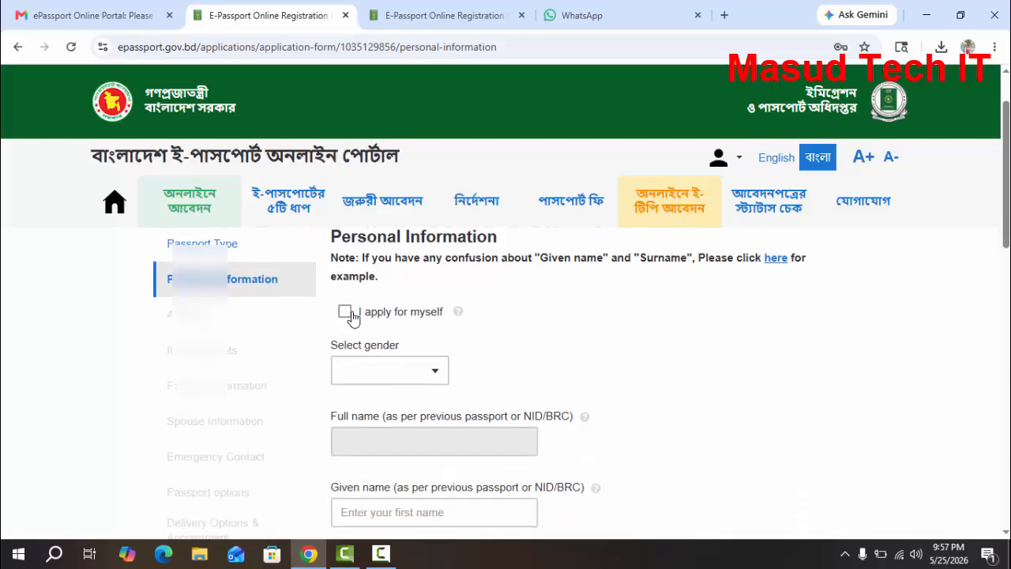
left_click(345, 312)
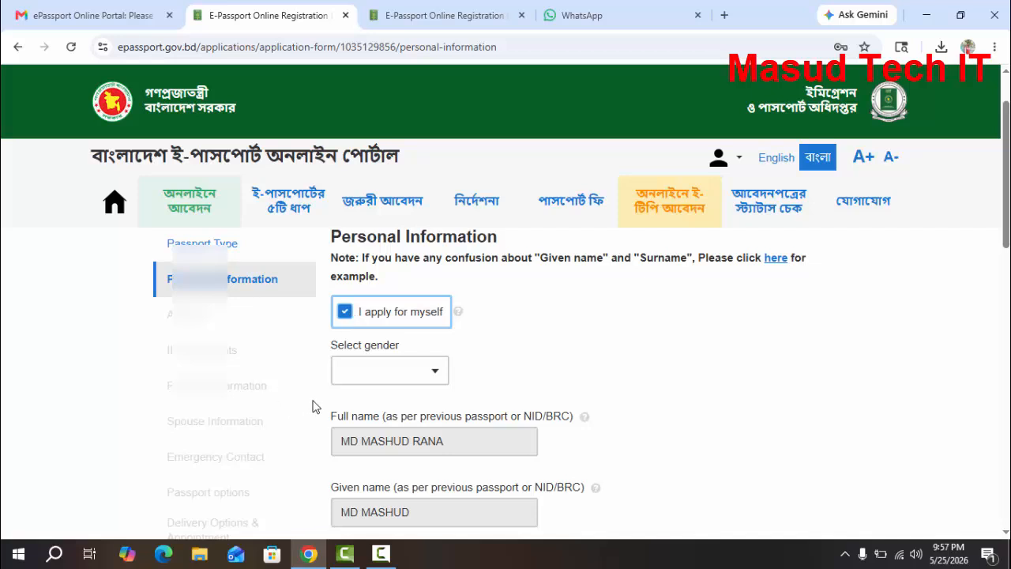
left_click(403, 371)
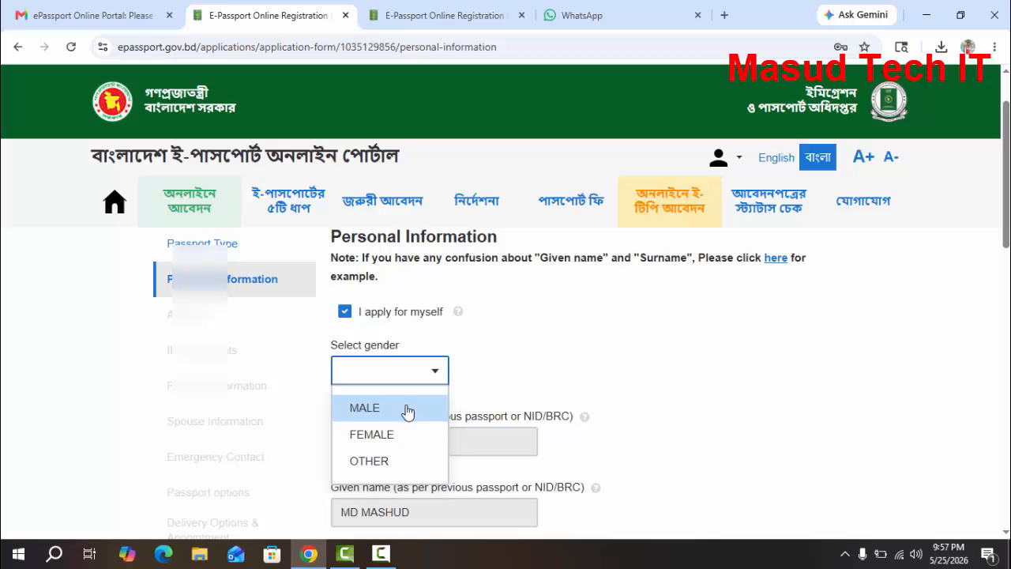
left_click(407, 410)
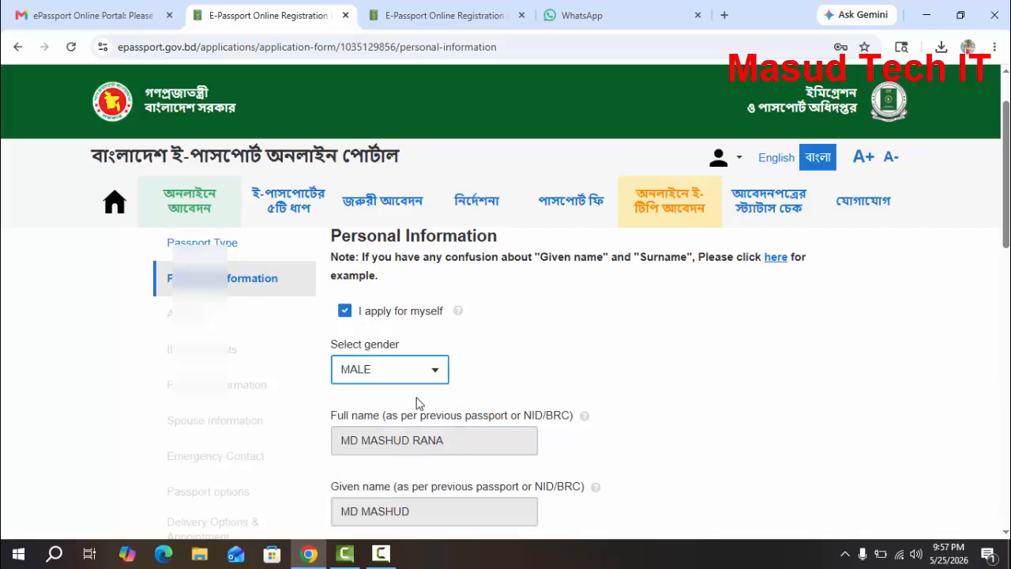
Find and choose STUDENT as the applicant's profession in the personal information form
scroll(416, 361, "down", 2)
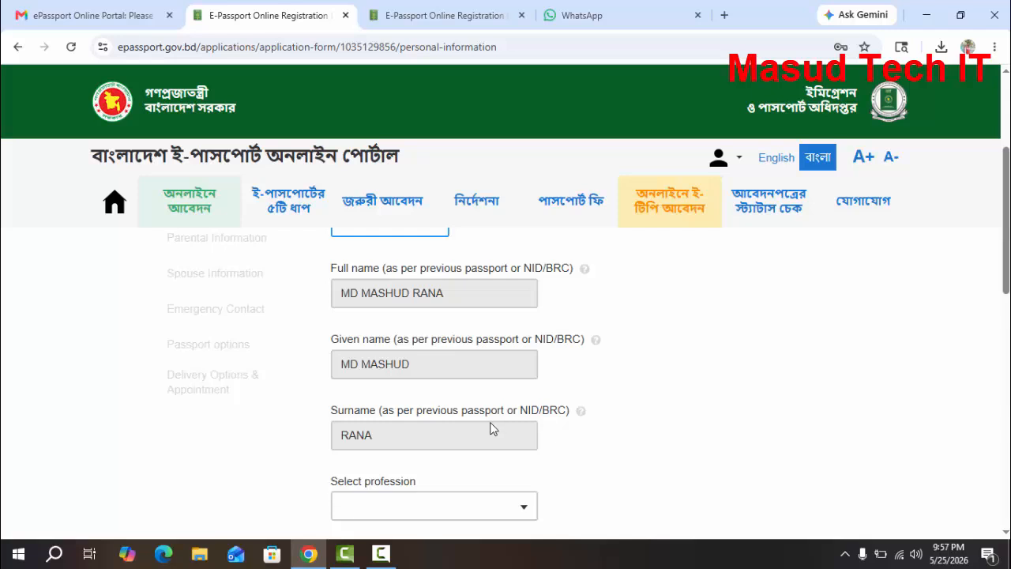
scroll(480, 415, "down", 1)
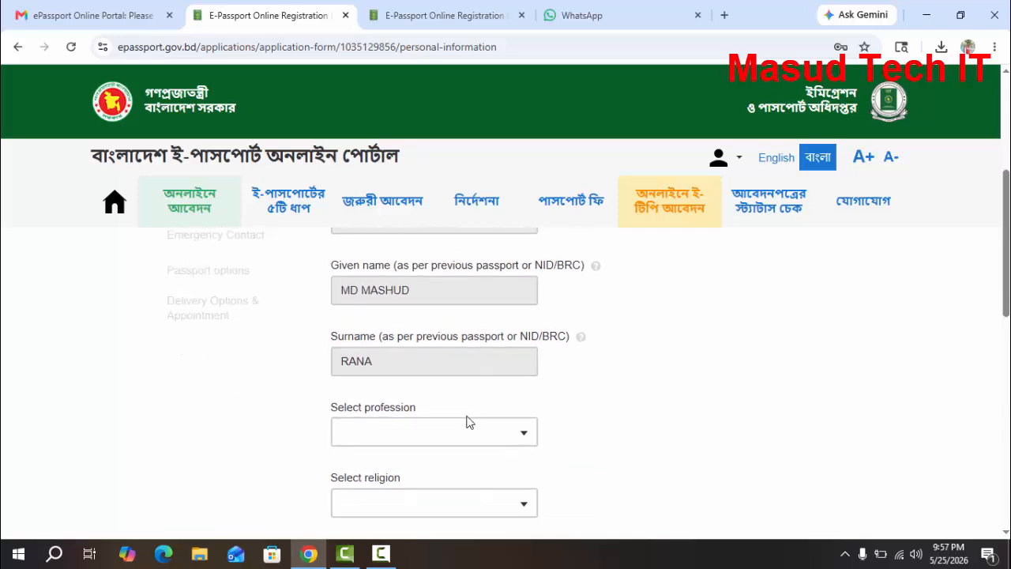
left_click(476, 434)
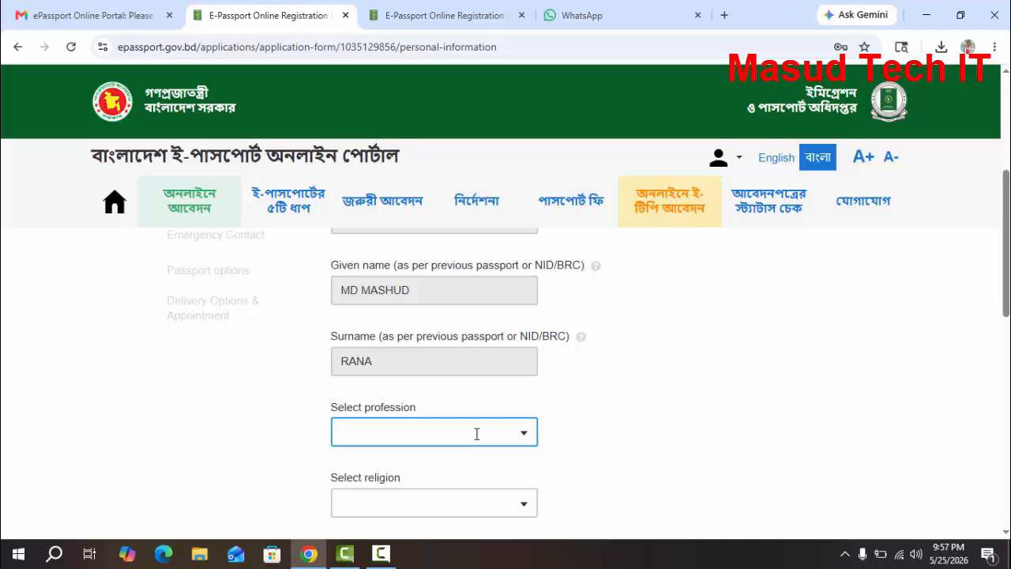
left_click(475, 433)
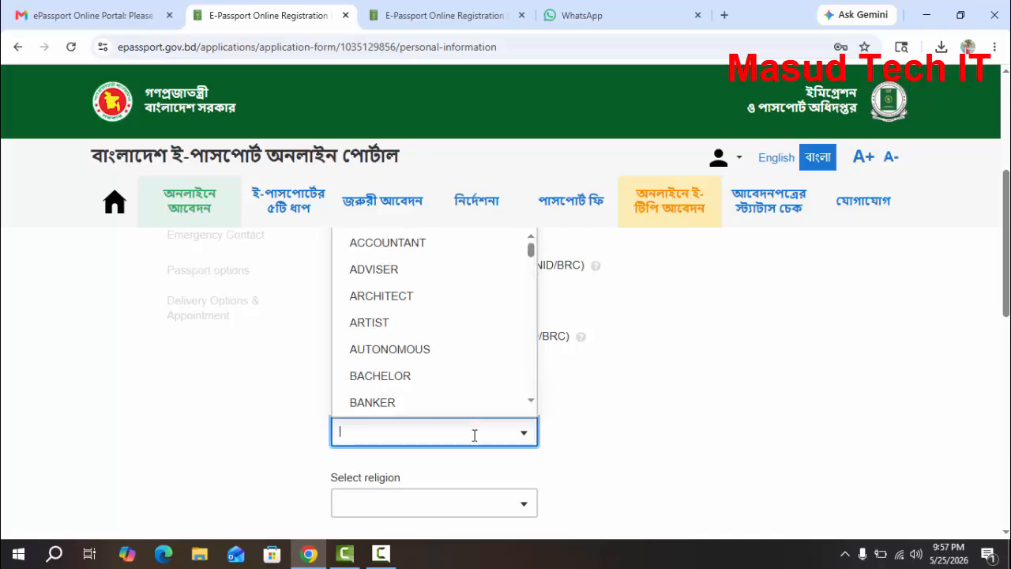
type("STU")
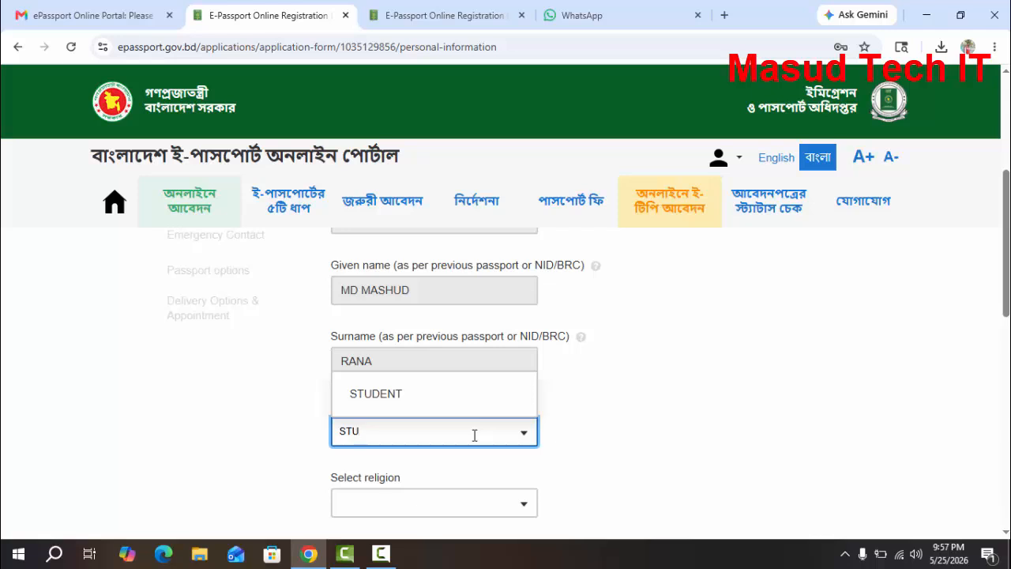
left_click(404, 407)
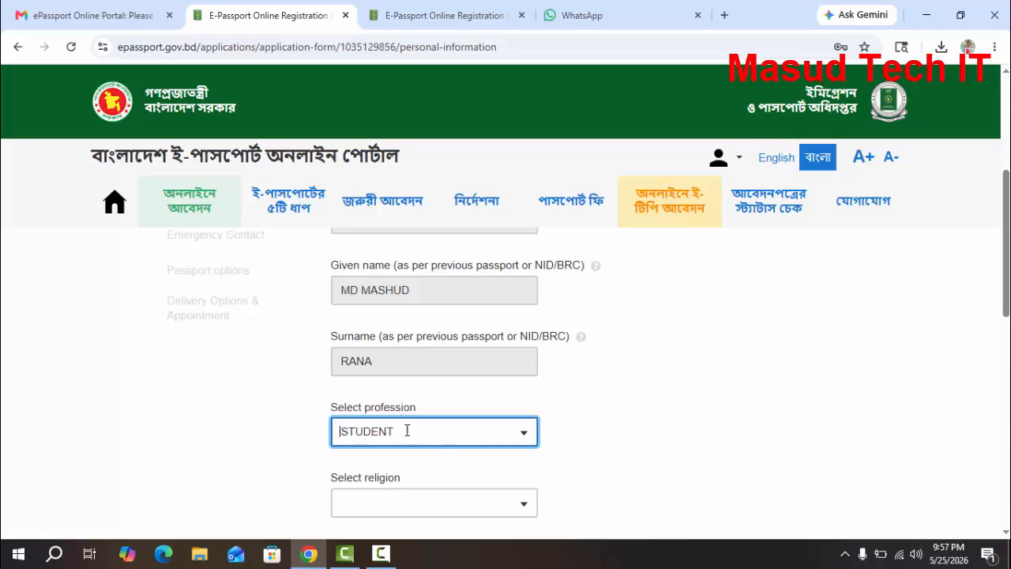
Set the applicant's religion to ISLAM
scroll(458, 505, "down", 1)
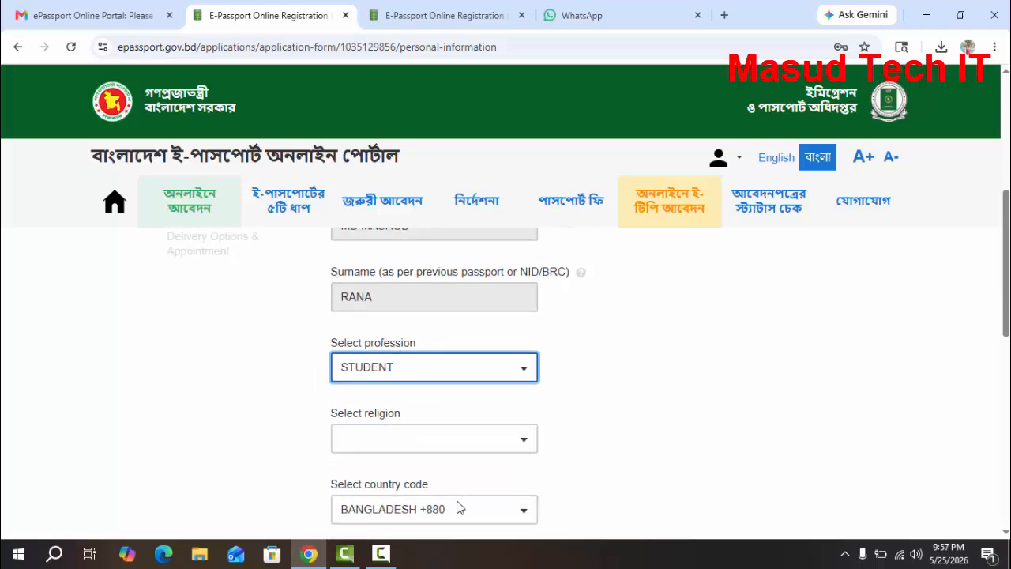
left_click(440, 439)
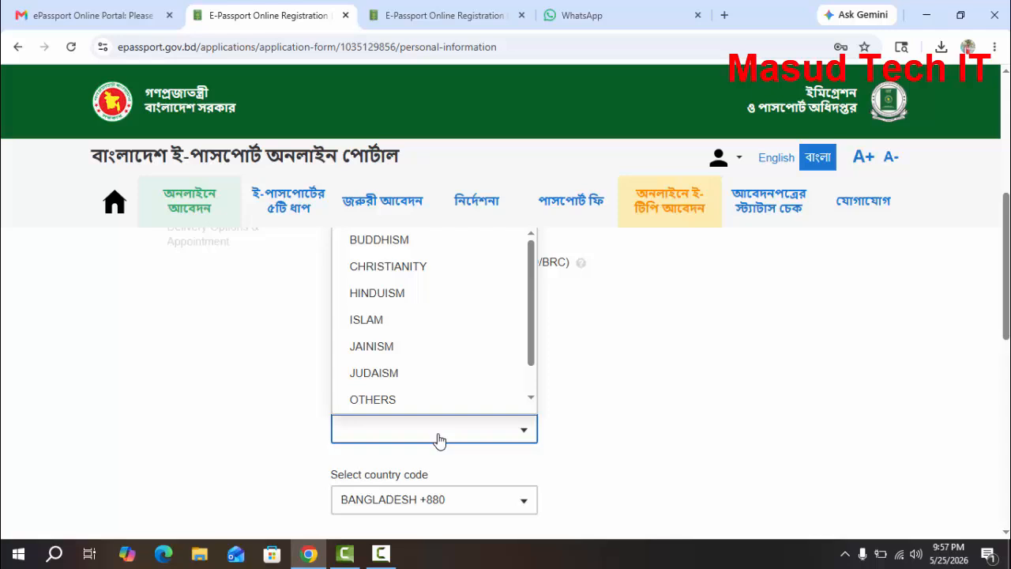
left_click(407, 324)
Set the district of birth to RANGPUR in the birth data section
scroll(467, 434, "down", 2)
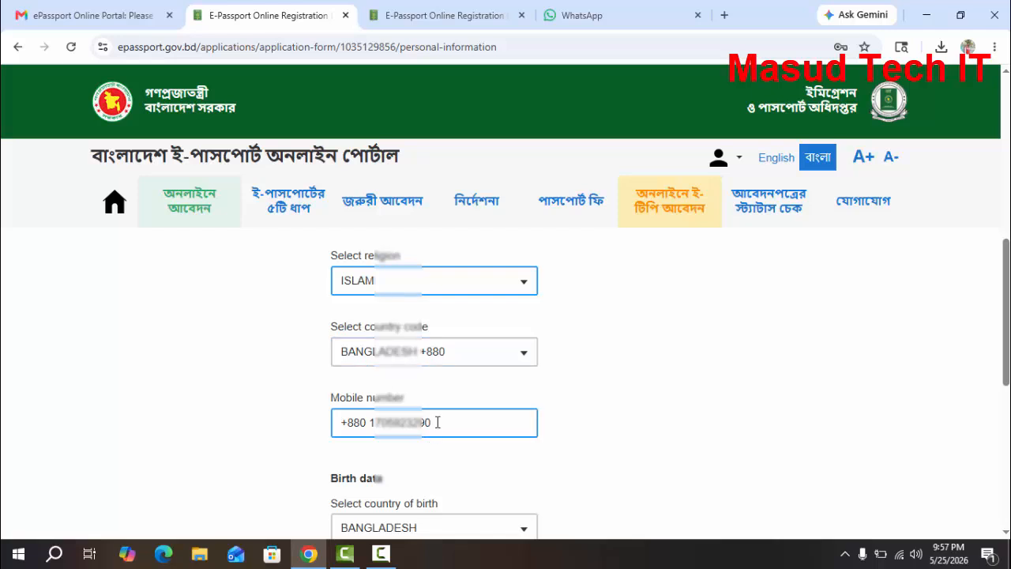
scroll(454, 412, "down", 2)
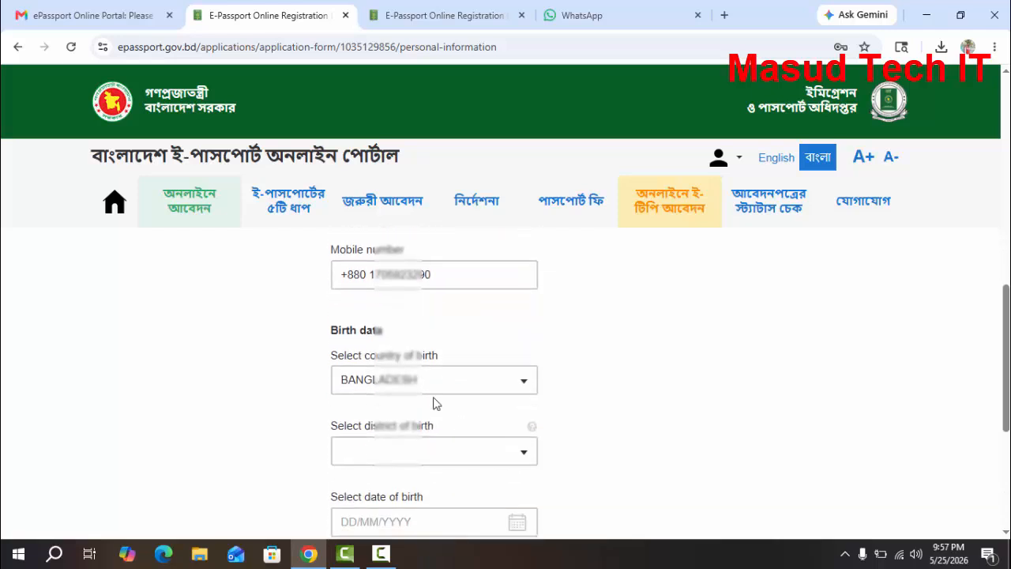
scroll(468, 382, "down", 1)
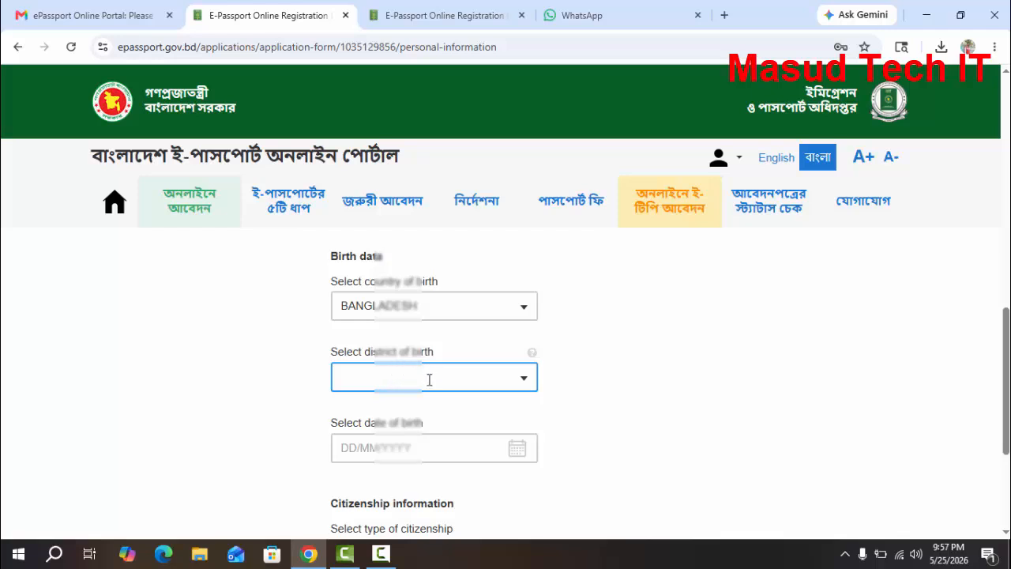
left_click(433, 381)
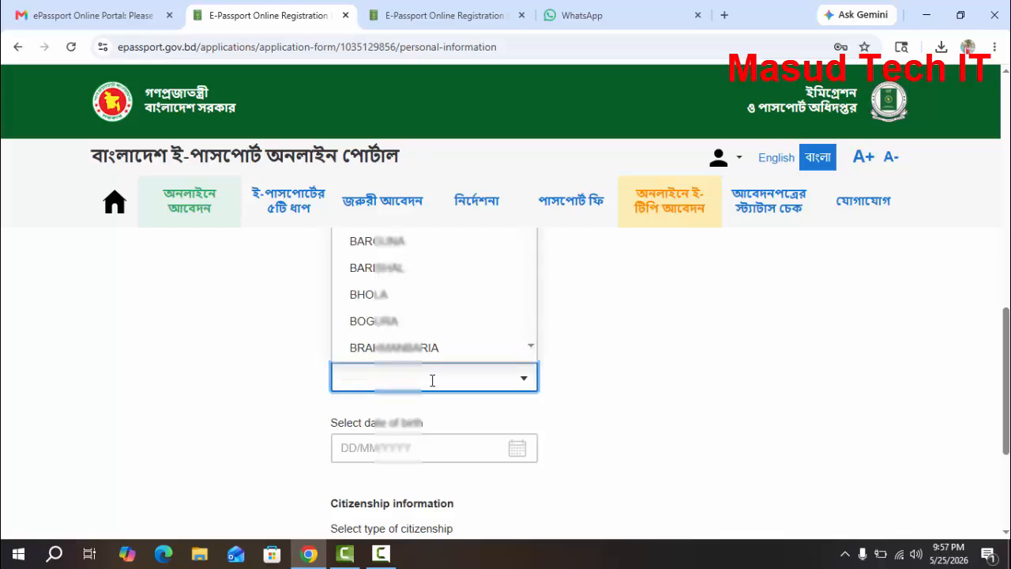
type("RANG")
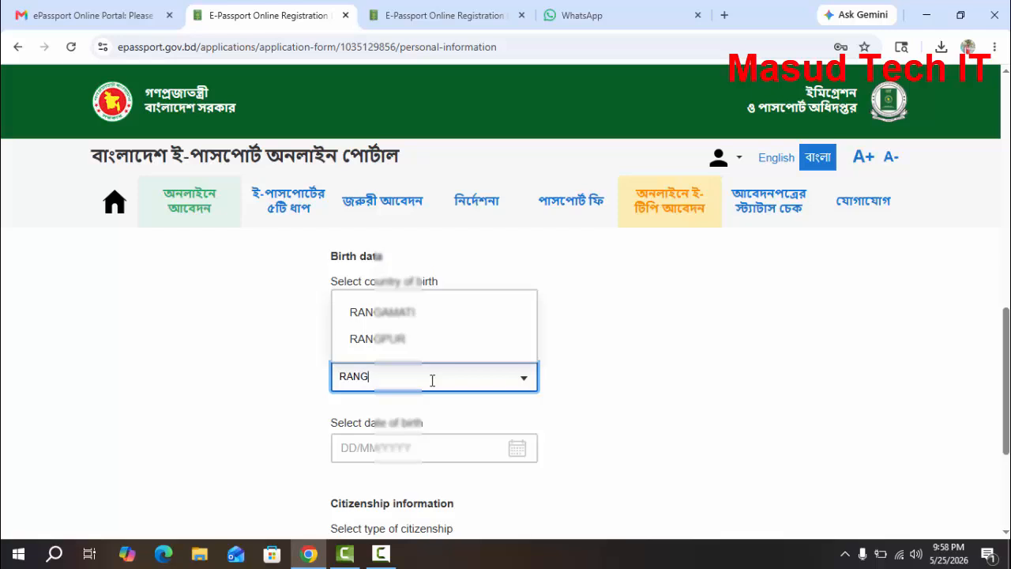
left_click(386, 340)
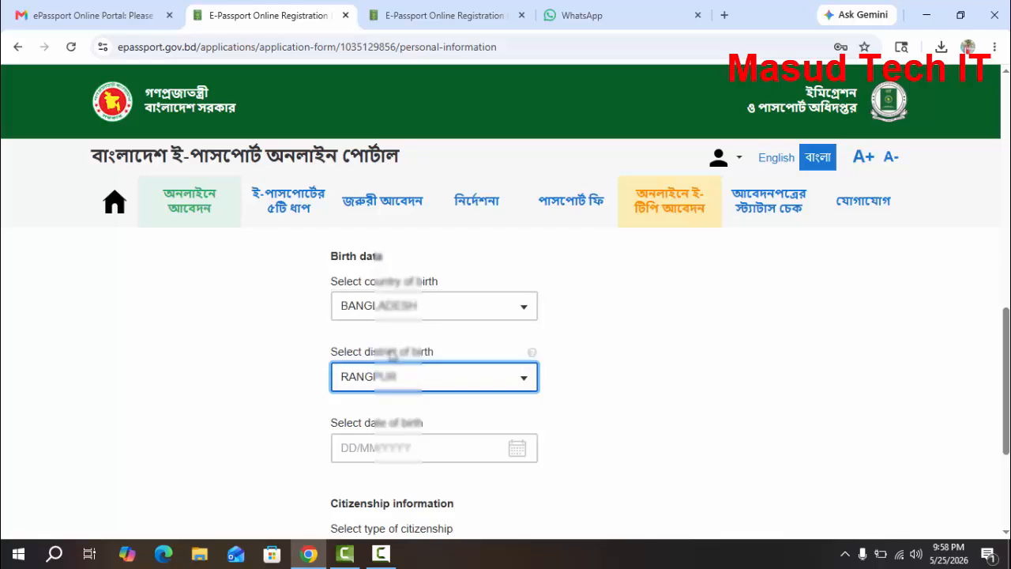
Enter the applicant's date of birth in the birth data section
left_click(418, 455)
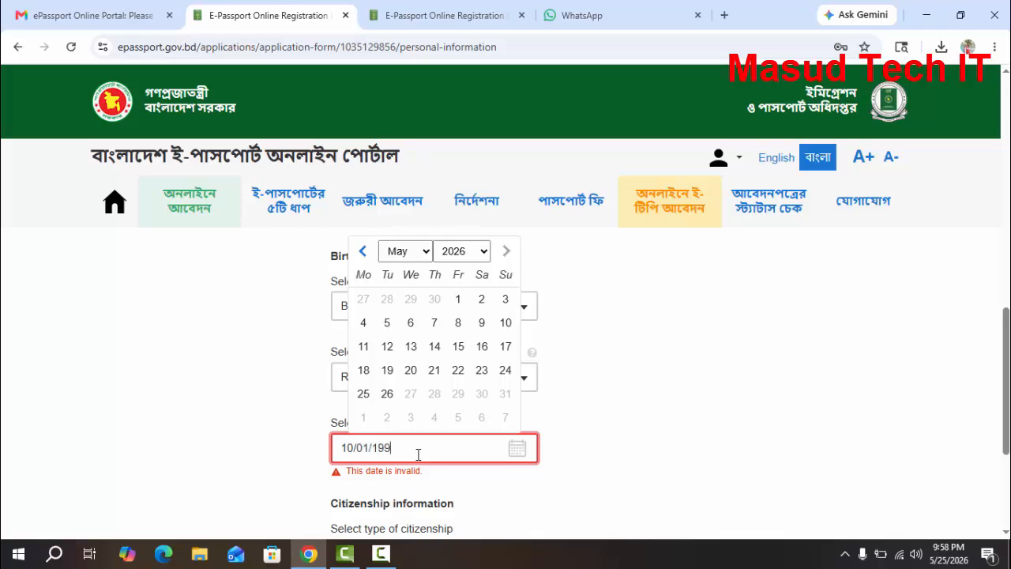
left_click(634, 443)
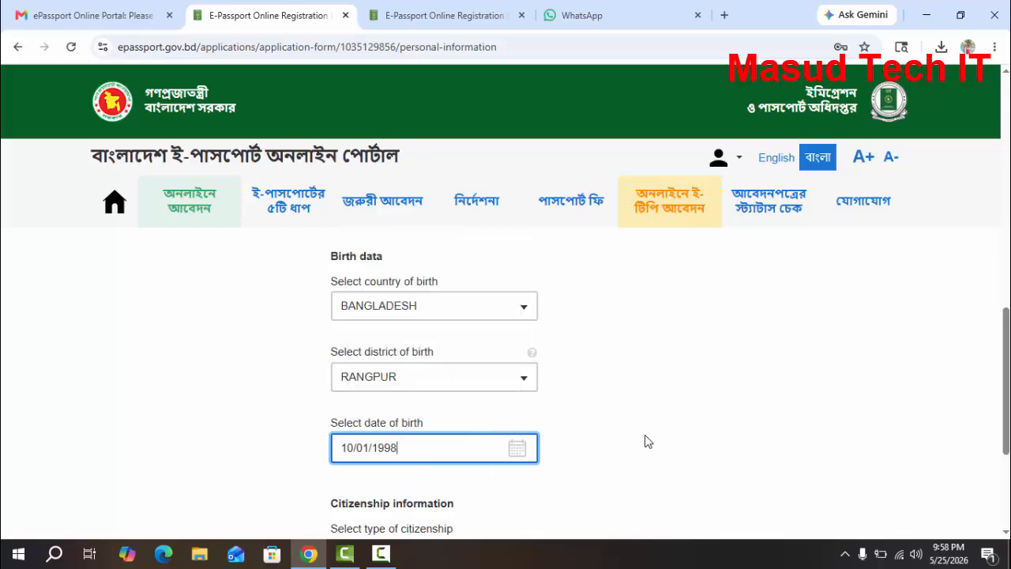
Set the type of citizenship to BY BIRTH and save the personal information section
scroll(640, 441, "down", 1)
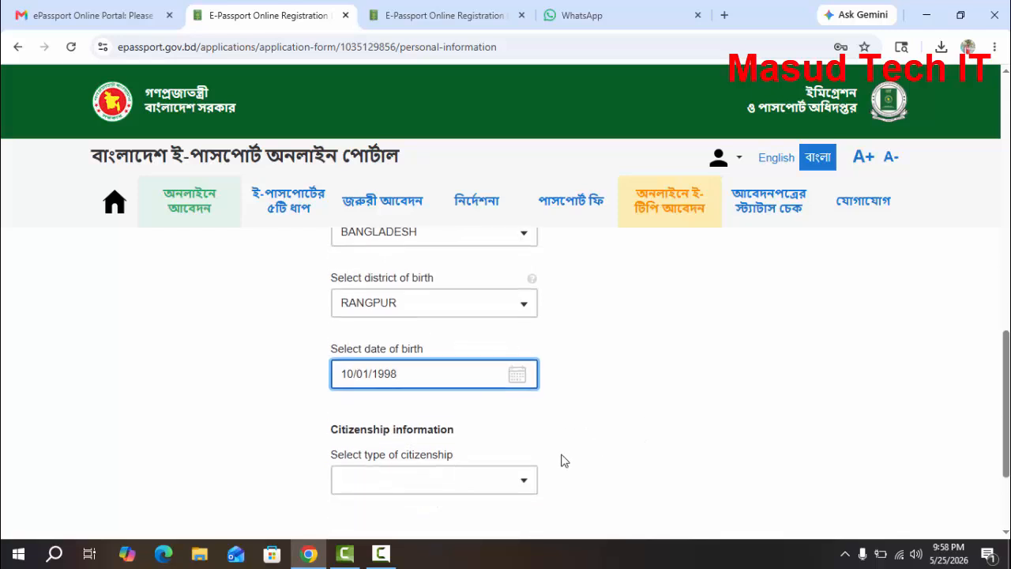
left_click(524, 480)
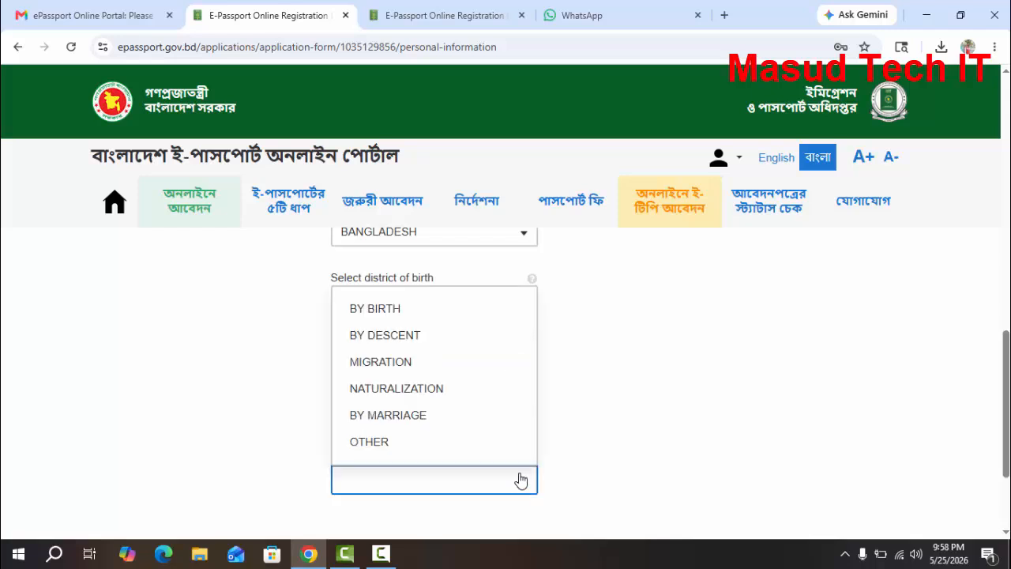
left_click(422, 318)
scroll(545, 442, "down", 1)
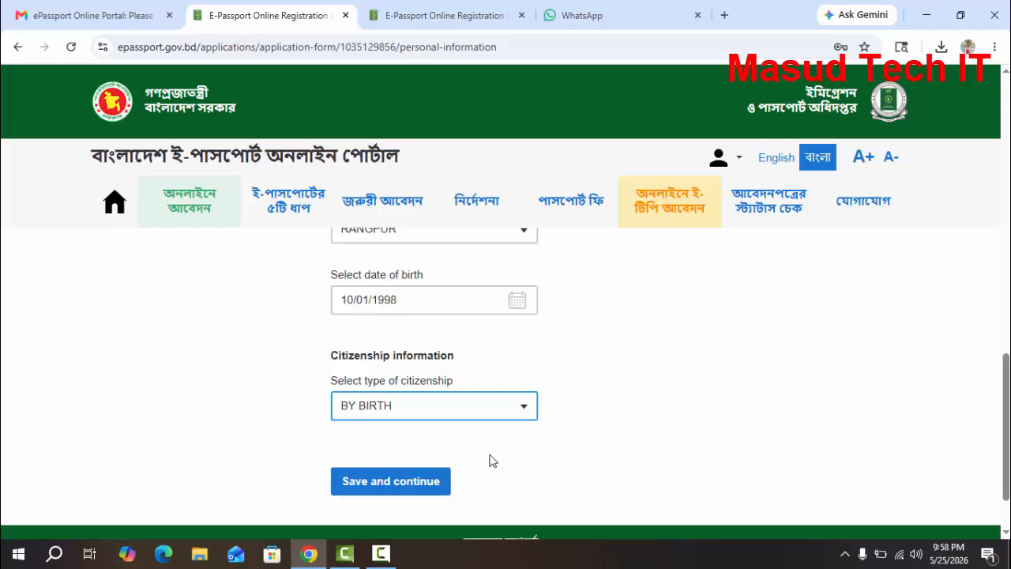
left_click(382, 489)
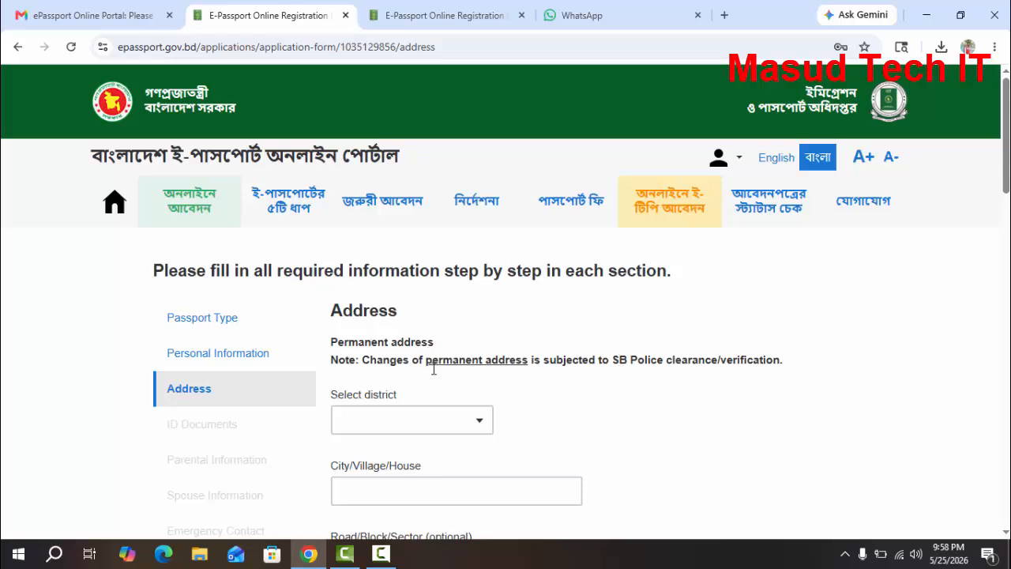
Choose the applicant's home district and fill in the city or village for the permanent address
left_click(466, 409)
type("RANG")
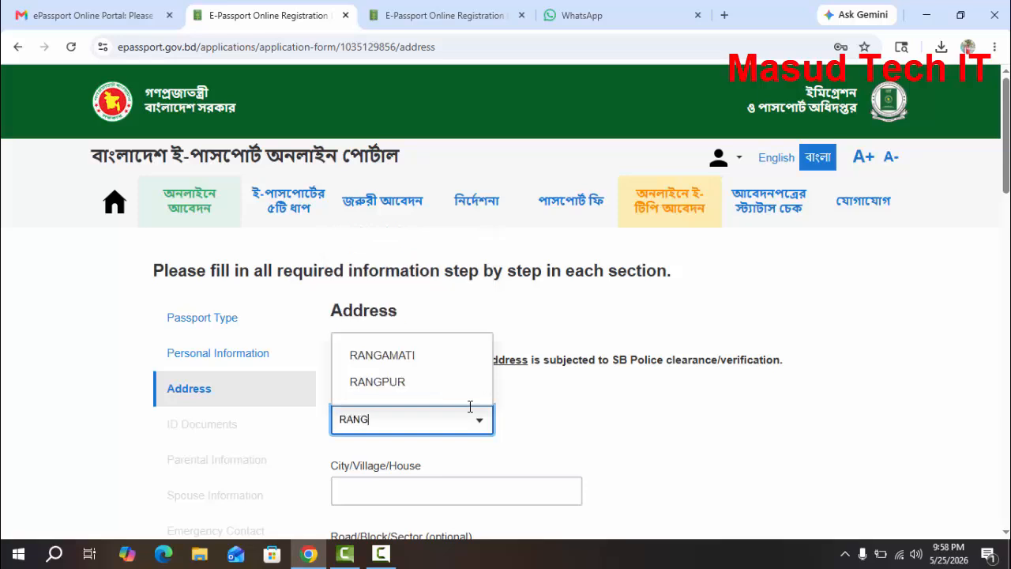
left_click(402, 382)
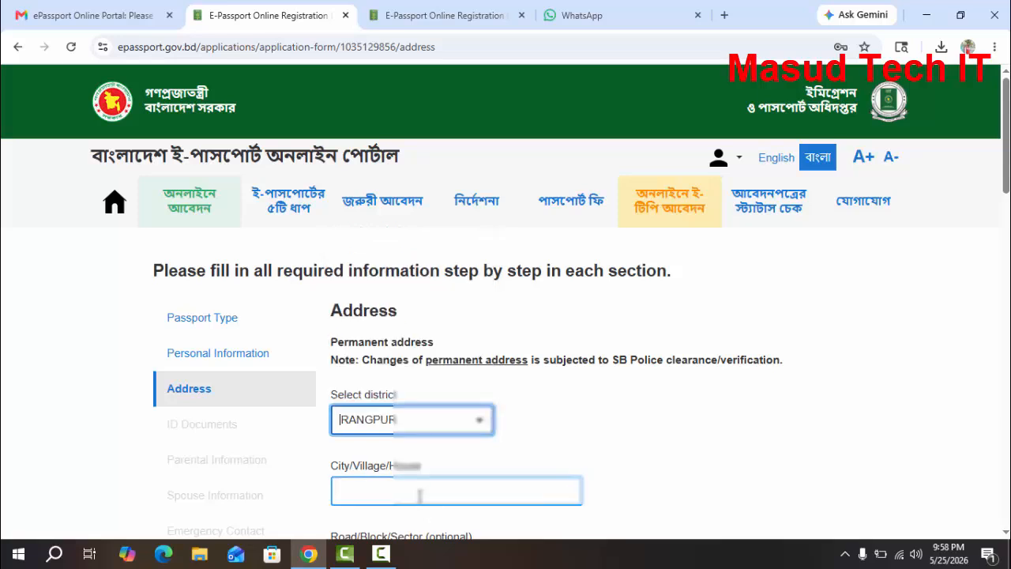
left_click(419, 491)
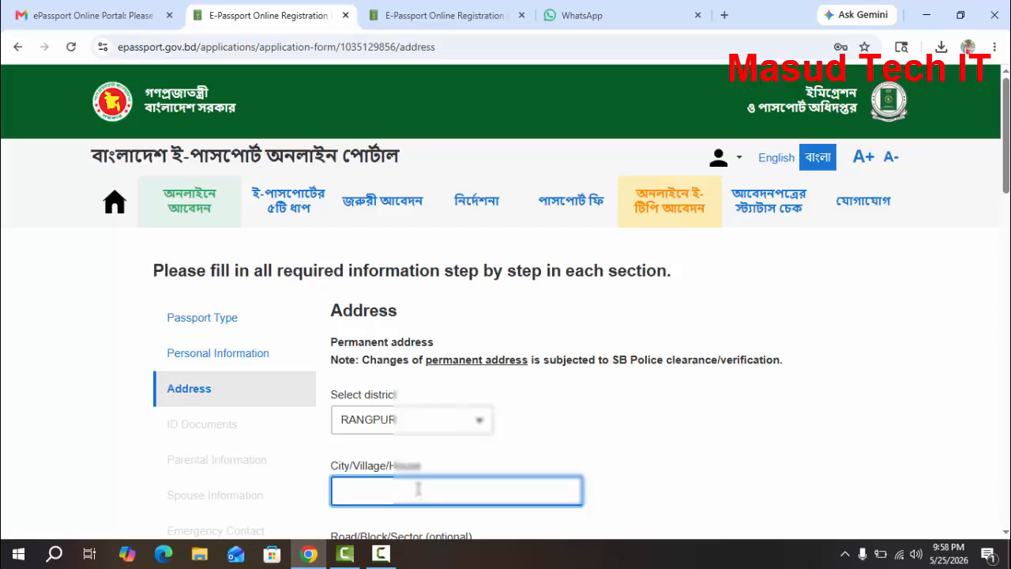
type("BENUGHA")
scroll(403, 480, "down", 1)
left_click(375, 484)
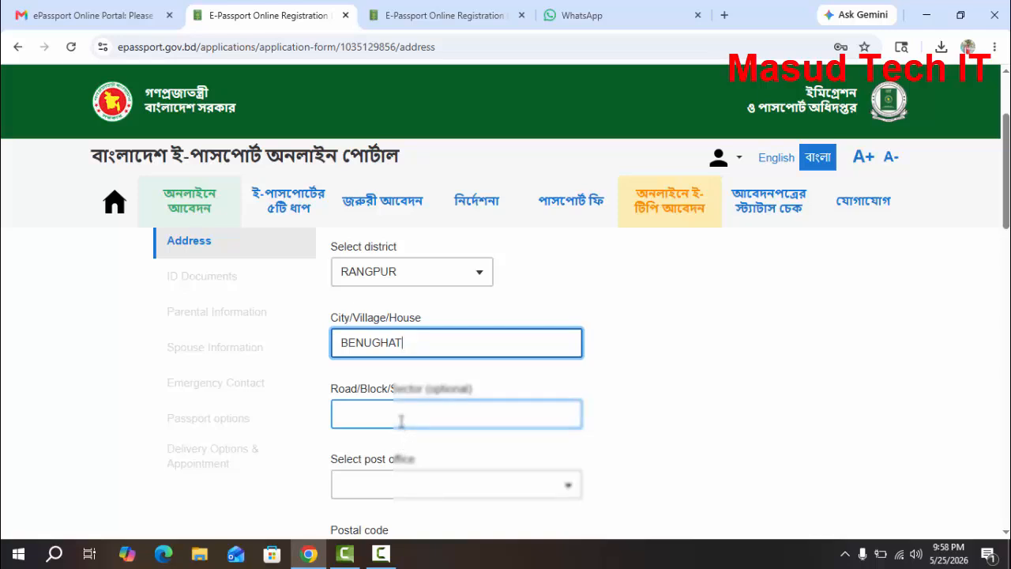
Find and choose the applicant's local post office for the permanent address, leaving the optional road field blank
scroll(401, 420, "down", 1)
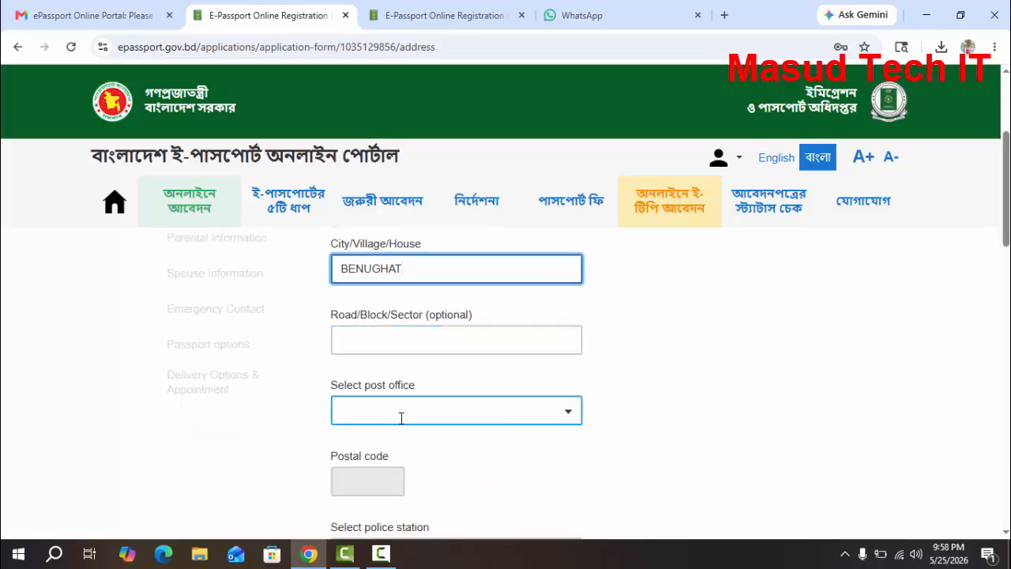
left_click(402, 418)
type("R")
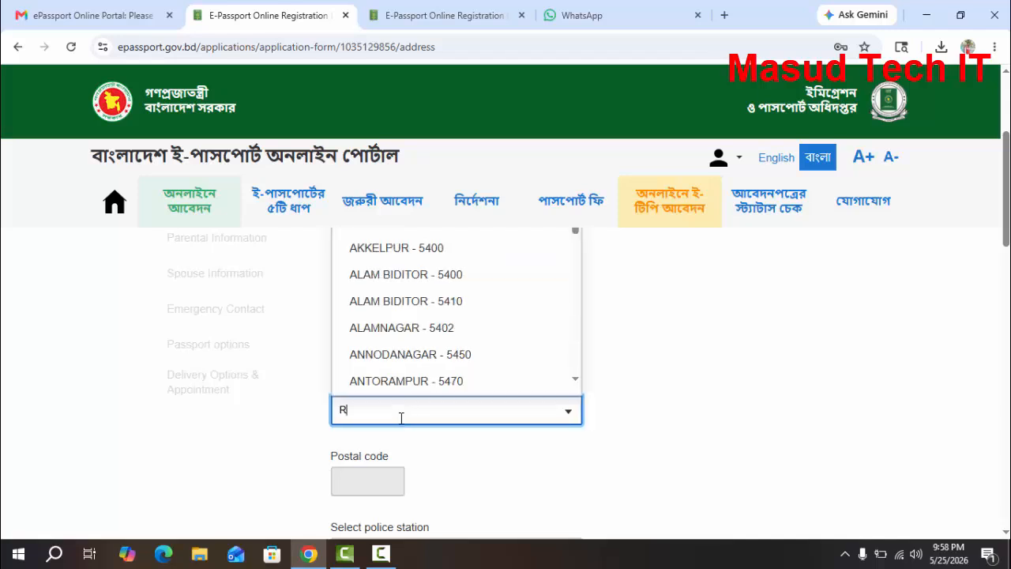
key("BackSpace")
type("MO")
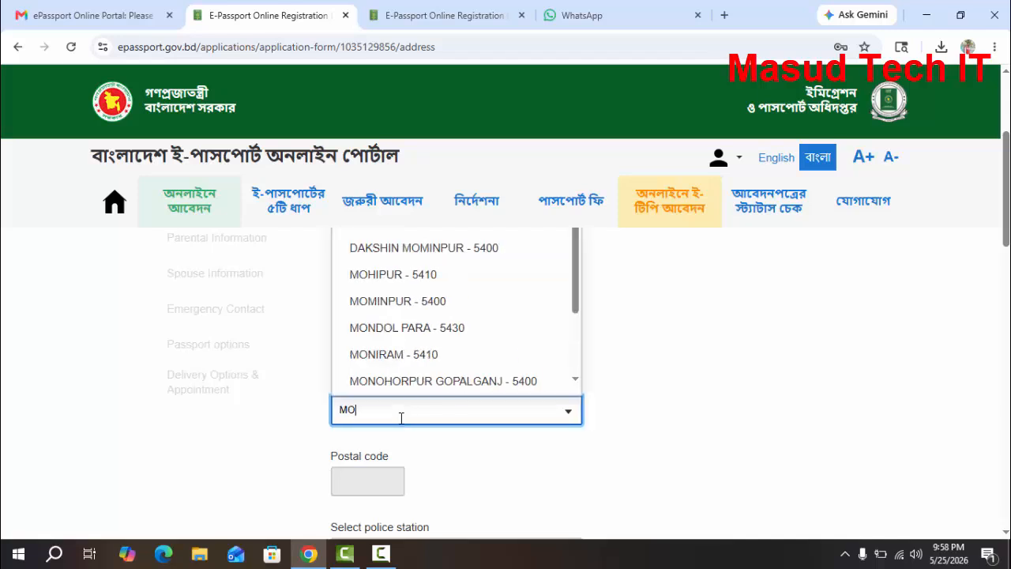
type("YN")
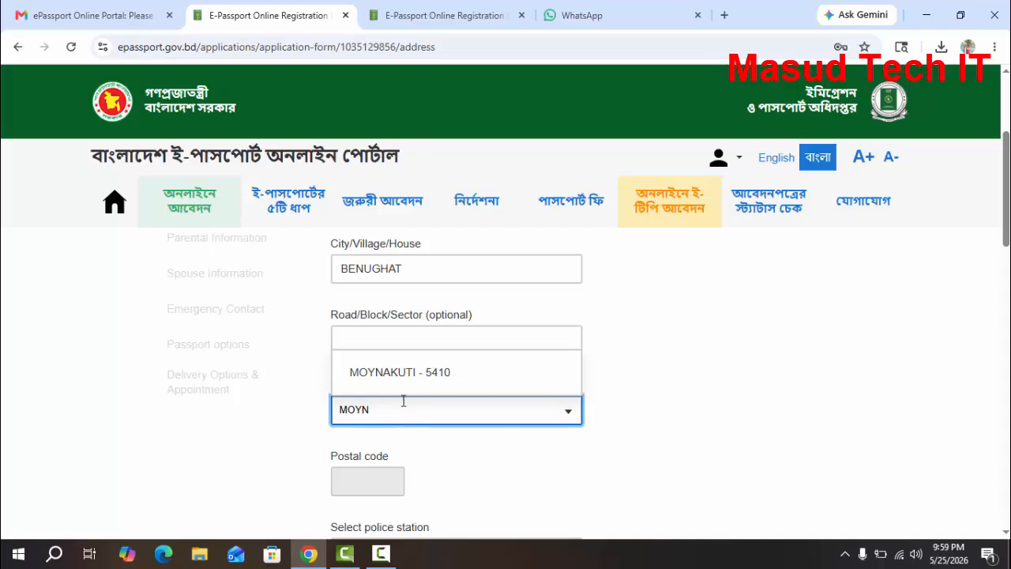
left_click(413, 374)
Find and choose the police station that covers the applicant's permanent address
left_click(434, 412)
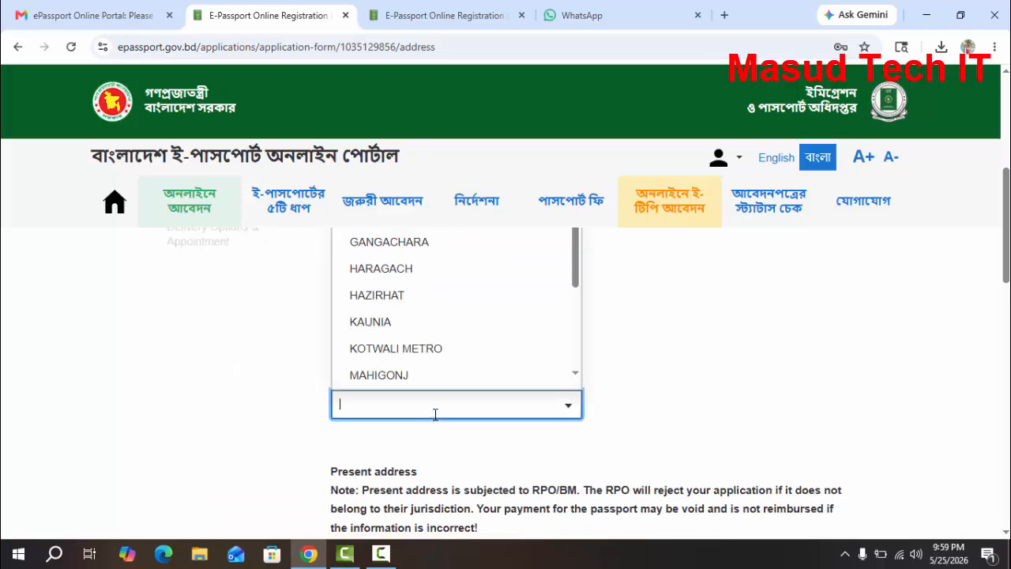
type("KO")
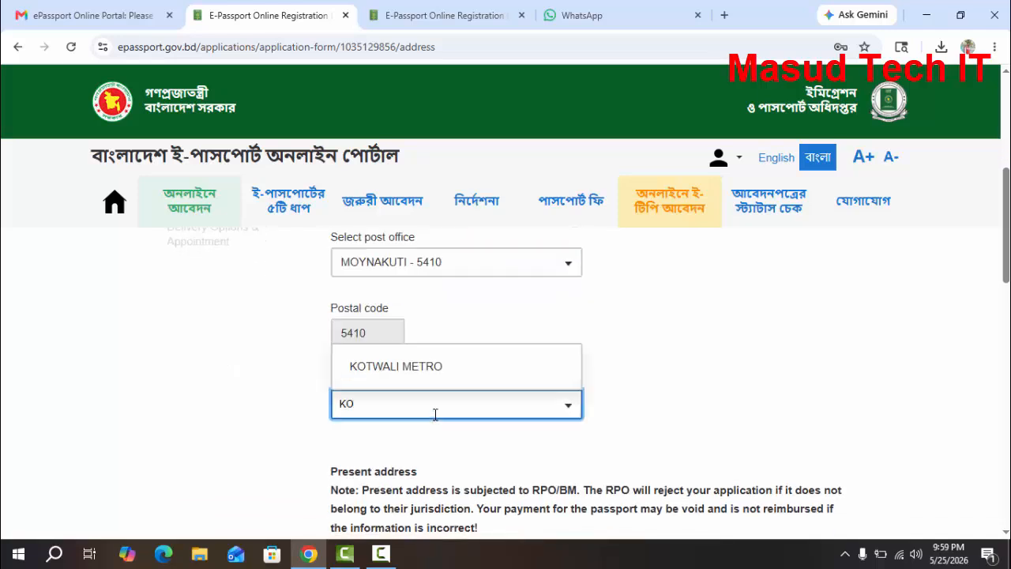
left_click(452, 372)
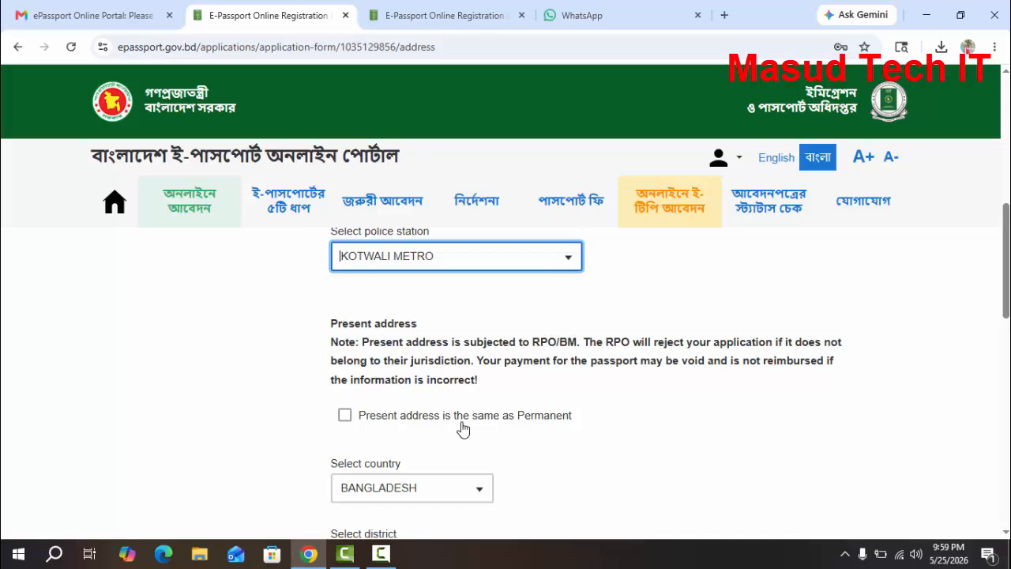
Mark the present address as the same as the permanent one and save the address section
left_click(421, 419)
scroll(488, 464, "down", 10)
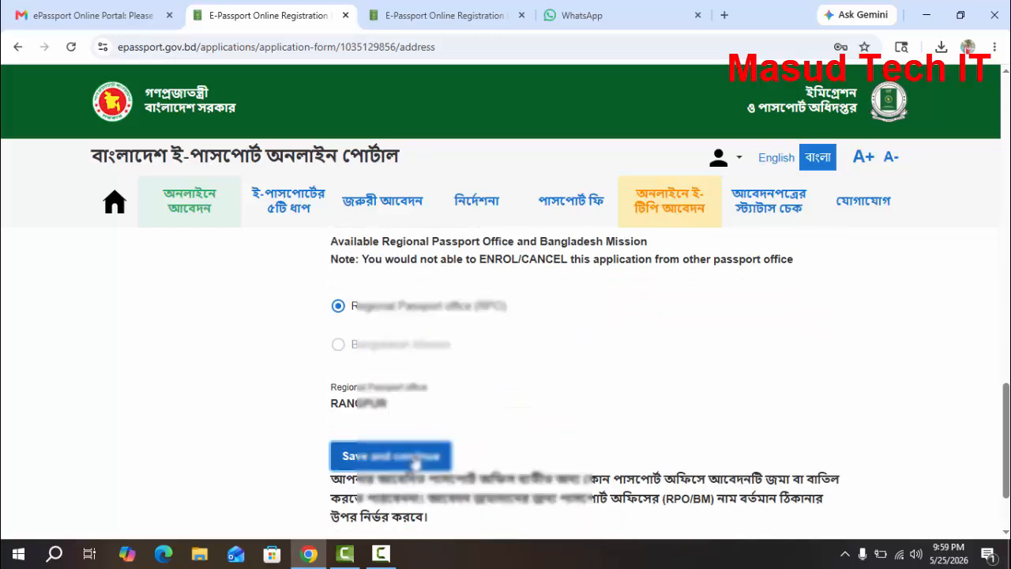
left_click(440, 462)
left_click(449, 440)
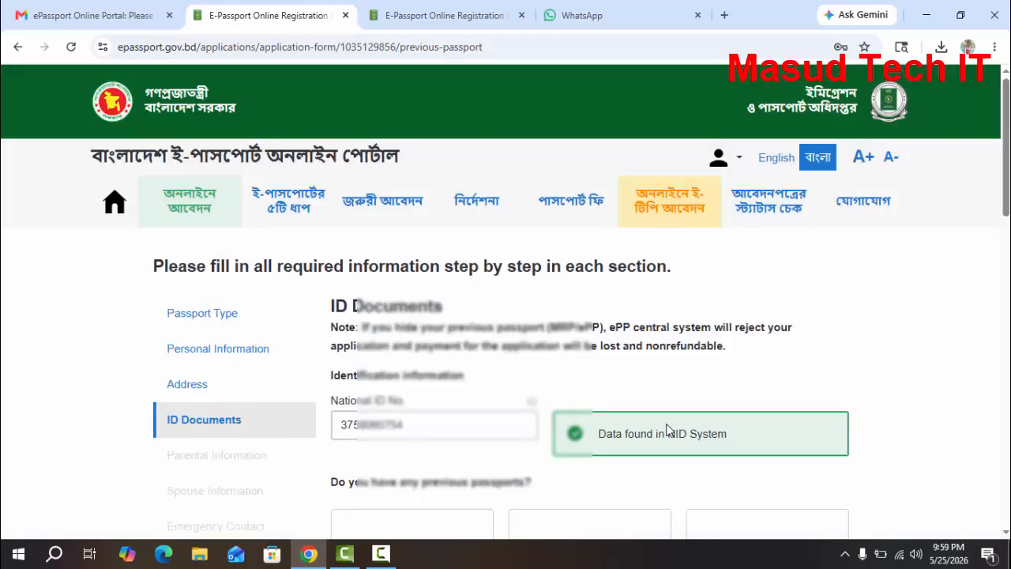
Declare in the ID documents section that the applicant has no previous or handwritten passport
scroll(624, 382, "down", 1)
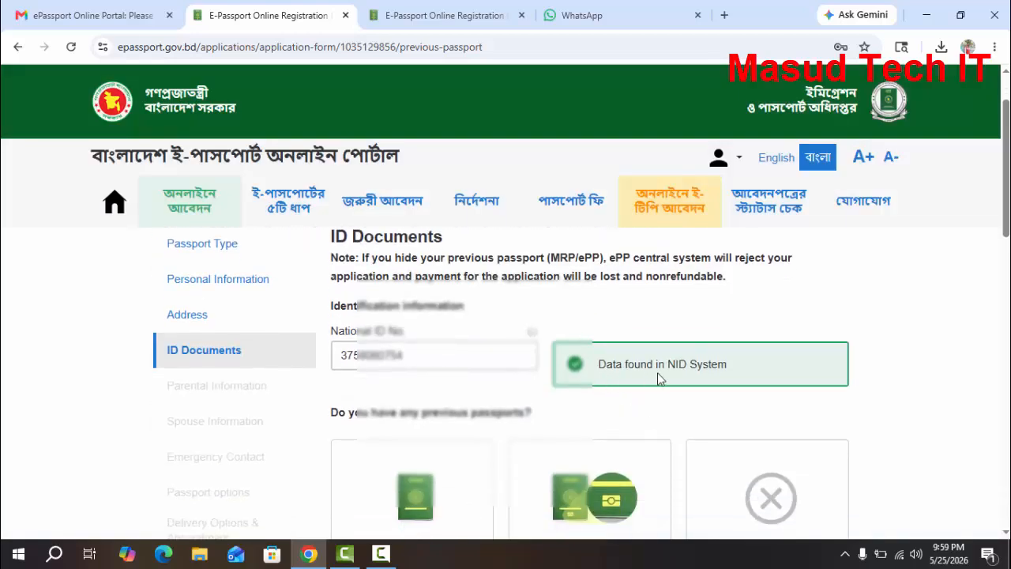
scroll(711, 383, "down", 2)
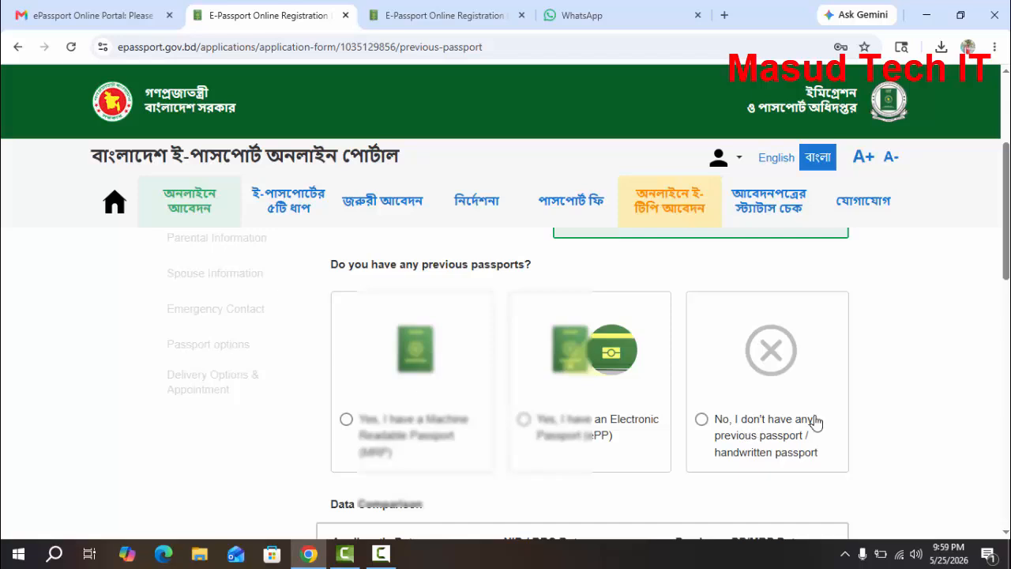
left_click(700, 421)
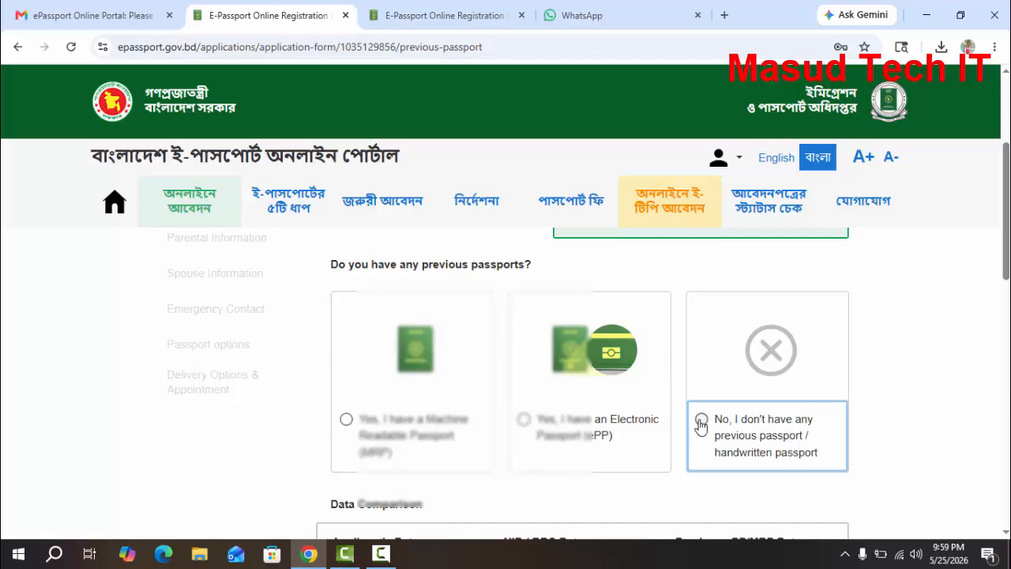
Review the applicant's data against the NID data in the comparison table and save the ID documents section
scroll(650, 402, "down", 3)
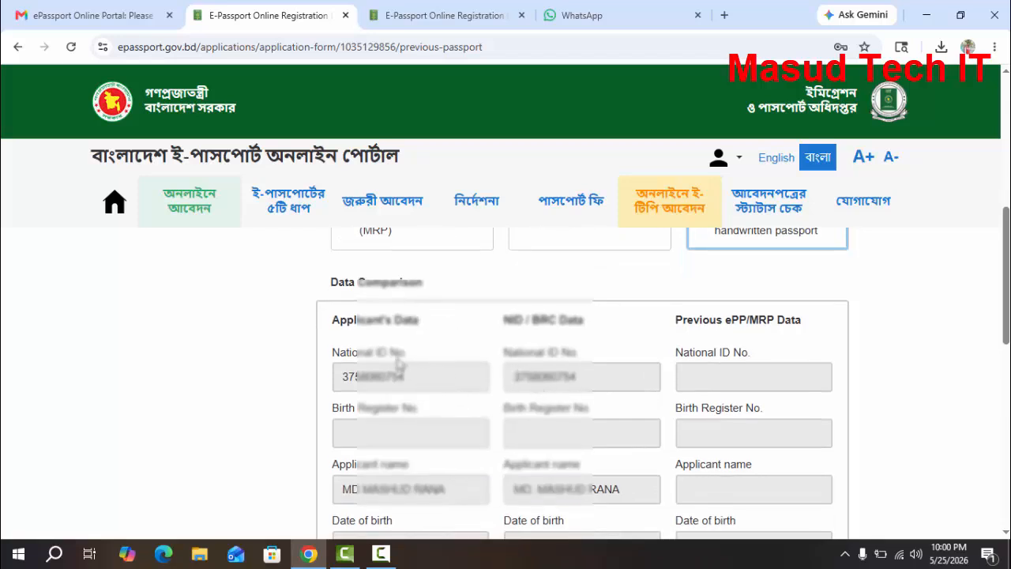
scroll(521, 371, "down", 3)
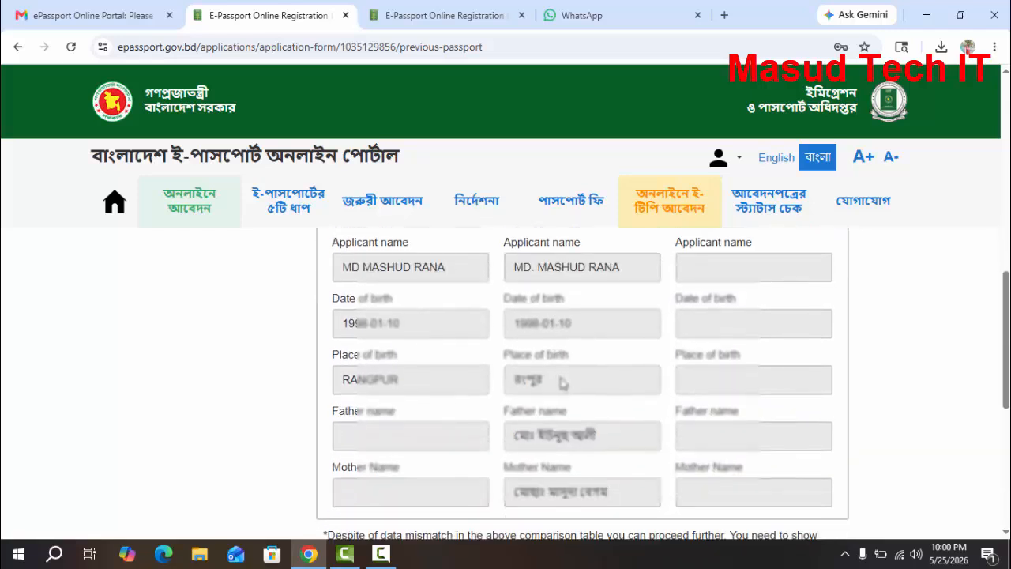
scroll(562, 380, "up", 2)
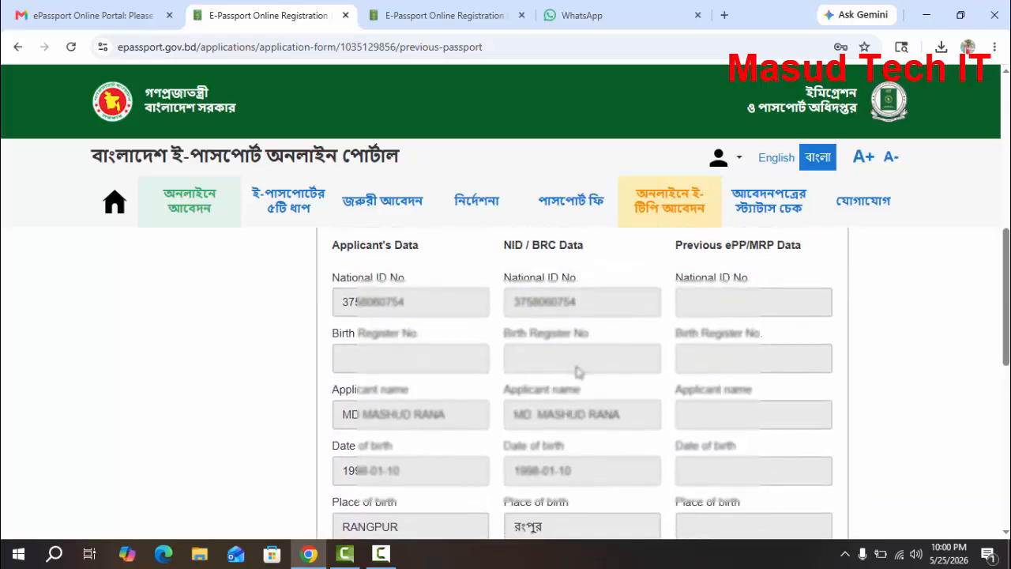
scroll(576, 371, "down", 5)
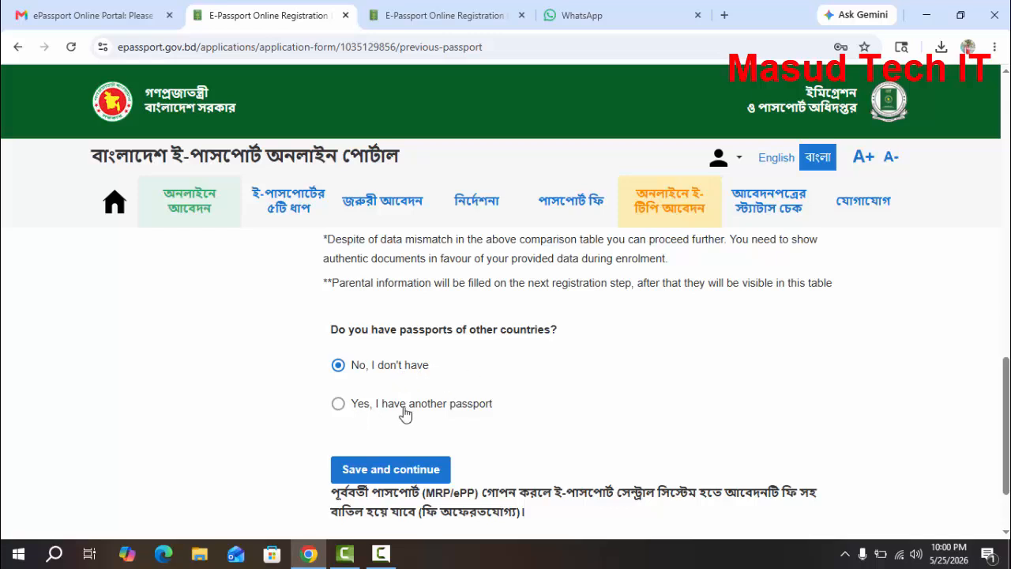
left_click(404, 474)
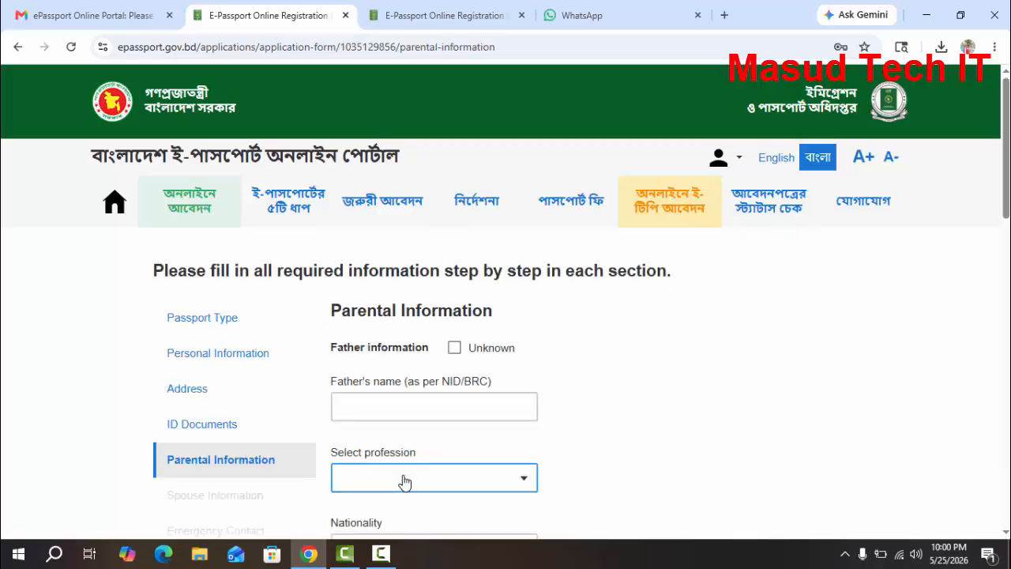
Enter the father's full name and set his profession to FARMER in the parental information
left_click(387, 404)
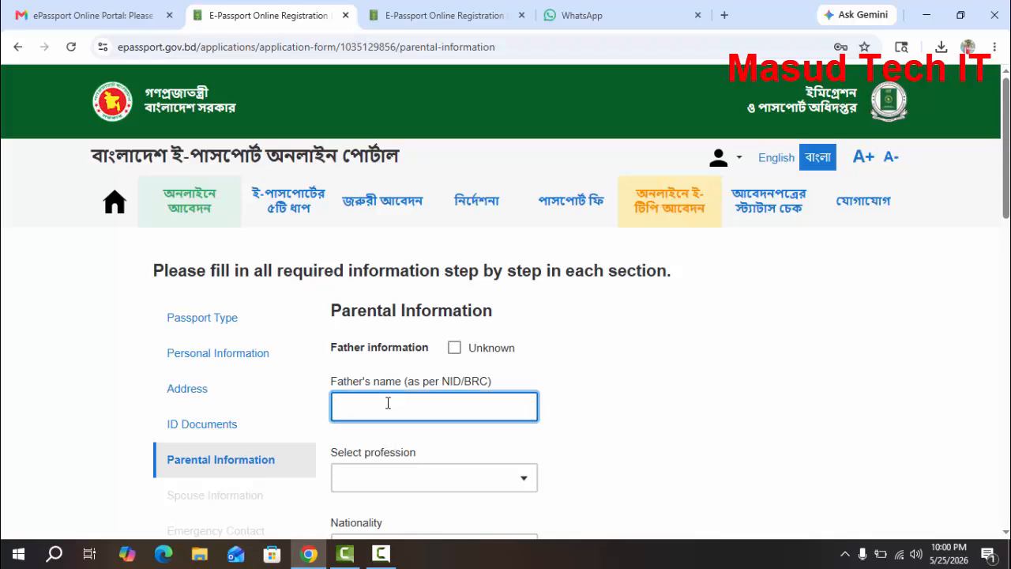
key("Tab")
type("F")
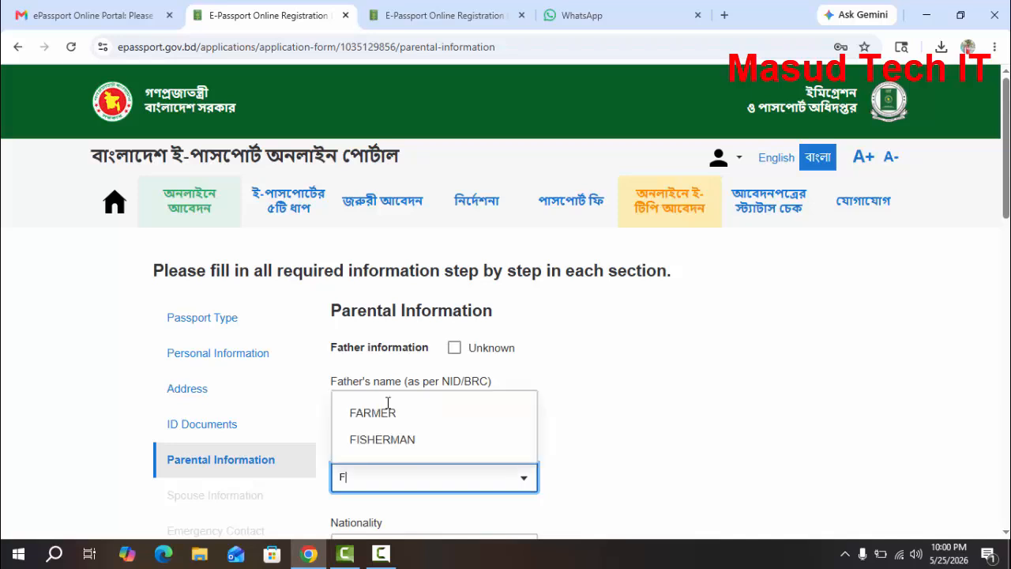
type("AR")
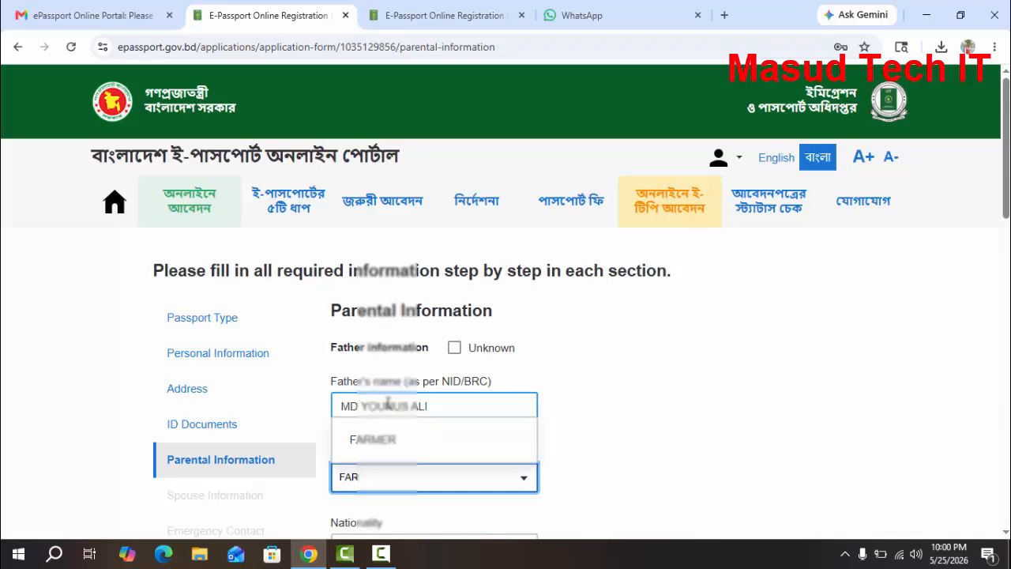
left_click(387, 439)
Set the father's nationality to BANGLADESHI in the parental information
scroll(391, 427, "down", 2)
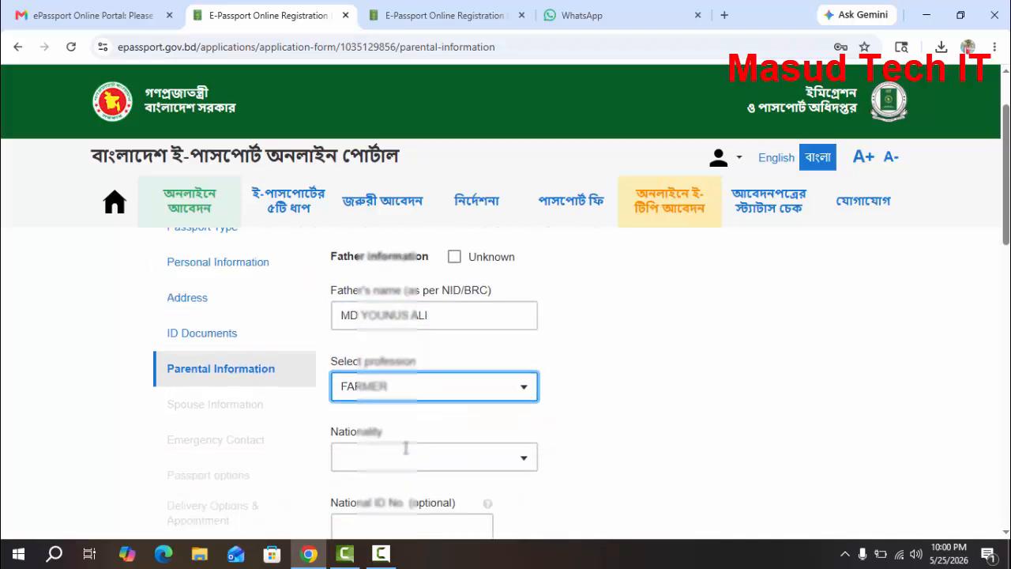
left_click(409, 402)
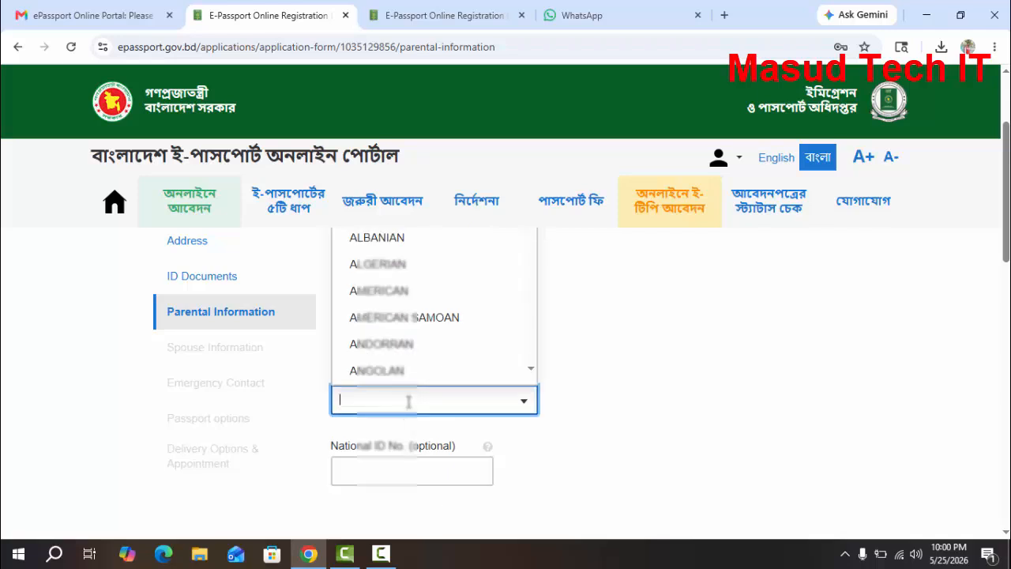
type("BANG")
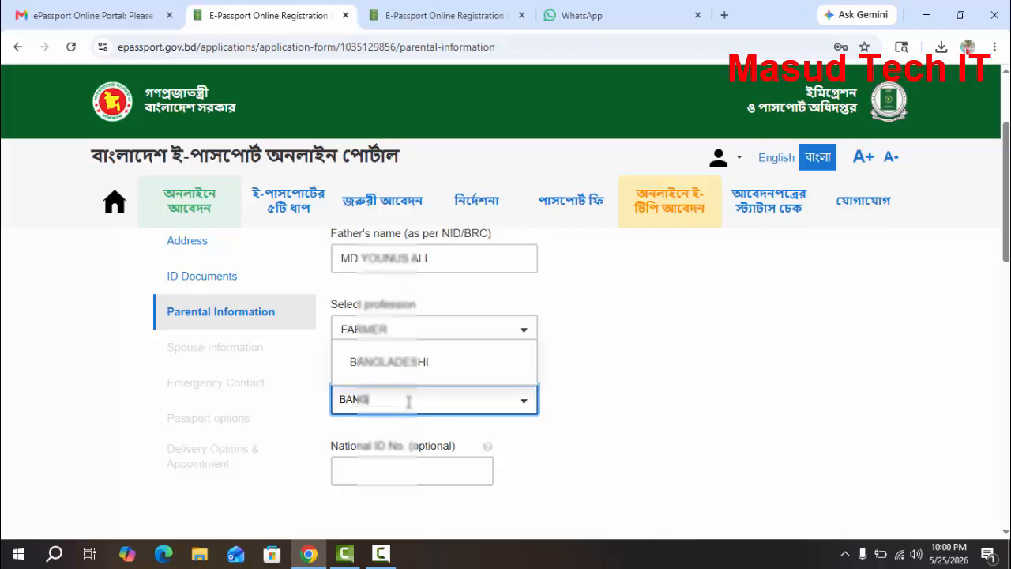
left_click(412, 368)
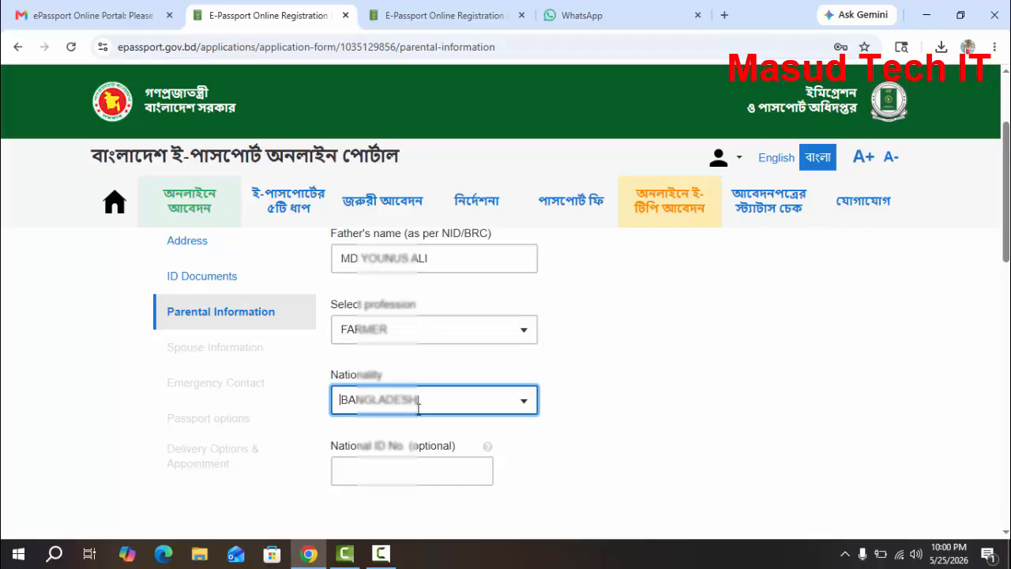
scroll(436, 439, "down", 1)
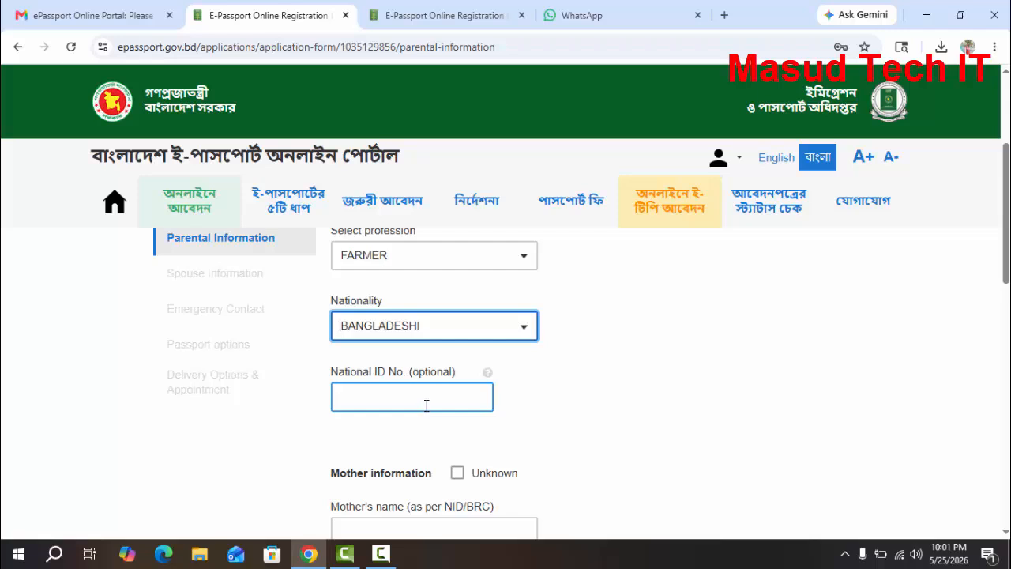
Enter the mother's full name and set her profession to HOUSE WIFE in the parental information
left_click(426, 405)
scroll(431, 427, "down", 2)
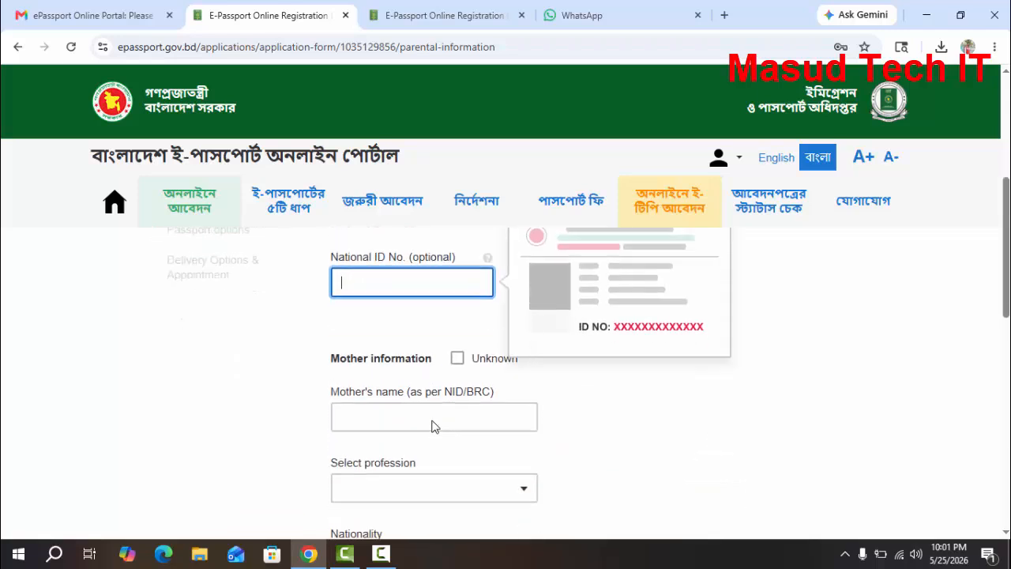
left_click(399, 379)
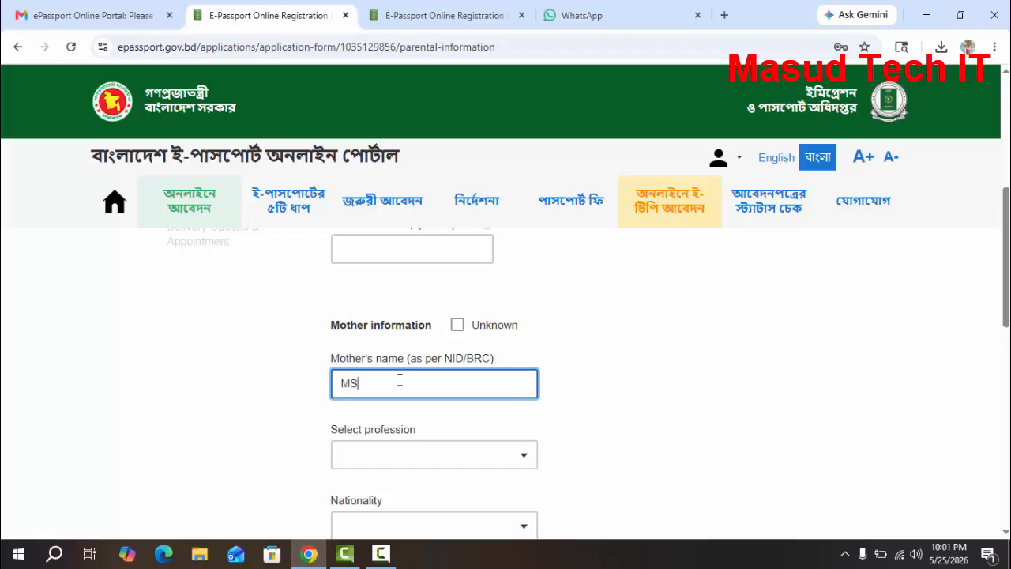
key("Tab")
type("HOUS")
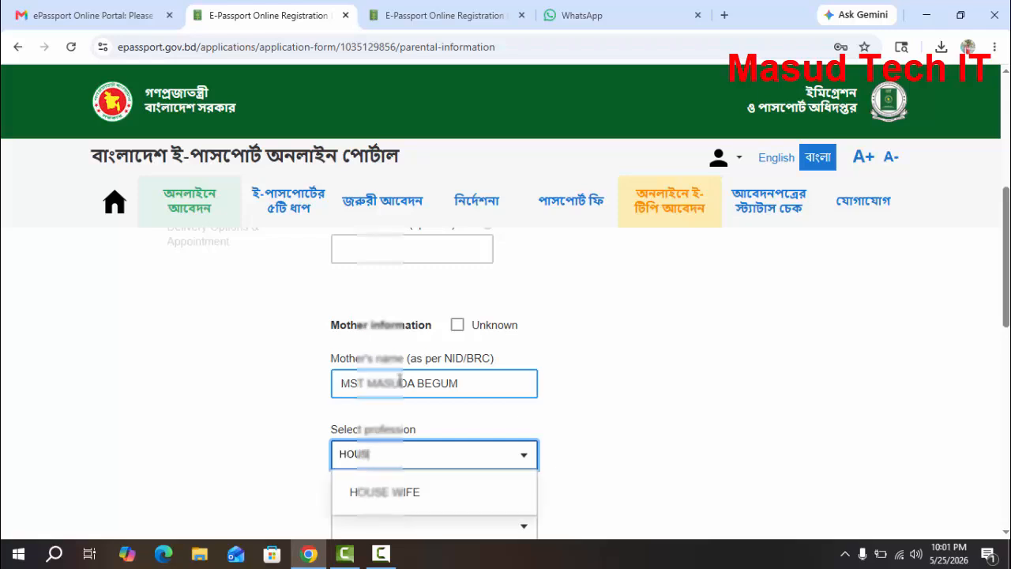
left_click(408, 491)
Set the mother's nationality to BANGLADESHI and save the parental information section
scroll(417, 469, "down", 2)
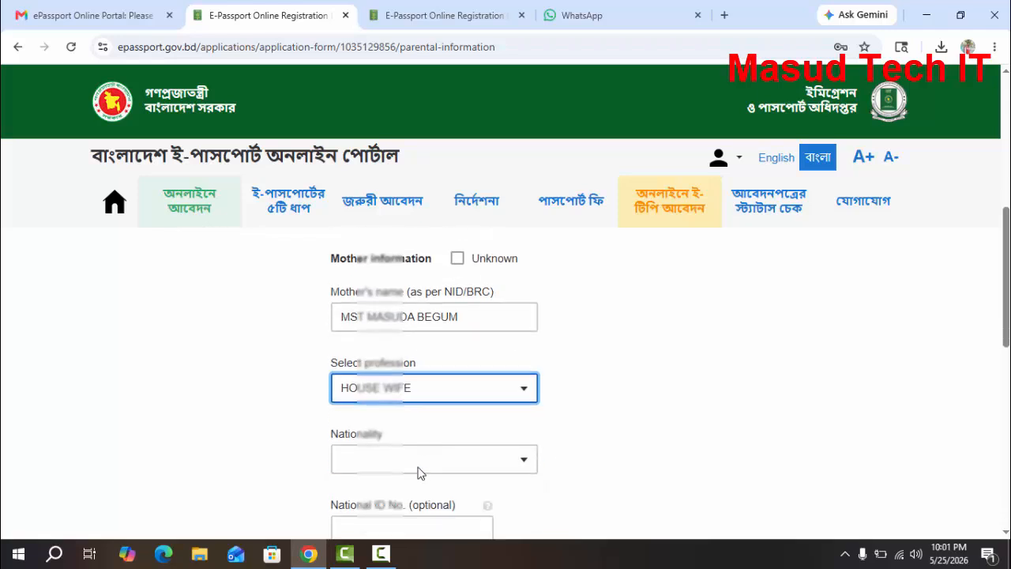
left_click(489, 386)
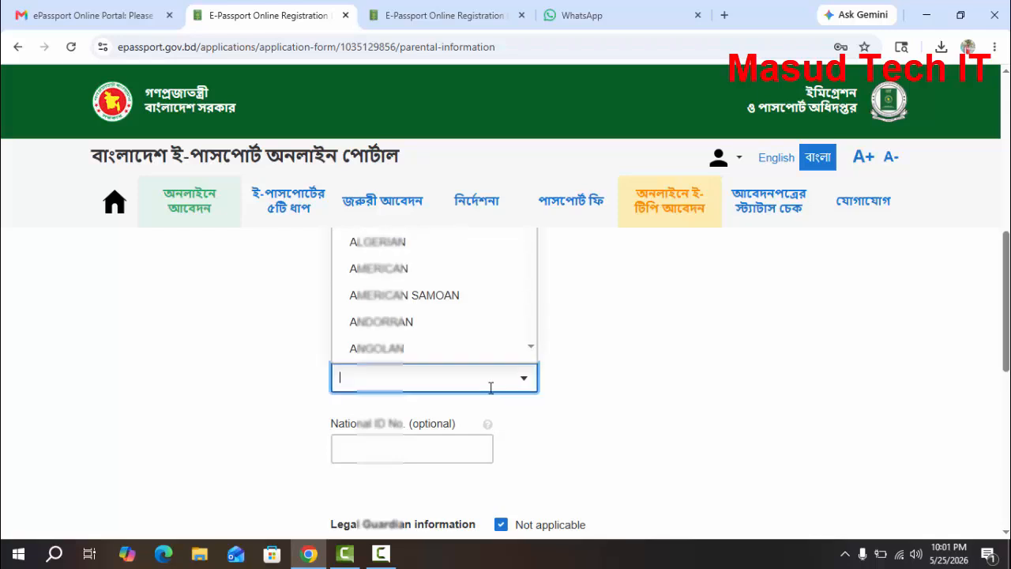
type("BANG")
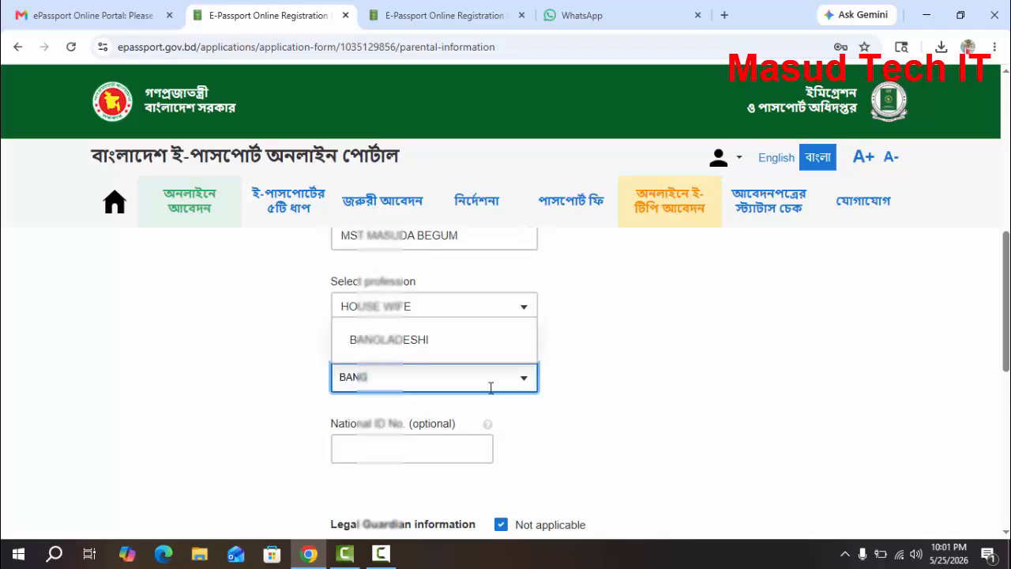
left_click(420, 342)
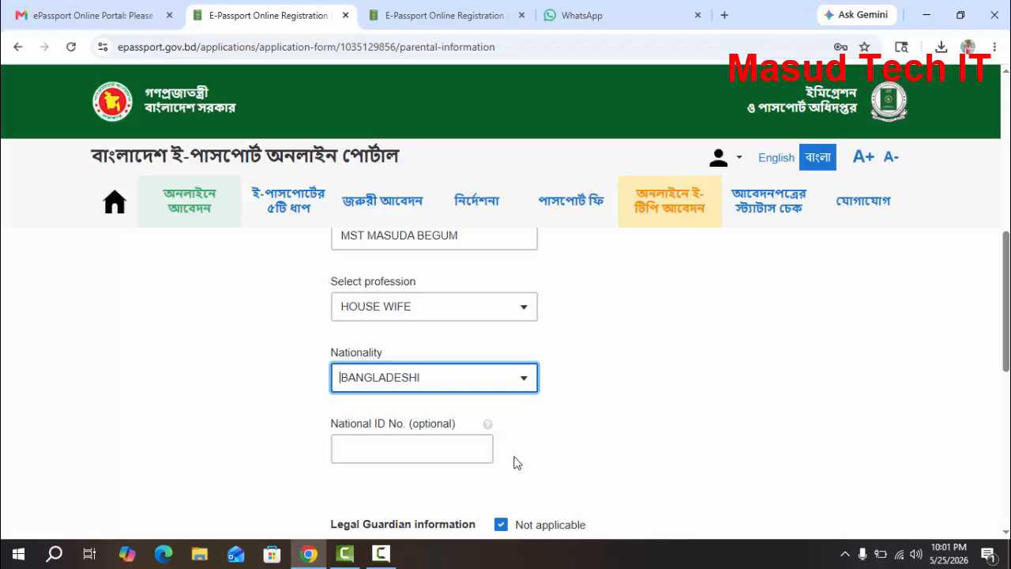
scroll(474, 454, "down", 7)
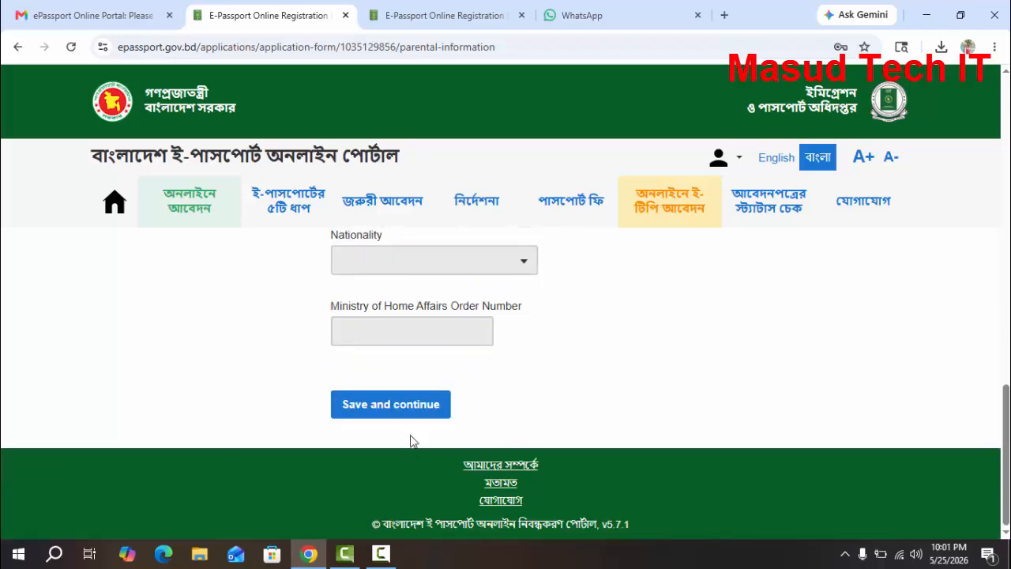
left_click(409, 421)
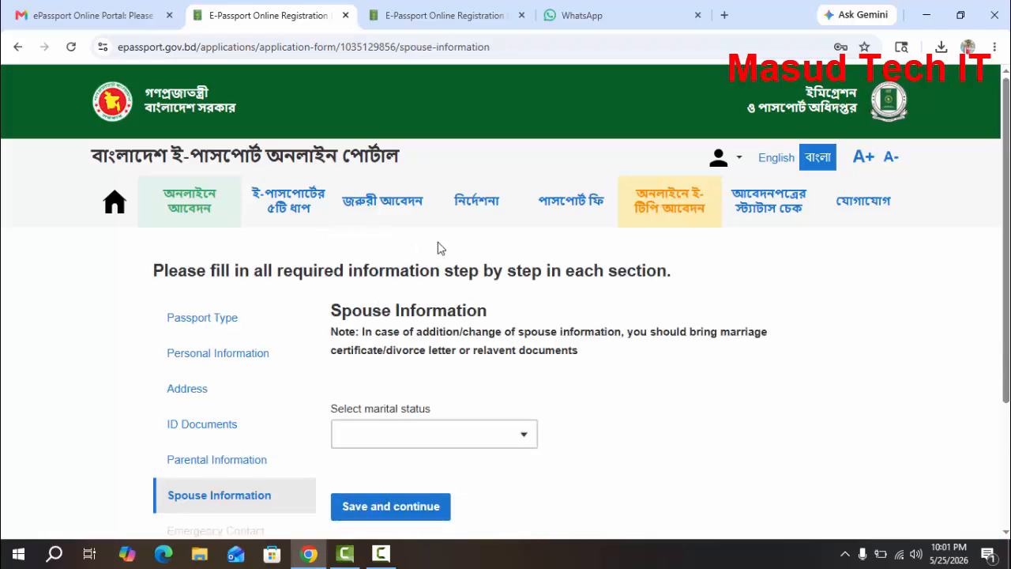
Set the applicant's marital status to SINGLE and save the spouse information section
left_click(470, 434)
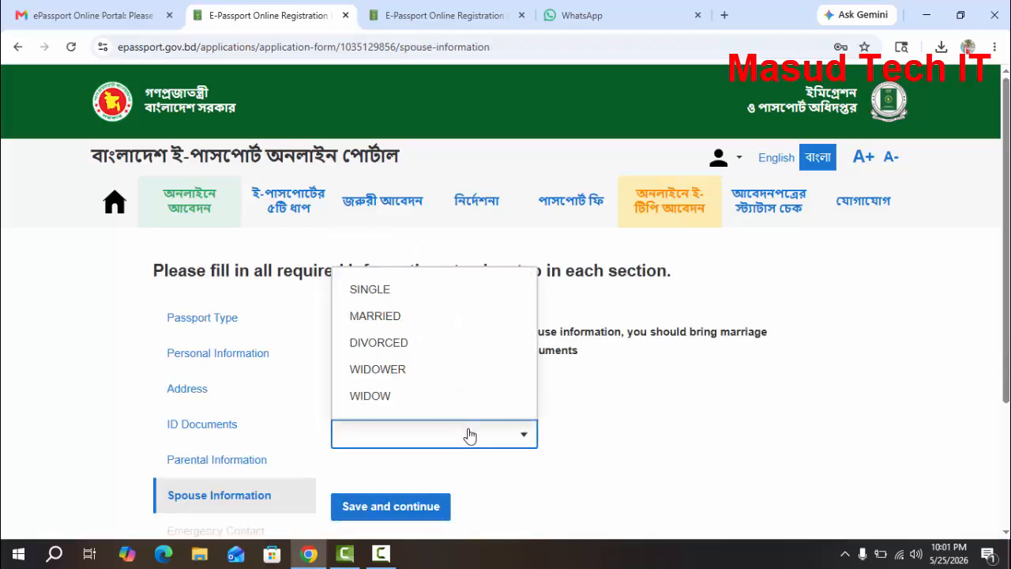
left_click(373, 294)
scroll(371, 308, "down", 2)
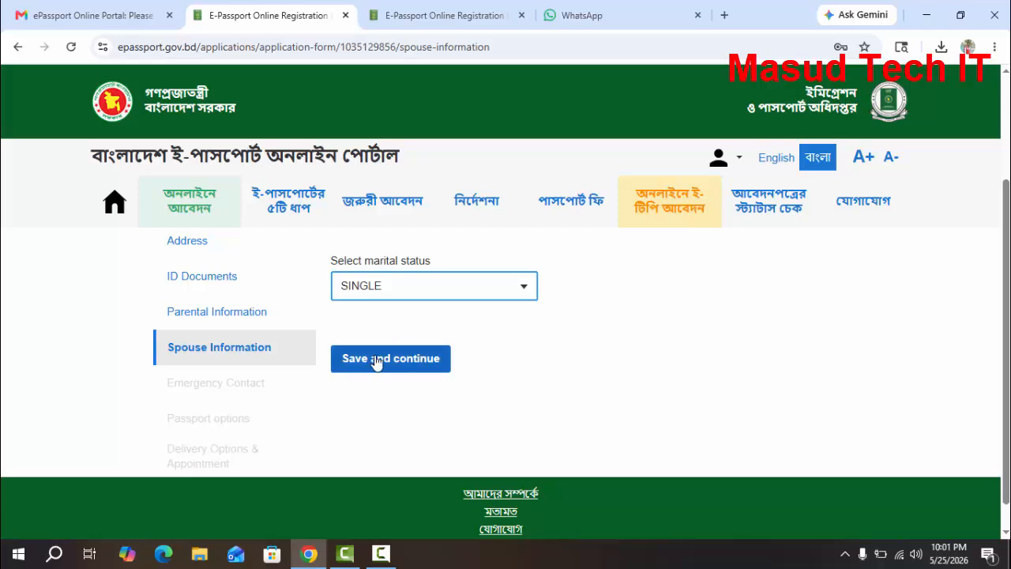
left_click(377, 361)
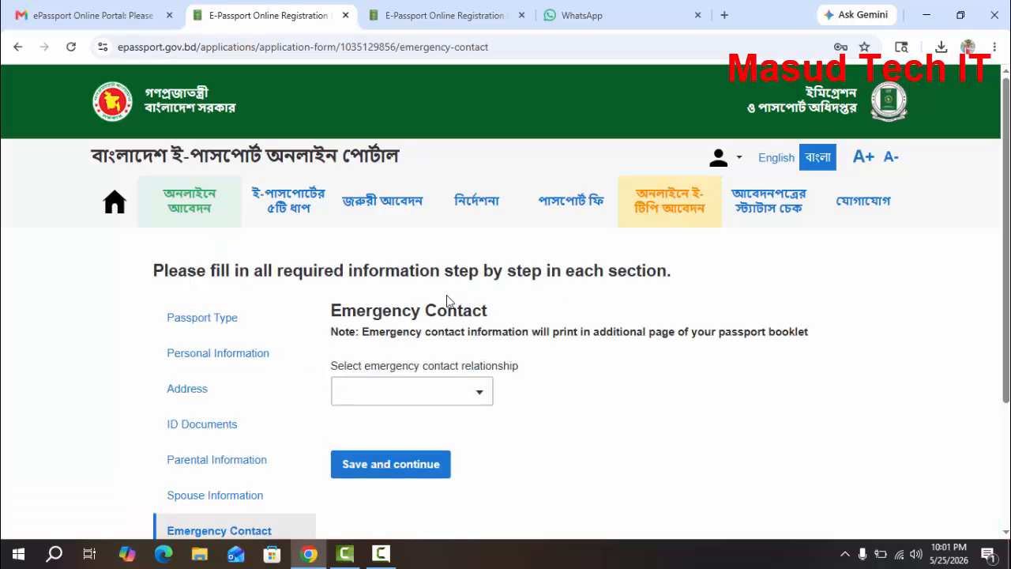
Set the emergency contact relationship to FATHER
left_click(470, 394)
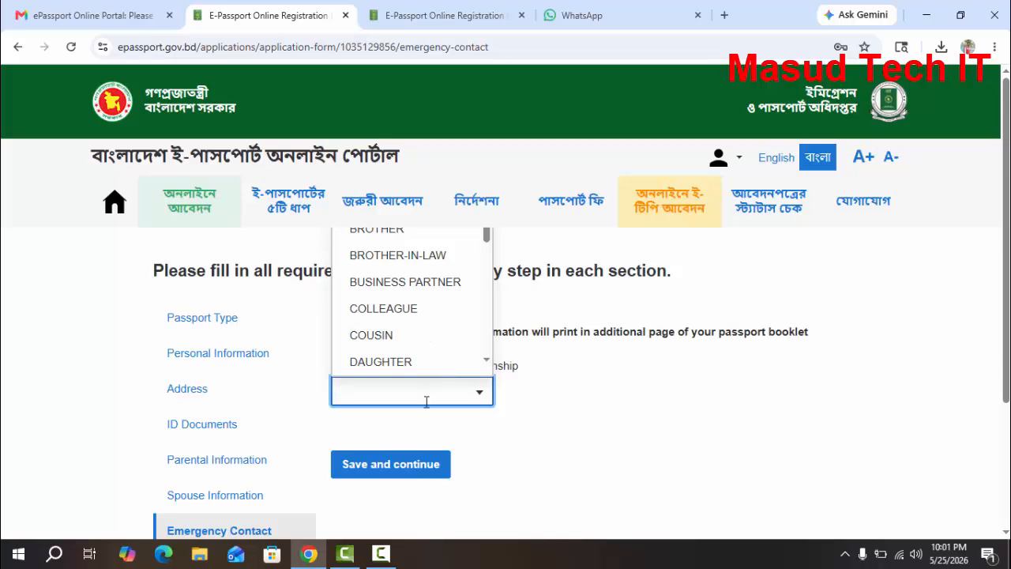
type("FA")
left_click(369, 325)
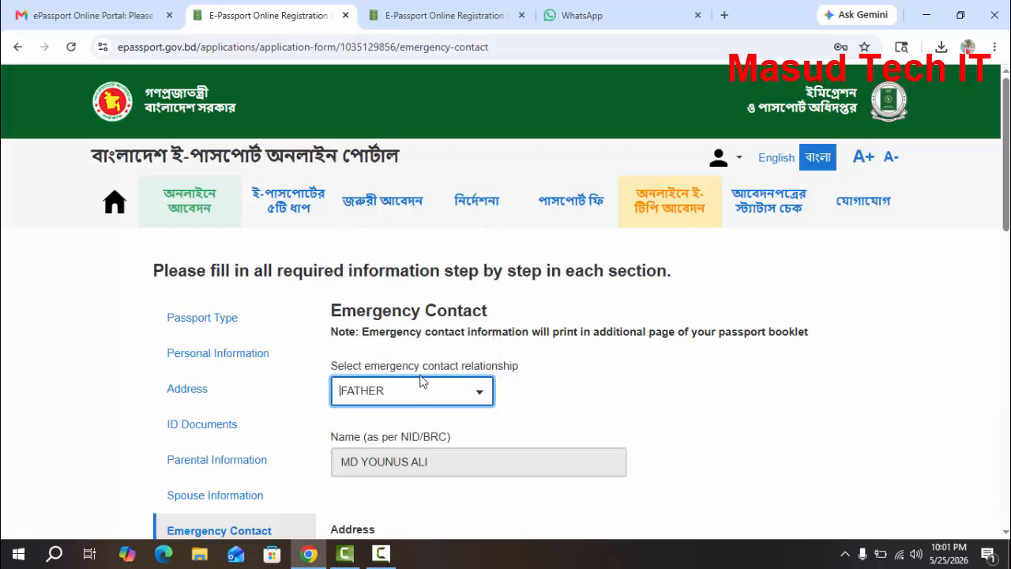
Select the district and enter the village in the emergency contact's address
scroll(421, 381, "down", 4)
left_click(422, 367)
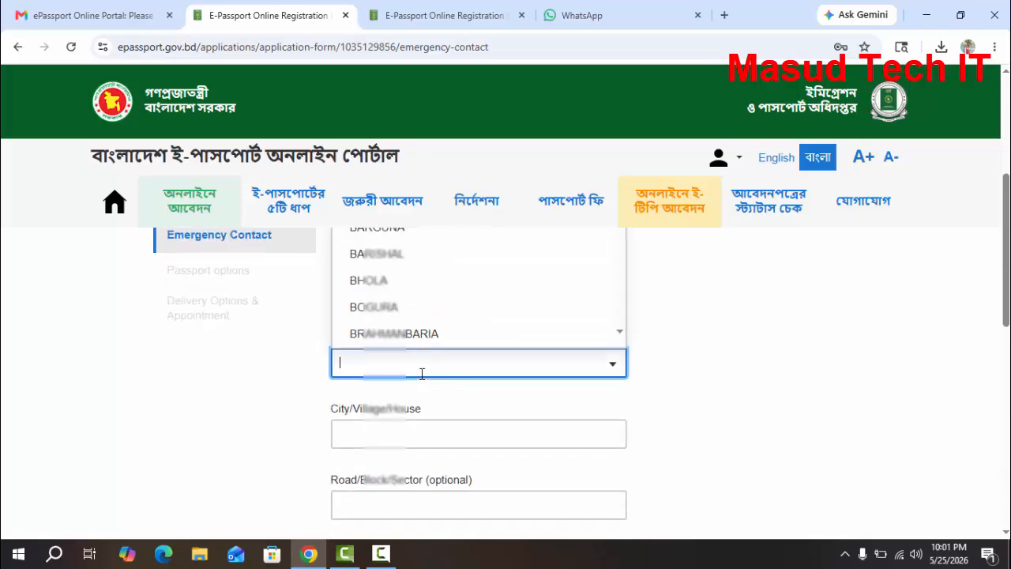
type("RAN")
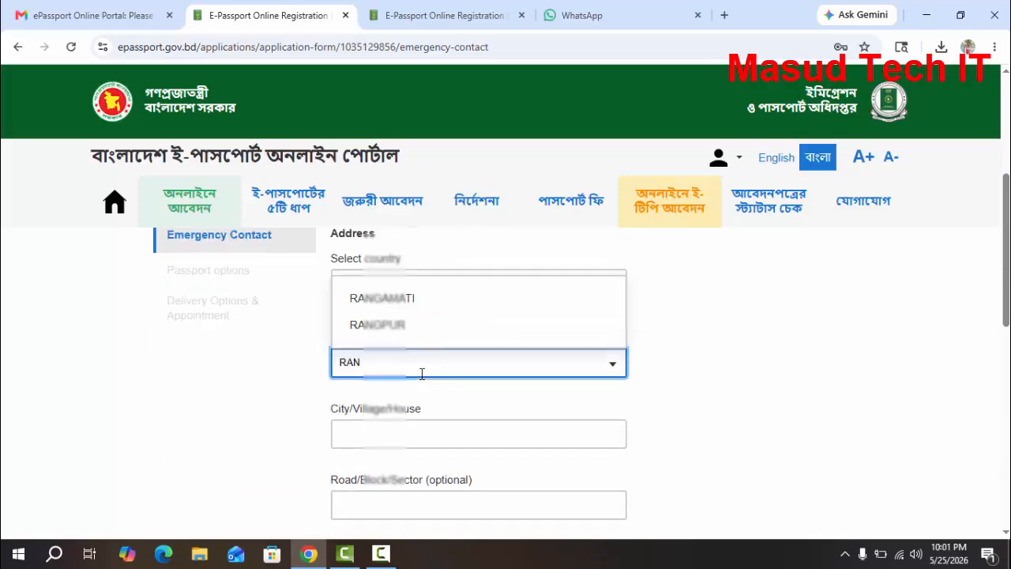
left_click(393, 326)
scroll(400, 348, "down", 2)
left_click(396, 284)
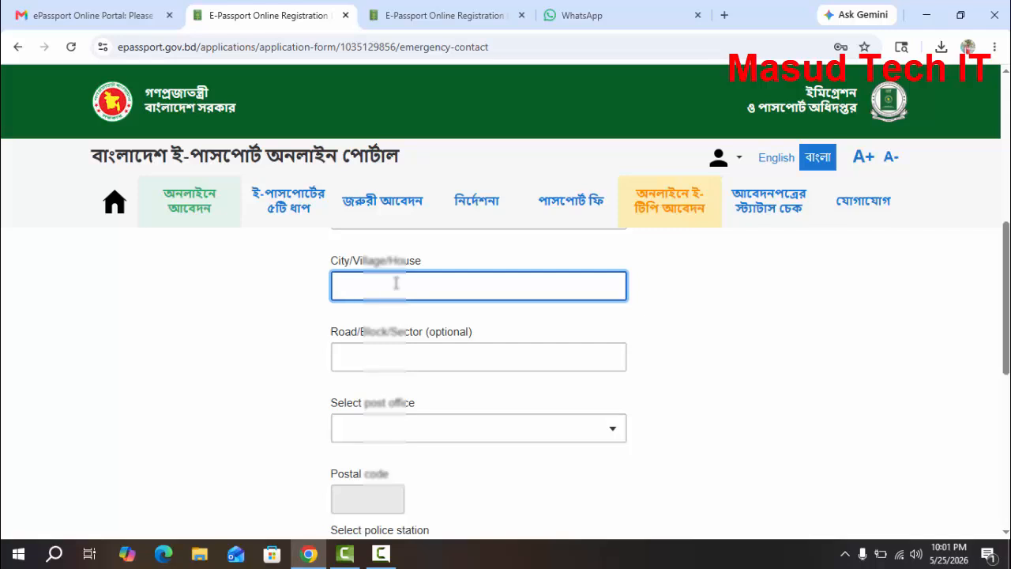
type("BENUGHAT")
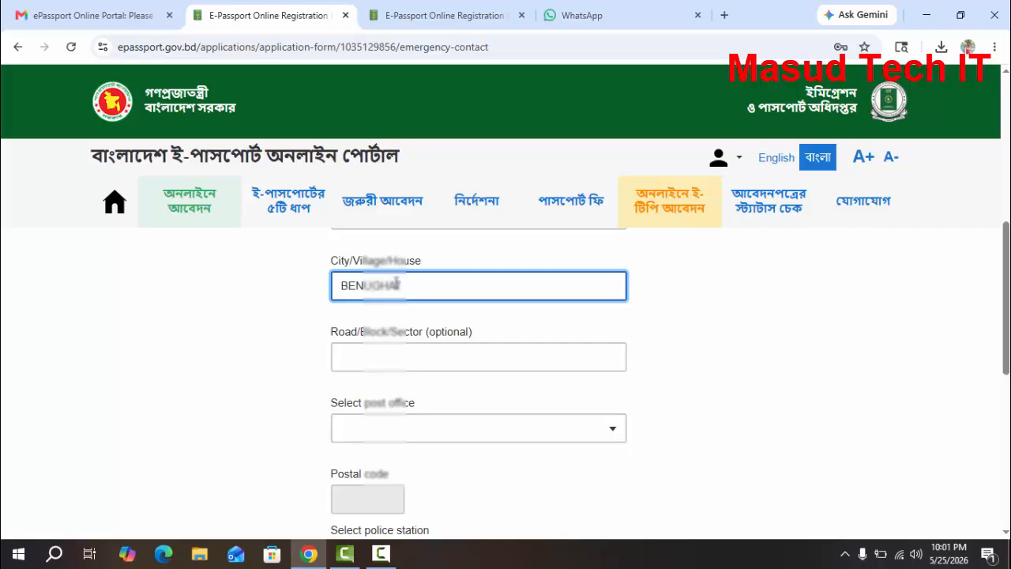
Select the post office and the police station for the emergency contact's address
scroll(400, 319, "down", 1)
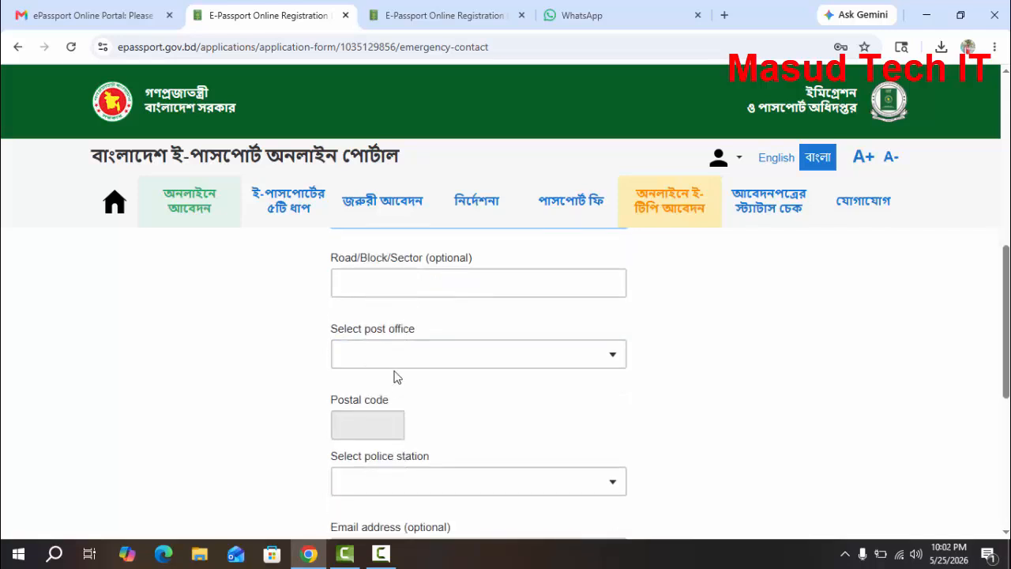
left_click(410, 348)
type("MOY")
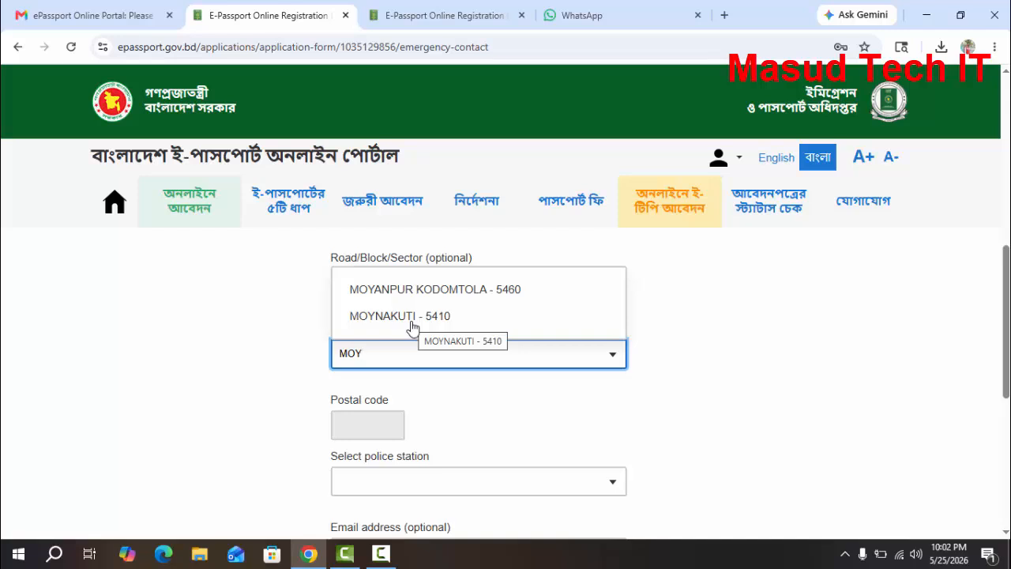
left_click(412, 325)
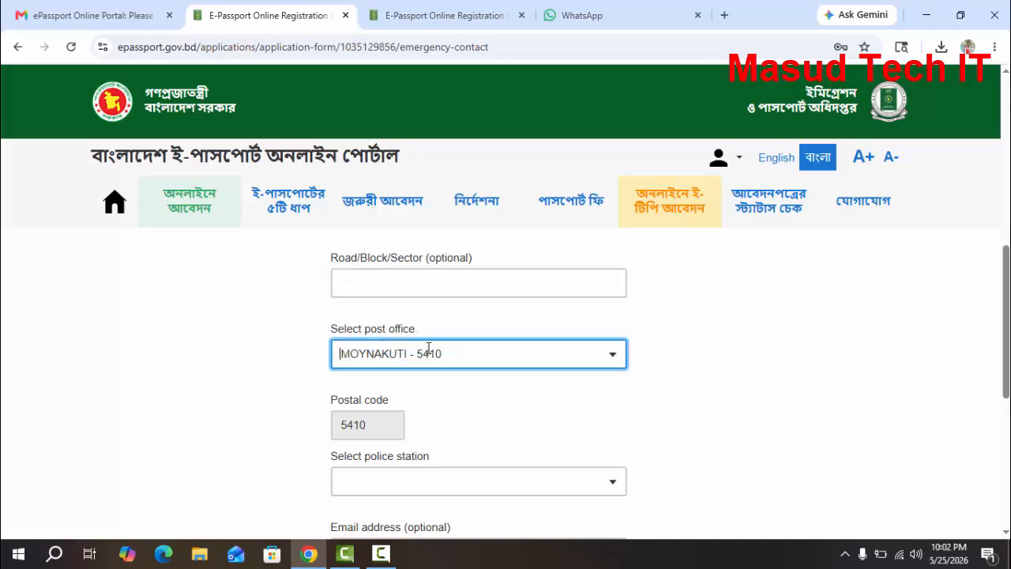
scroll(442, 375, "down", 1)
left_click(437, 399)
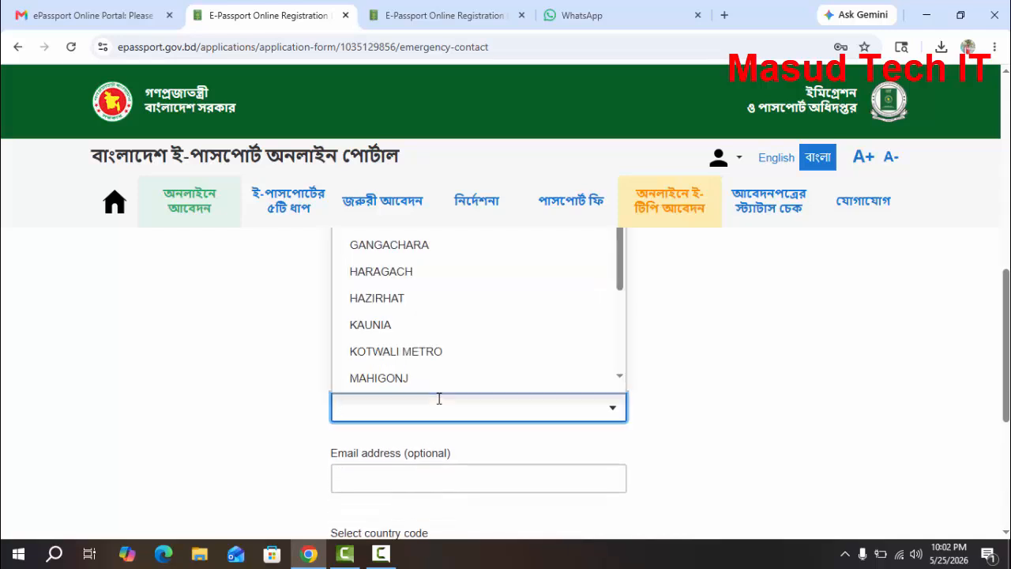
left_click(396, 351)
scroll(442, 395, "down", 2)
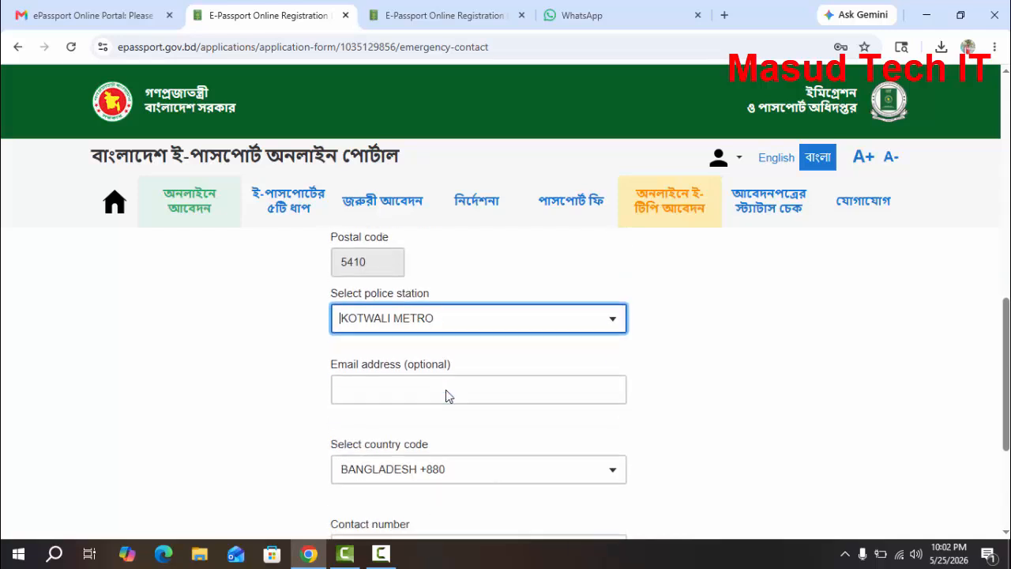
Enter the emergency contact's phone number under the BANGLADESH +880 country code and save the emergency contact section
scroll(431, 397, "down", 1)
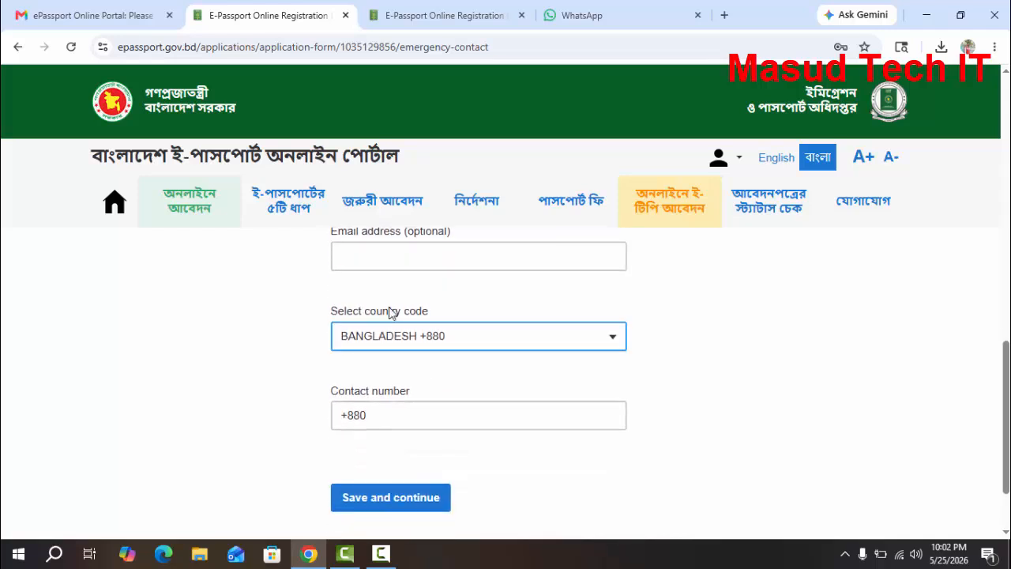
left_click(395, 413)
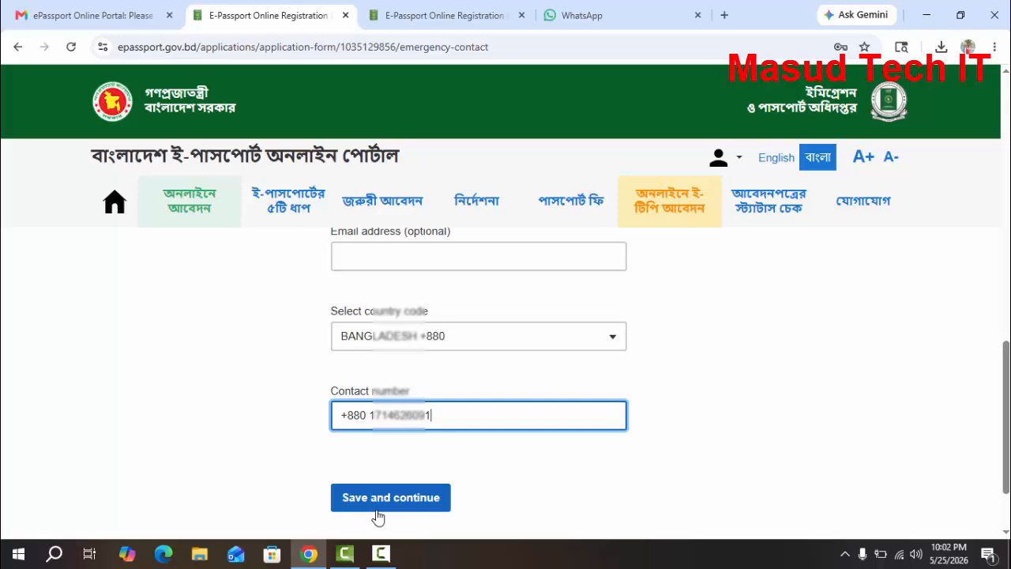
left_click(377, 511)
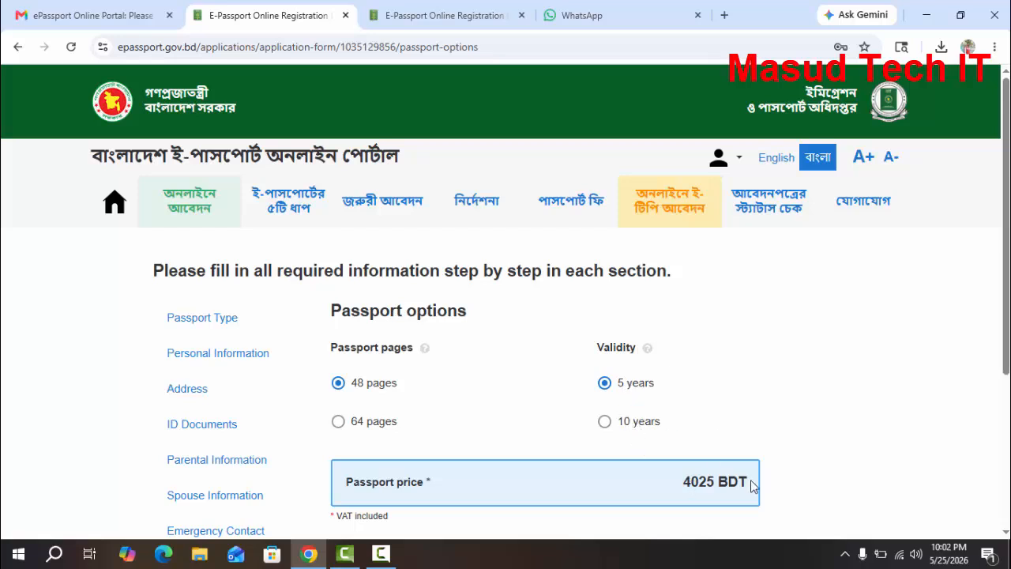
Try 10 years of validity in the passport options to check its price
left_click(640, 422)
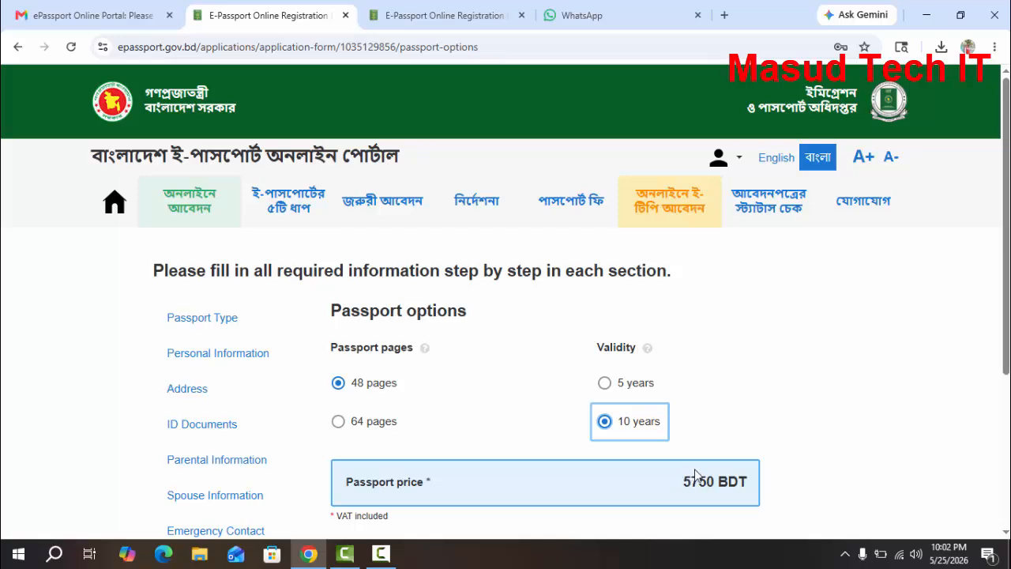
scroll(671, 443, "down", 2)
scroll(643, 413, "up", 2)
Set the validity of the 48-page passport to 5 years and save the passport options
left_click(627, 383)
scroll(609, 442, "down", 1)
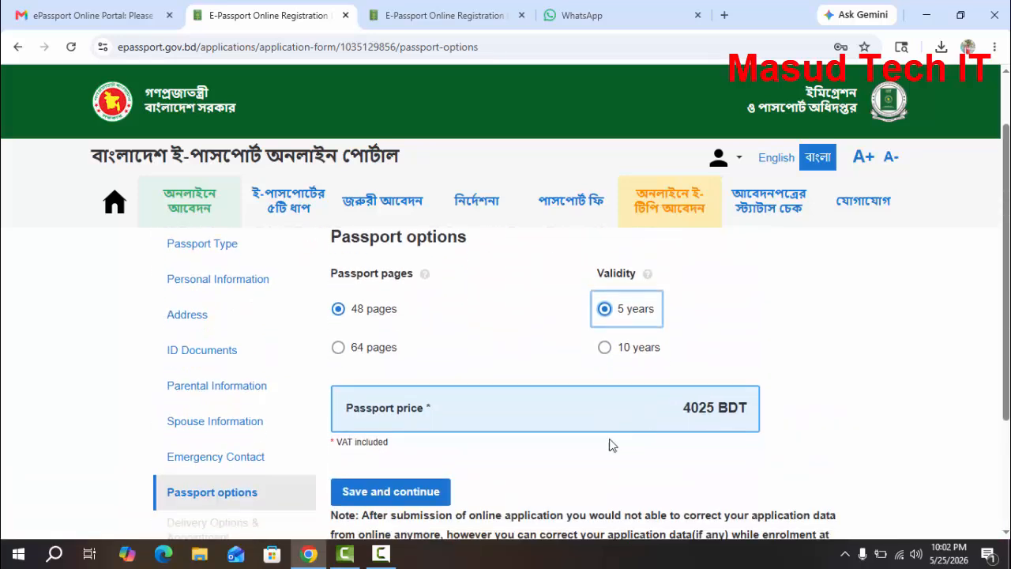
left_click(429, 491)
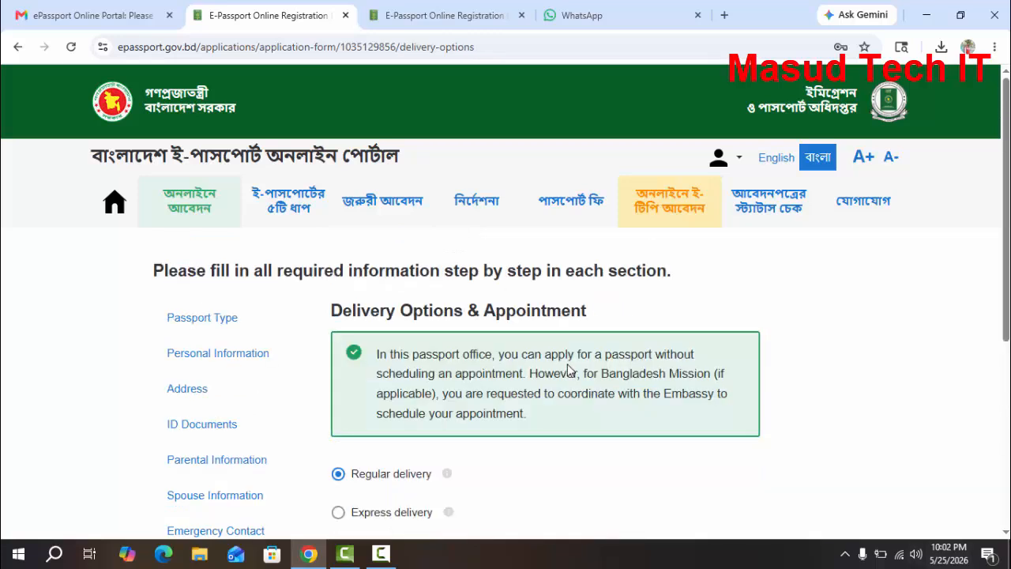
Try Express delivery in the delivery options to check its price
scroll(490, 351, "down", 2)
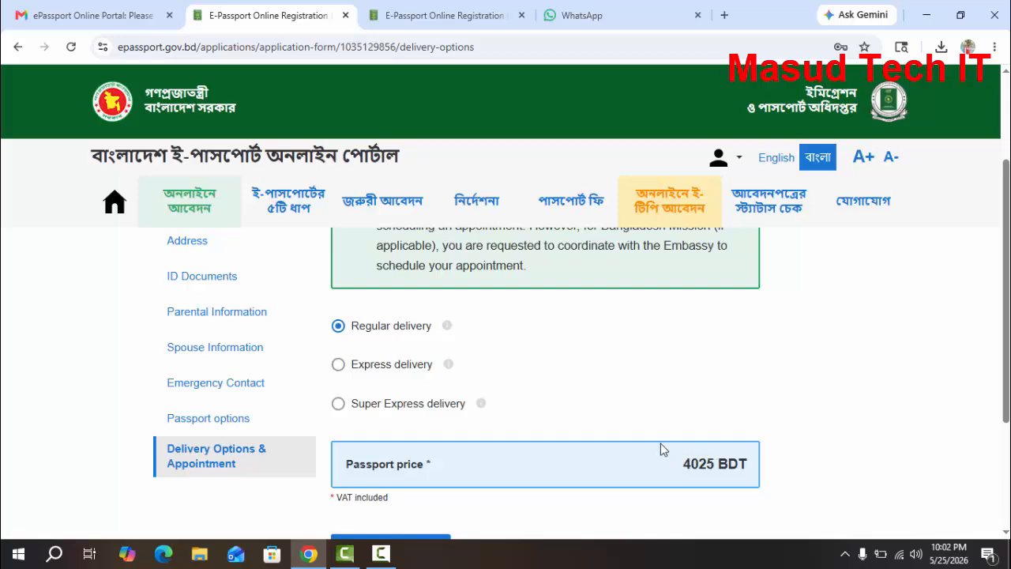
left_click(382, 368)
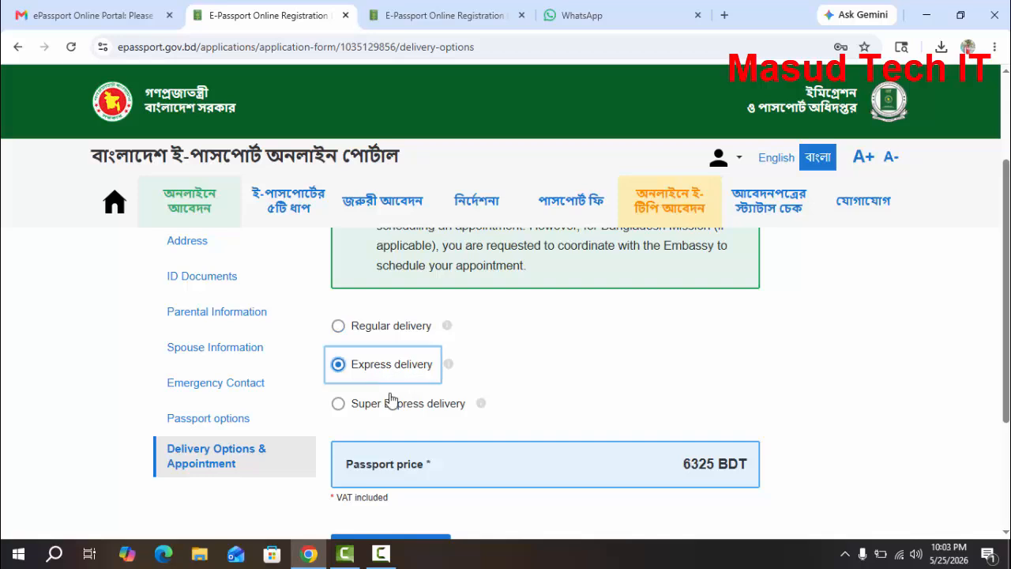
scroll(575, 433, "down", 1)
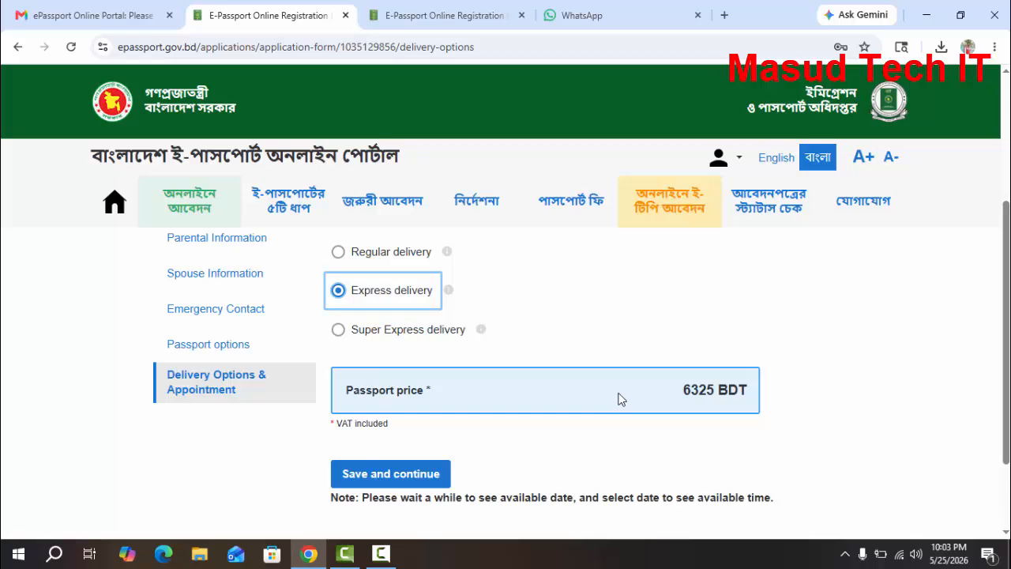
Choose Regular delivery and save the delivery options and appointment section
key("Up")
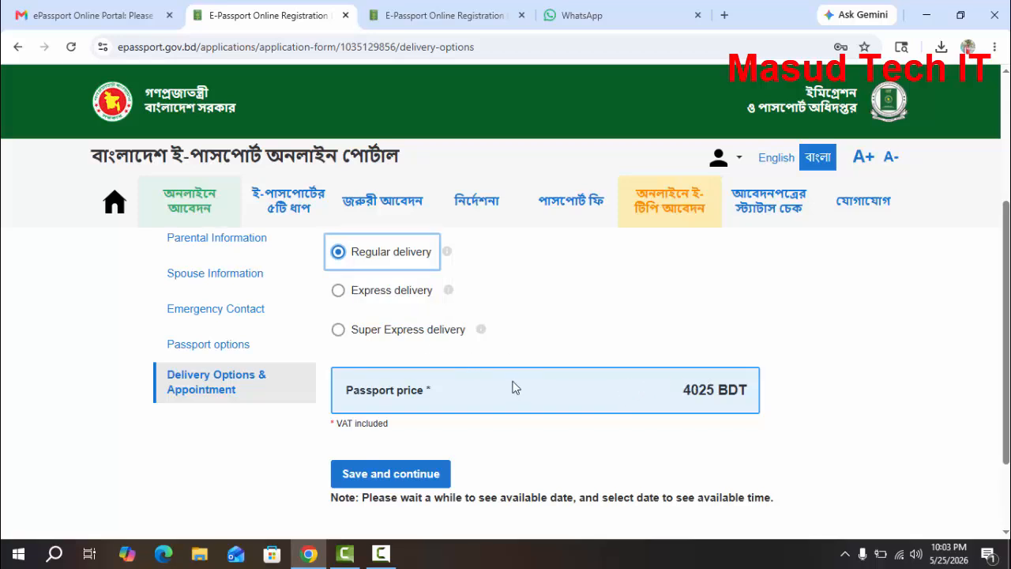
left_click(408, 477)
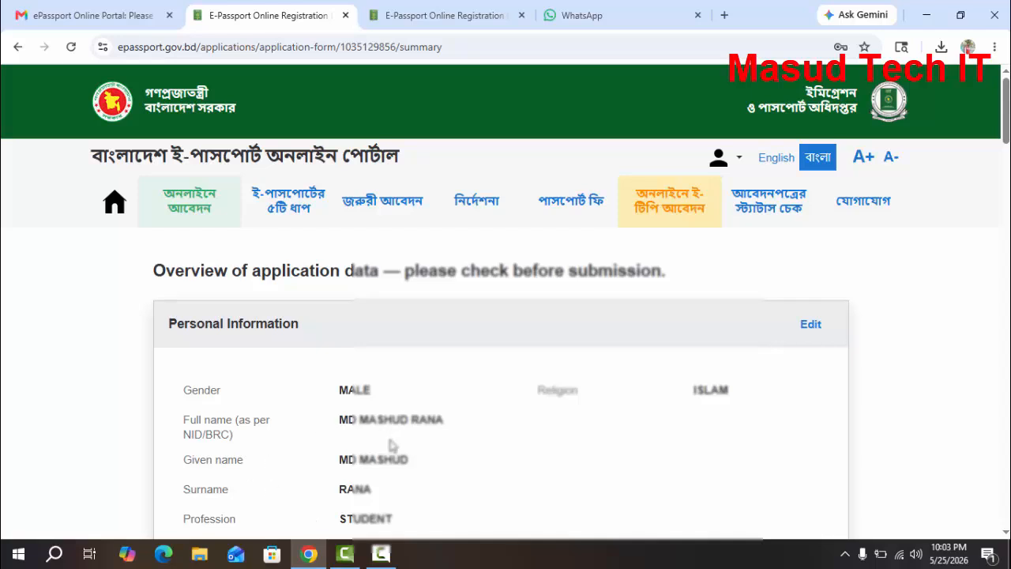
Check the personal information, birth data and citizenship details in the overview of application data
scroll(392, 446, "down", 1)
scroll(393, 439, "down", 1)
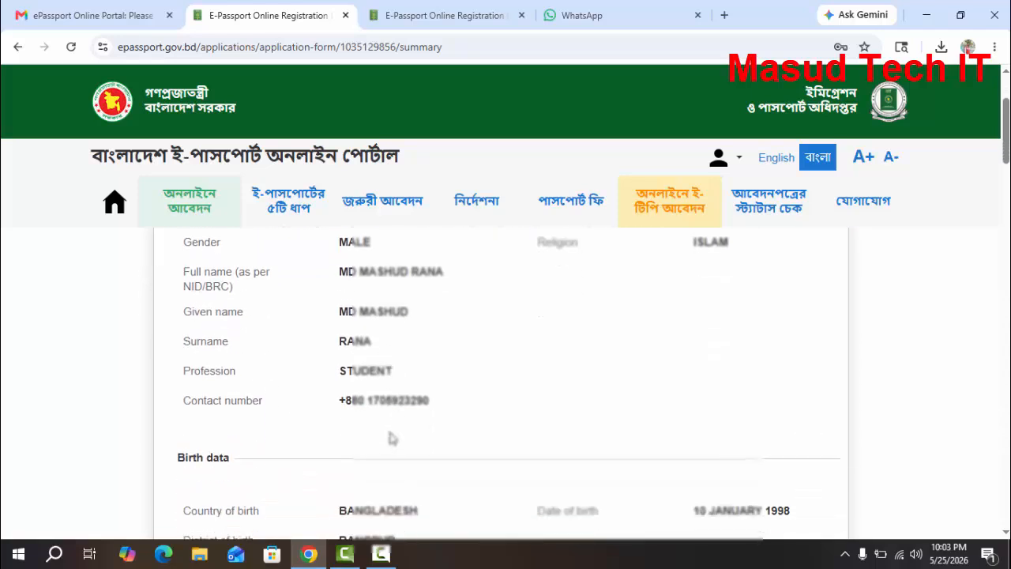
scroll(391, 437, "down", 1)
scroll(392, 430, "down", 1)
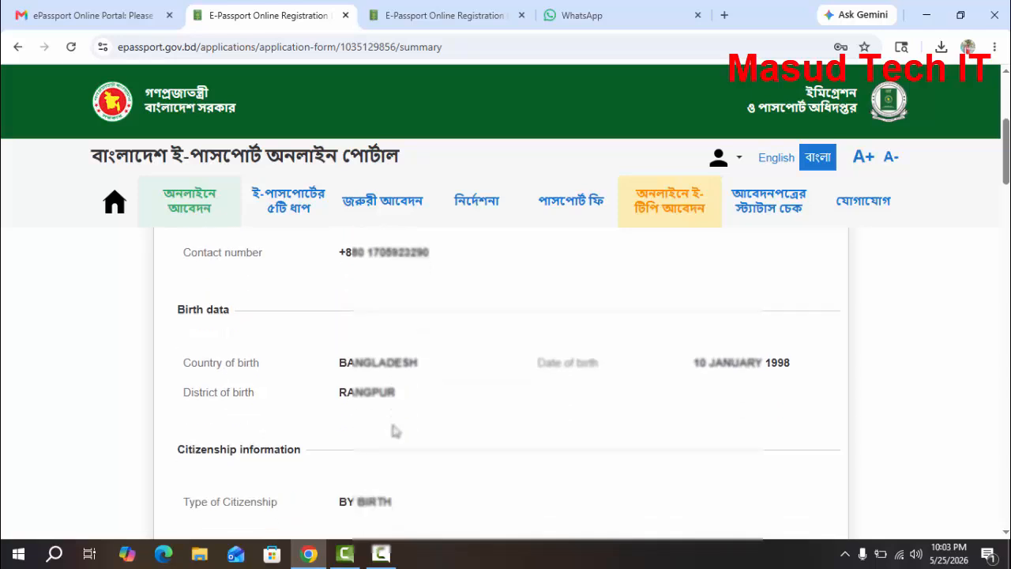
scroll(415, 365, "down", 1)
scroll(419, 390, "up", 4)
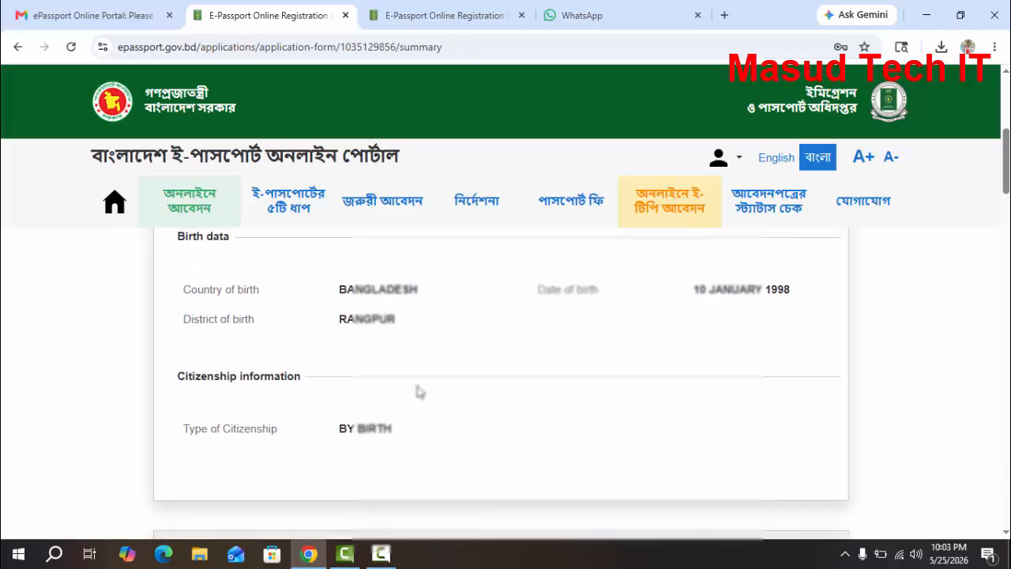
scroll(527, 377, "up", 1)
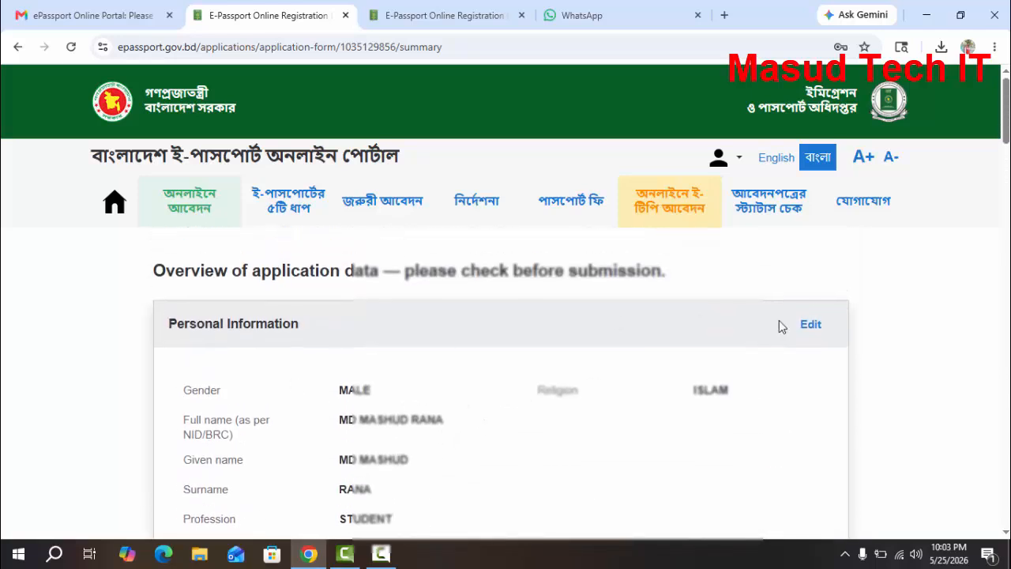
Review the address, ID documents, parental information, emergency contact, passport options and delivery sections of the application overview
scroll(822, 338, "down", 2)
scroll(822, 339, "down", 5)
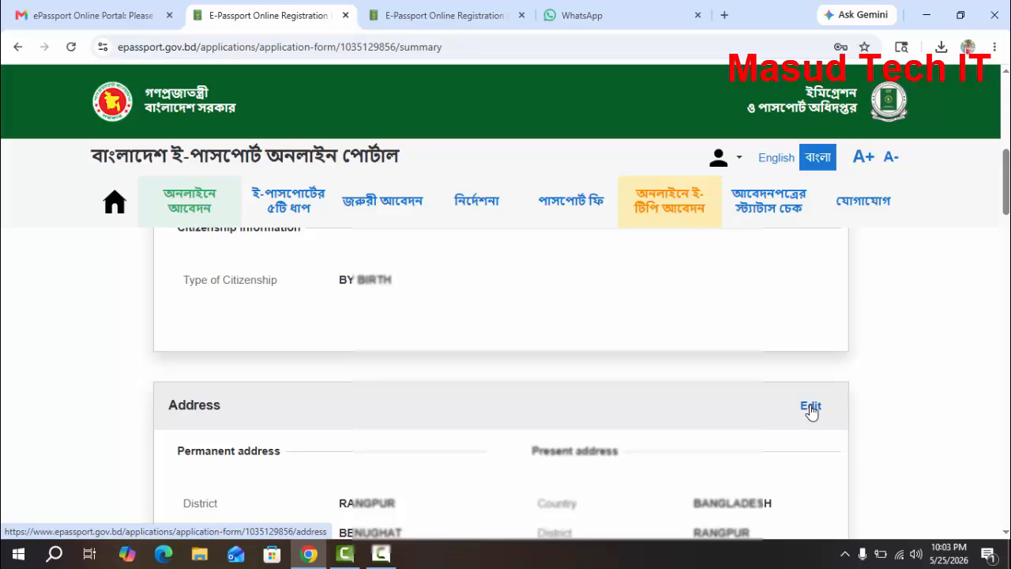
scroll(605, 427, "down", 3)
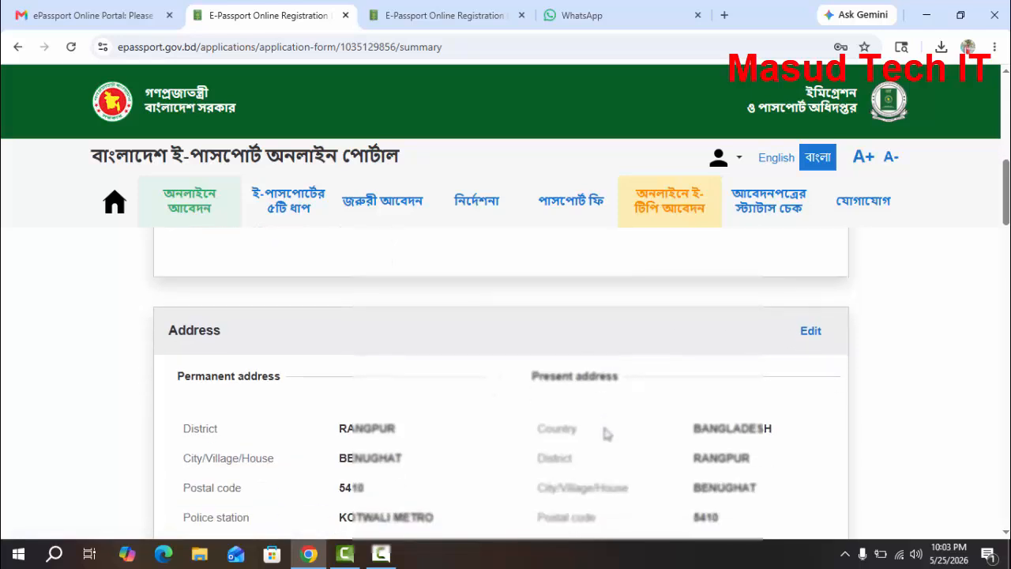
scroll(605, 427, "down", 6)
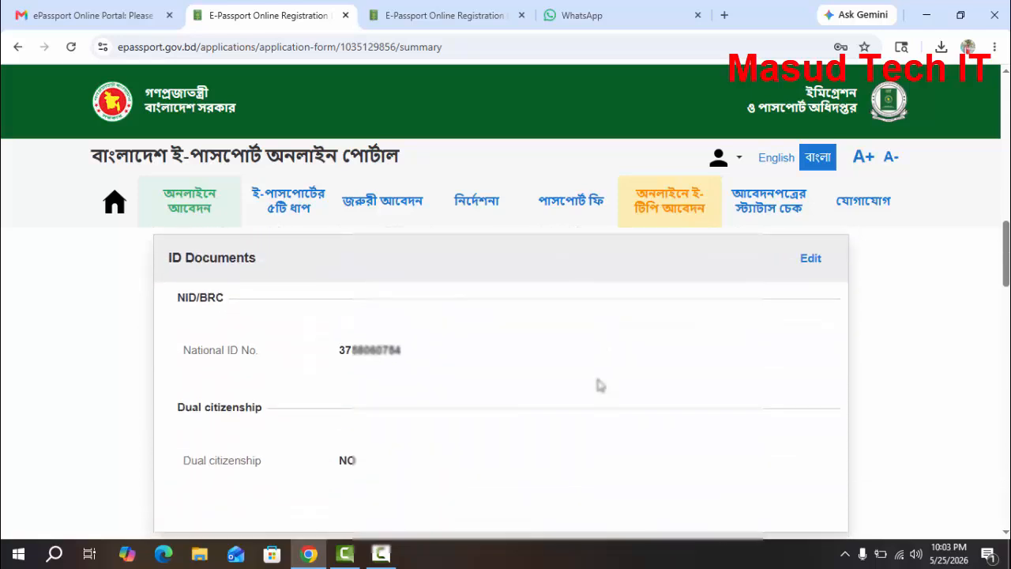
scroll(599, 385, "down", 6)
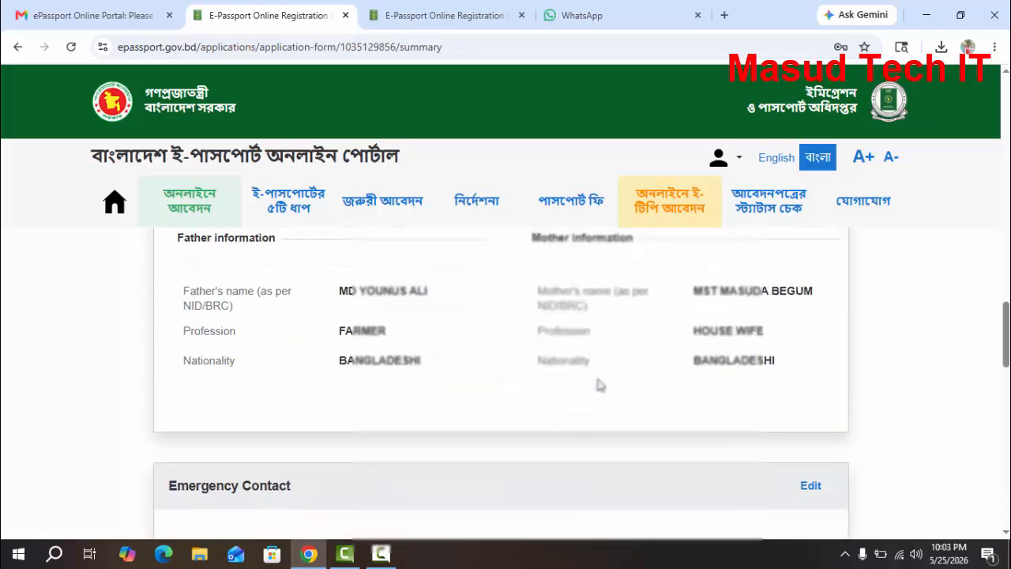
scroll(599, 385, "down", 6)
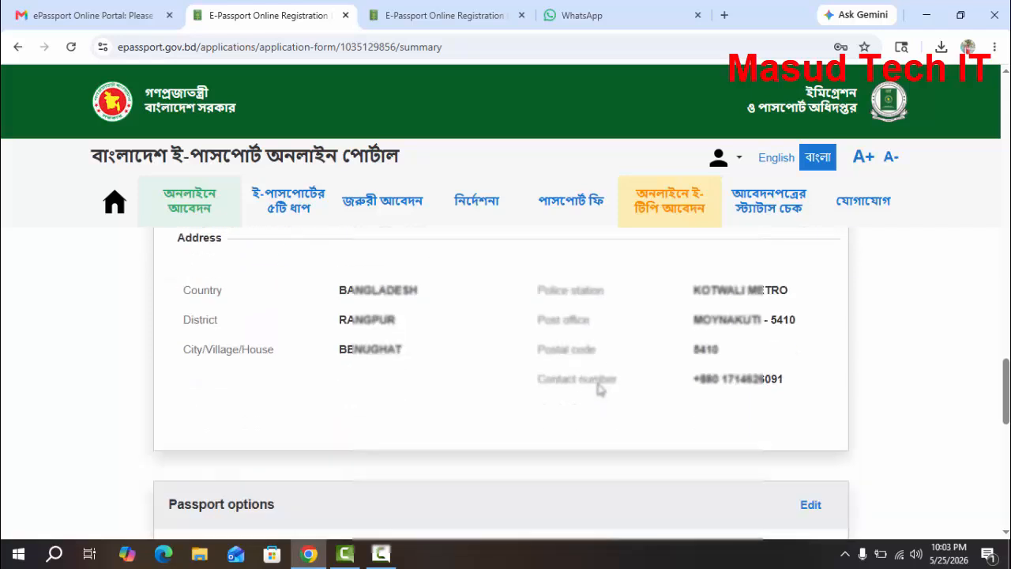
scroll(600, 388, "down", 4)
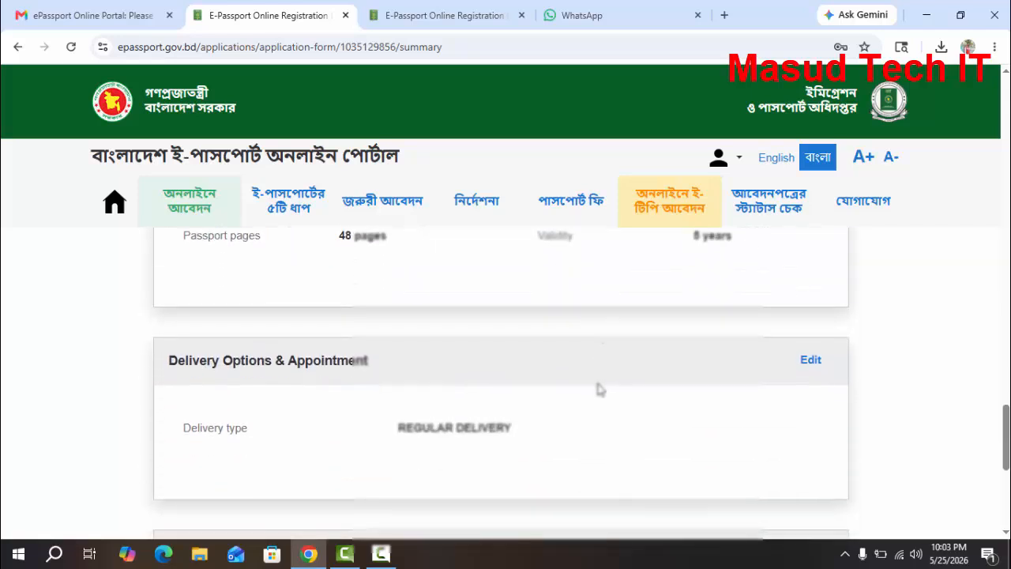
Accept the declaration of consent and confirm the correctness of the application data to proceed to payment
scroll(600, 389, "down", 2)
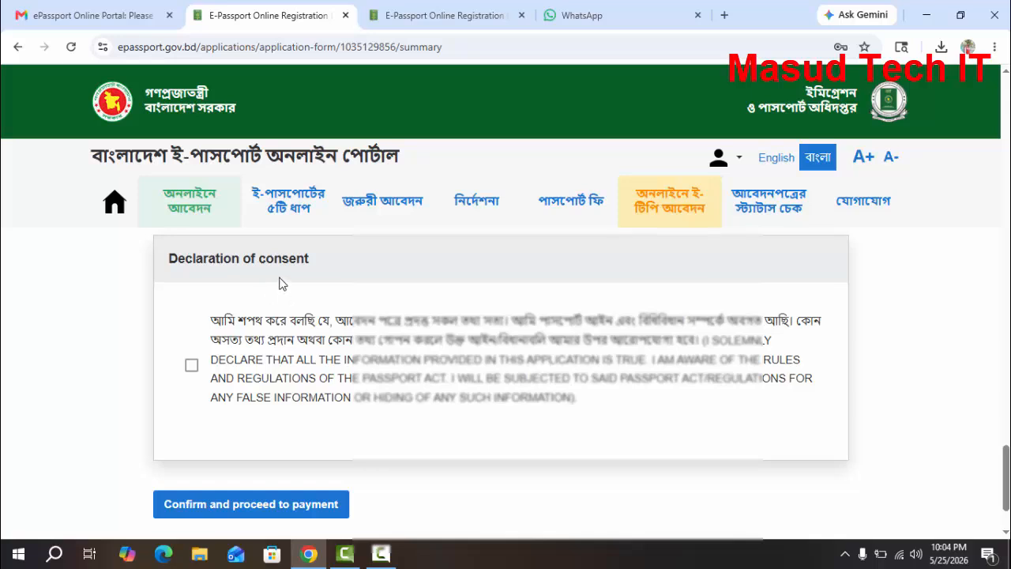
left_click(193, 367)
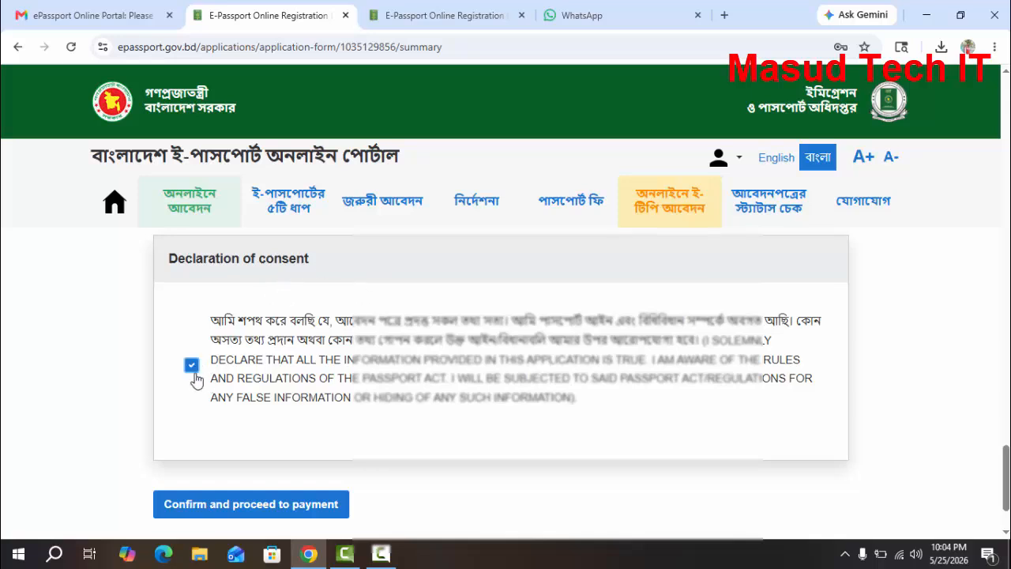
left_click(289, 510)
scroll(329, 347, "down", 1)
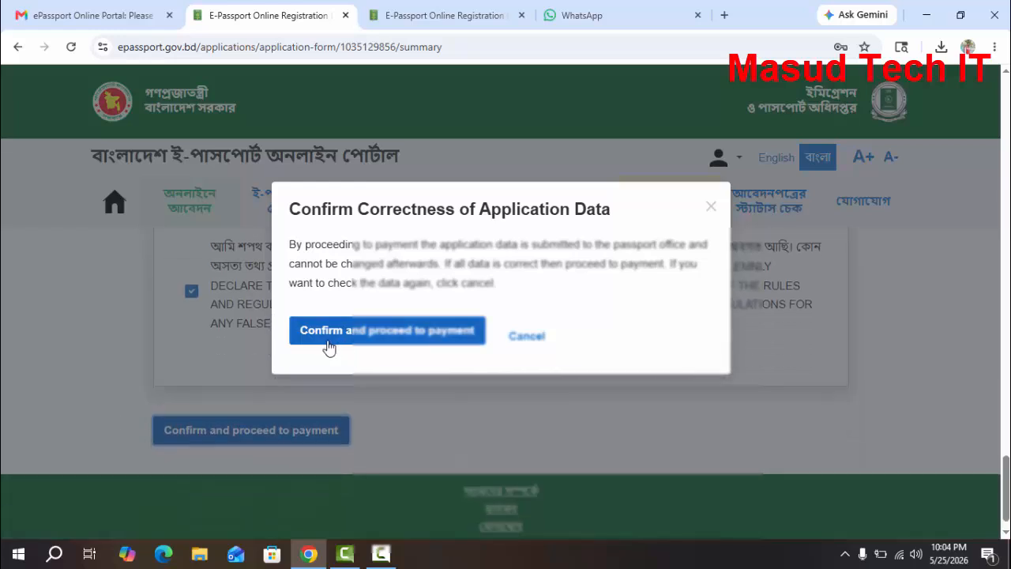
left_click(388, 338)
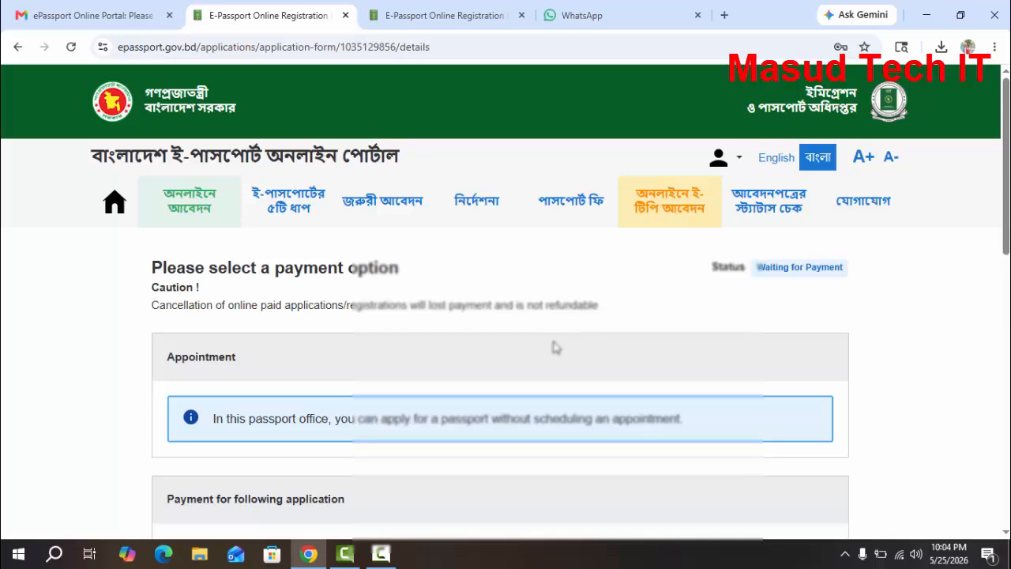
Choose Offline payment as the payment option and continue to submit the application
scroll(554, 349, "down", 2)
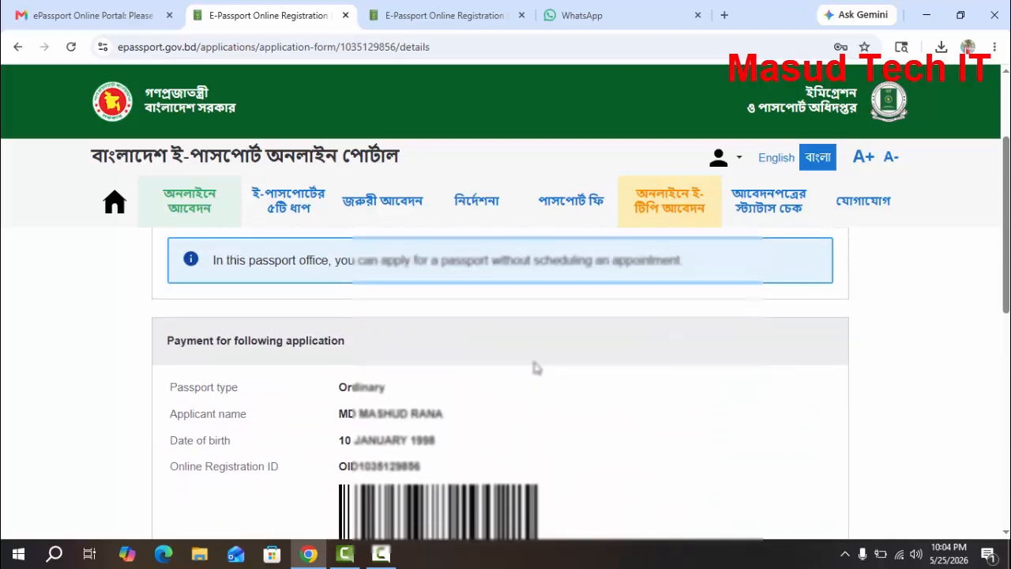
scroll(536, 367, "down", 5)
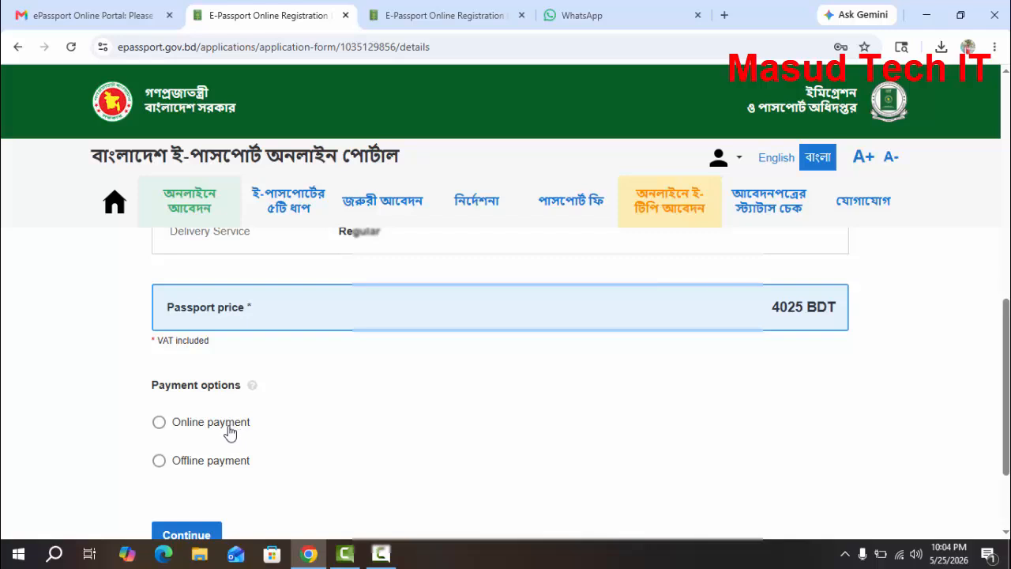
left_click(160, 465)
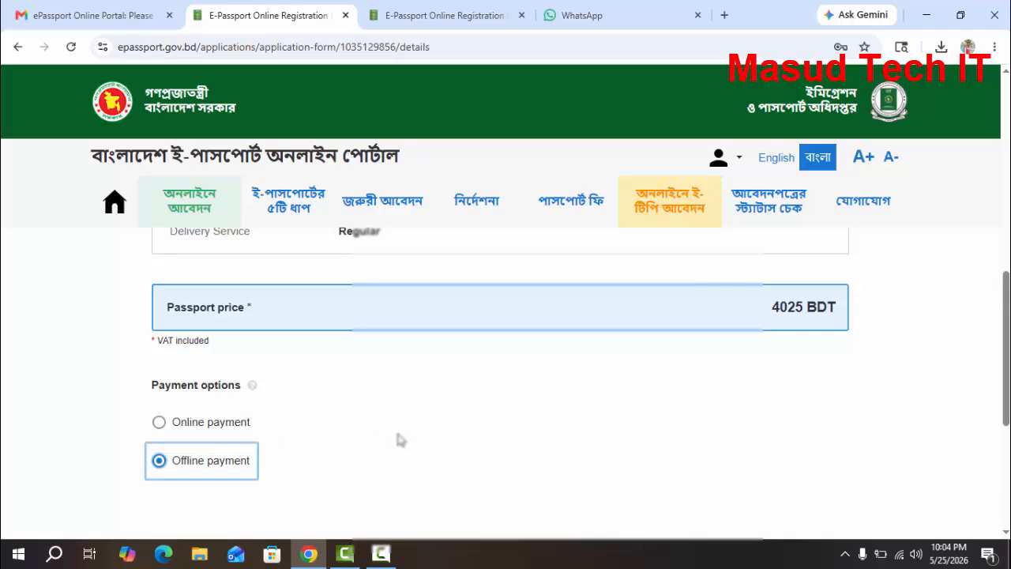
scroll(264, 403, "down", 4)
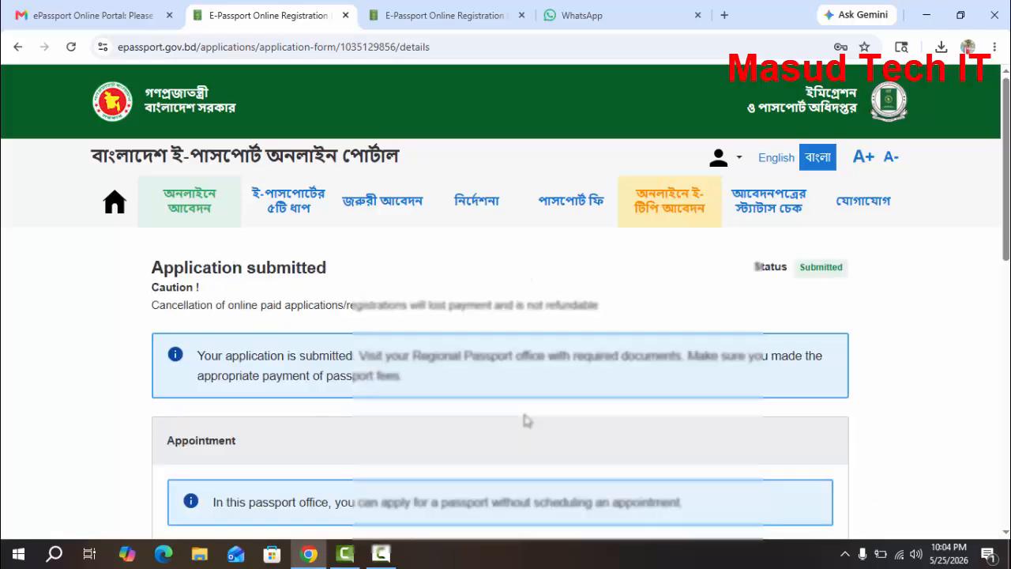
Look through the submitted application's summary, open its print preview and cancel without printing
scroll(523, 419, "down", 3)
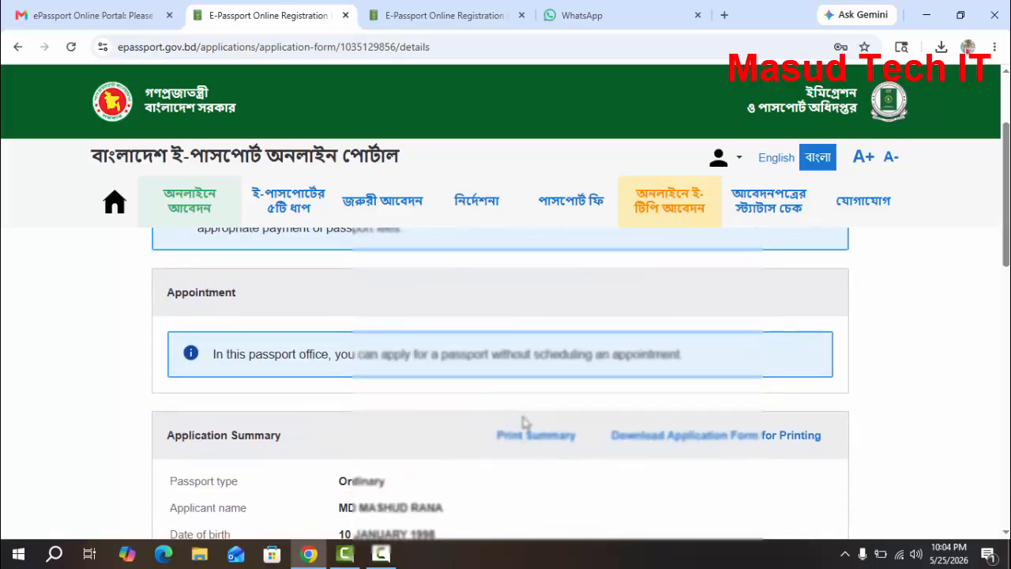
scroll(528, 450, "down", 10)
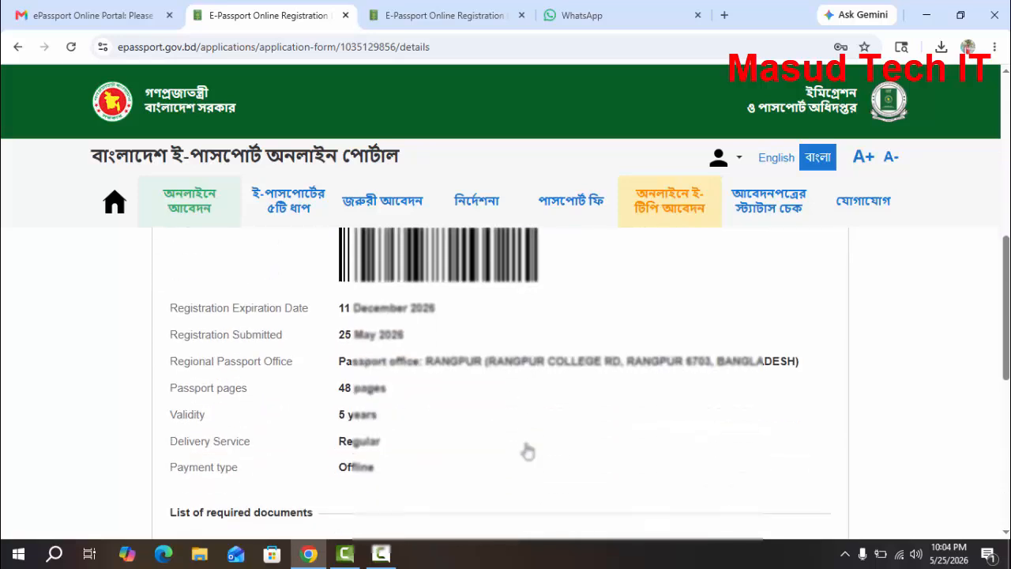
scroll(527, 446, "up", 9)
scroll(545, 490, "down", 2)
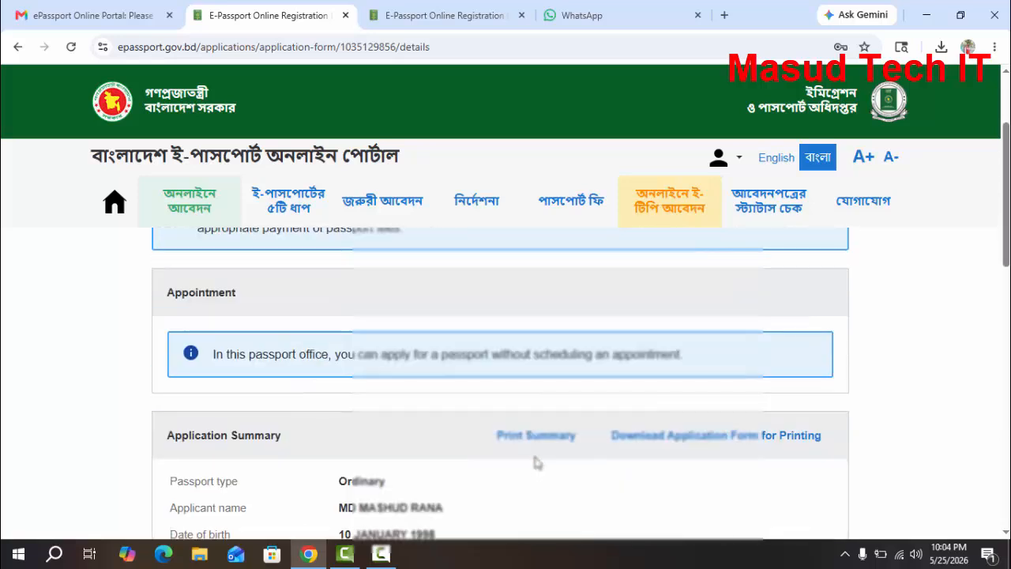
left_click(537, 433)
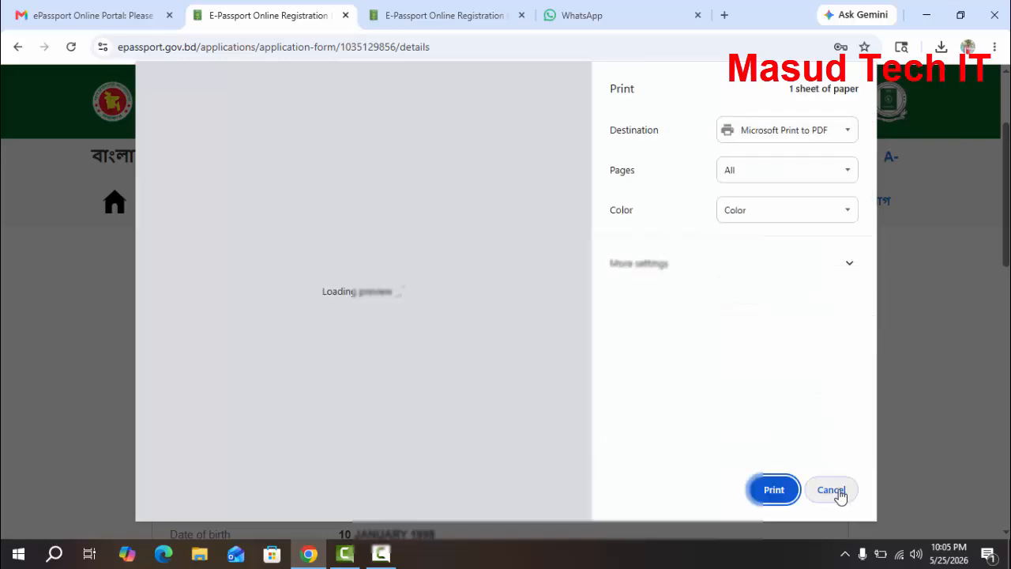
left_click(832, 490)
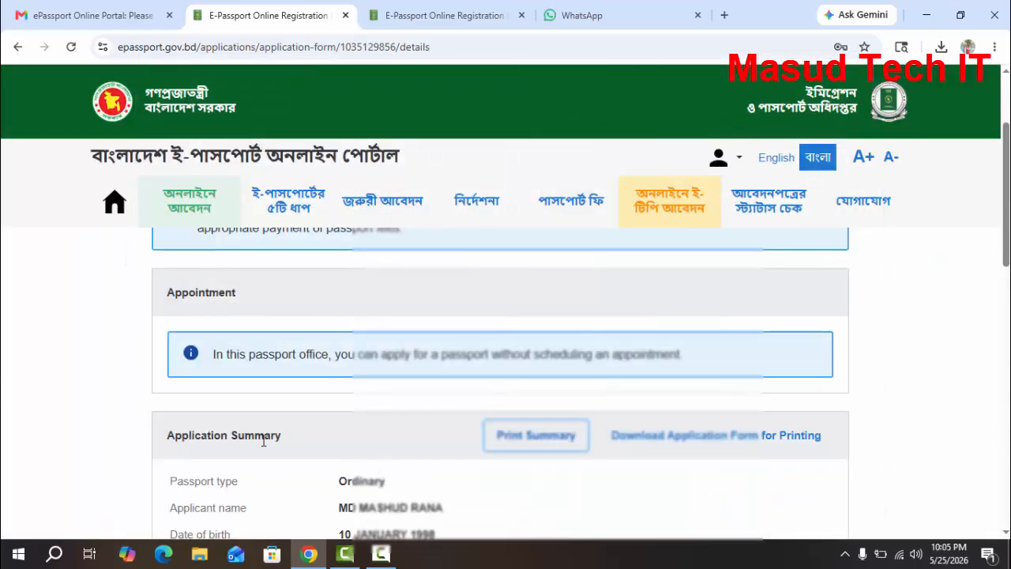
Download the application form for printing, open the PDF and look through its pages
left_click(728, 445)
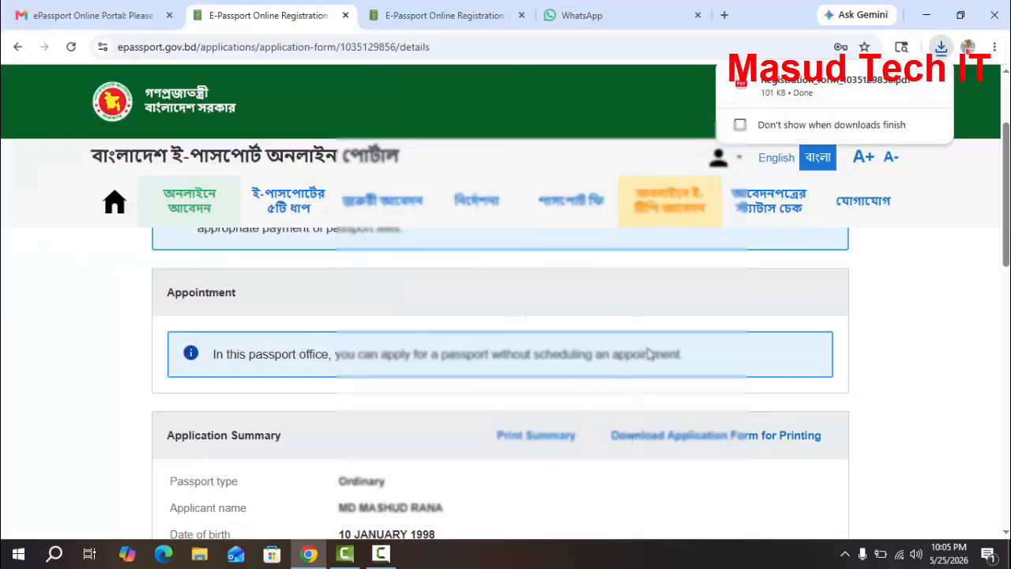
left_click(787, 95)
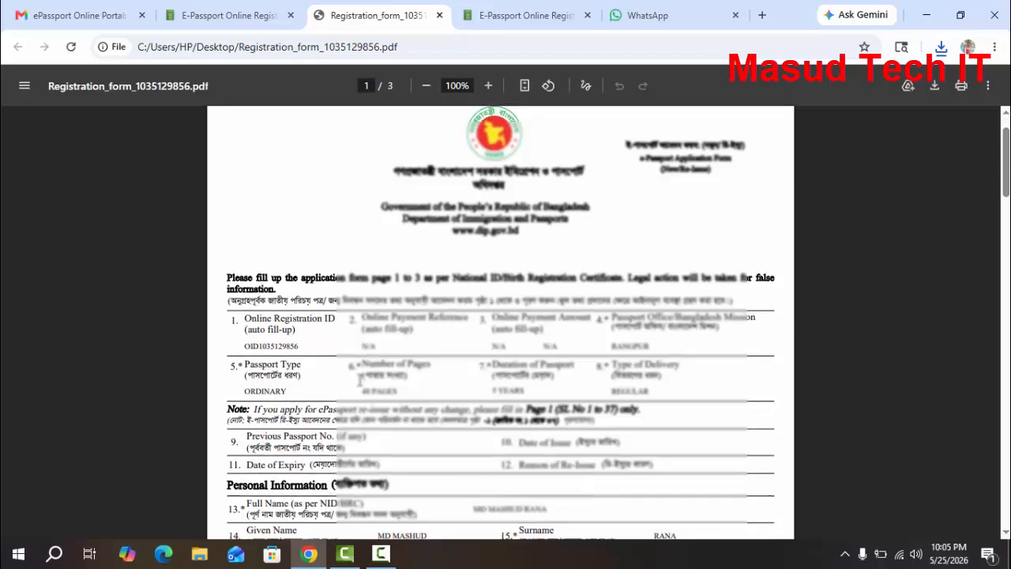
scroll(360, 380, "down", 20)
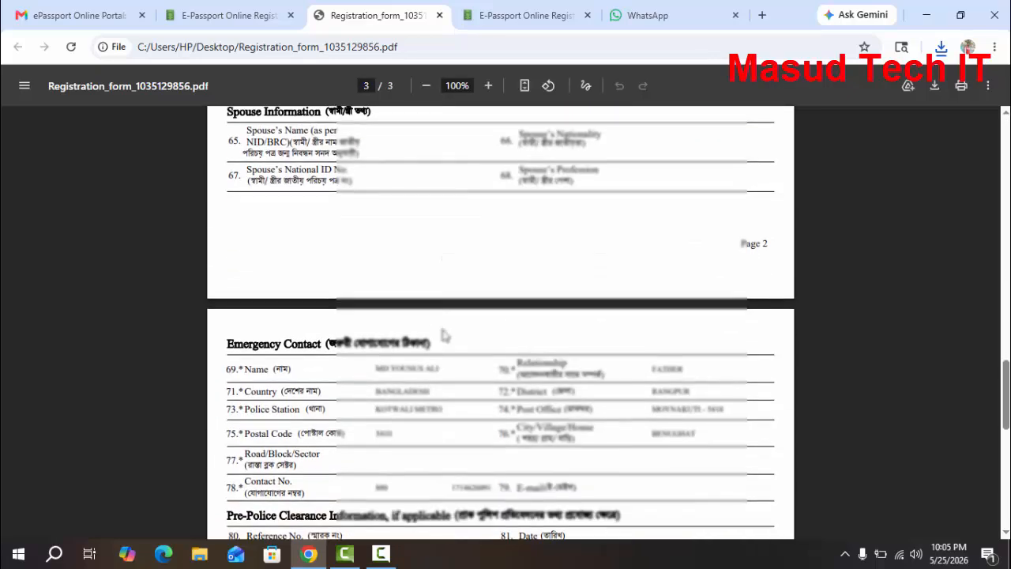
scroll(442, 335, "down", 6)
scroll(446, 340, "up", 10)
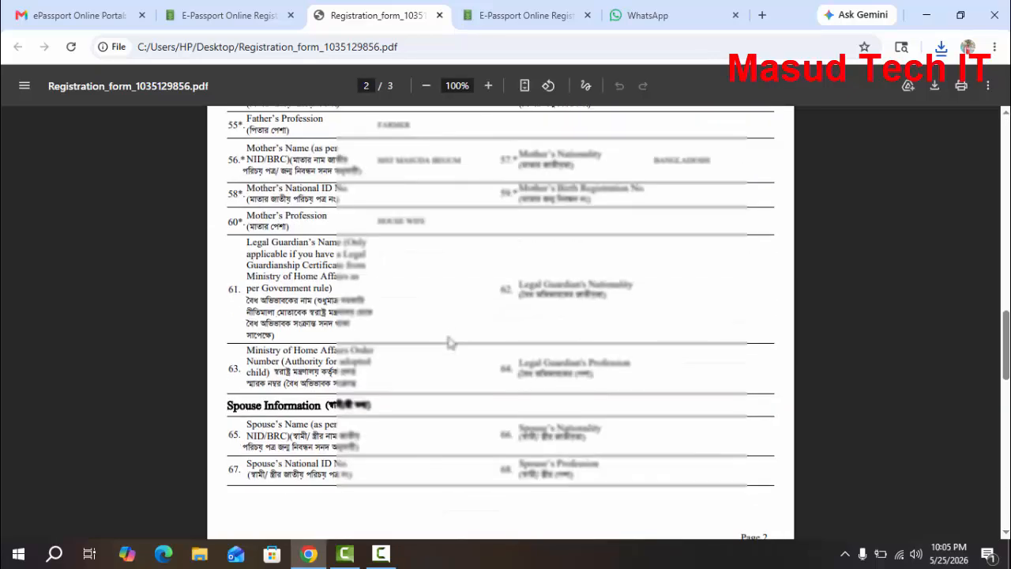
scroll(448, 341, "up", 4)
scroll(454, 336, "up", 5)
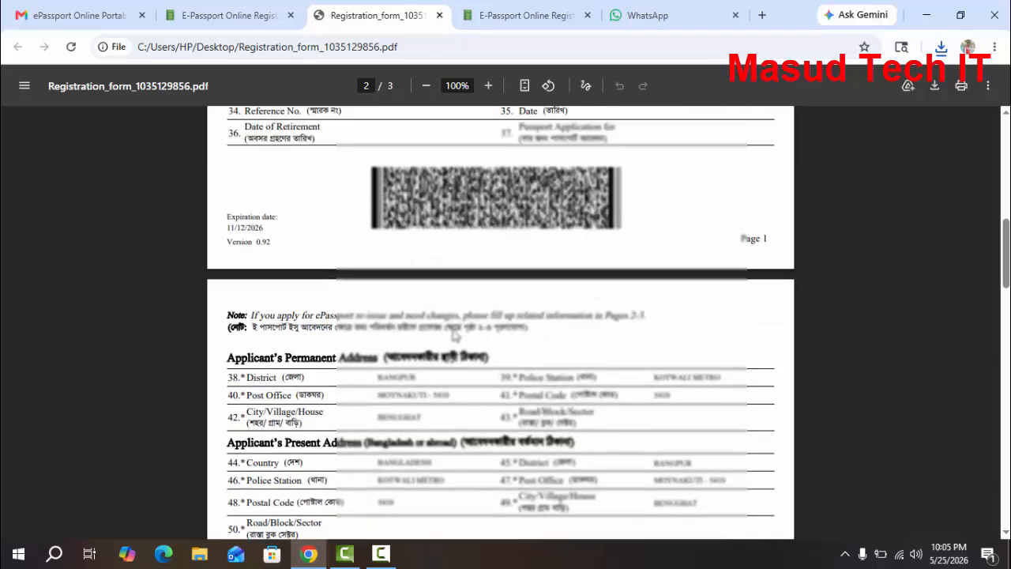